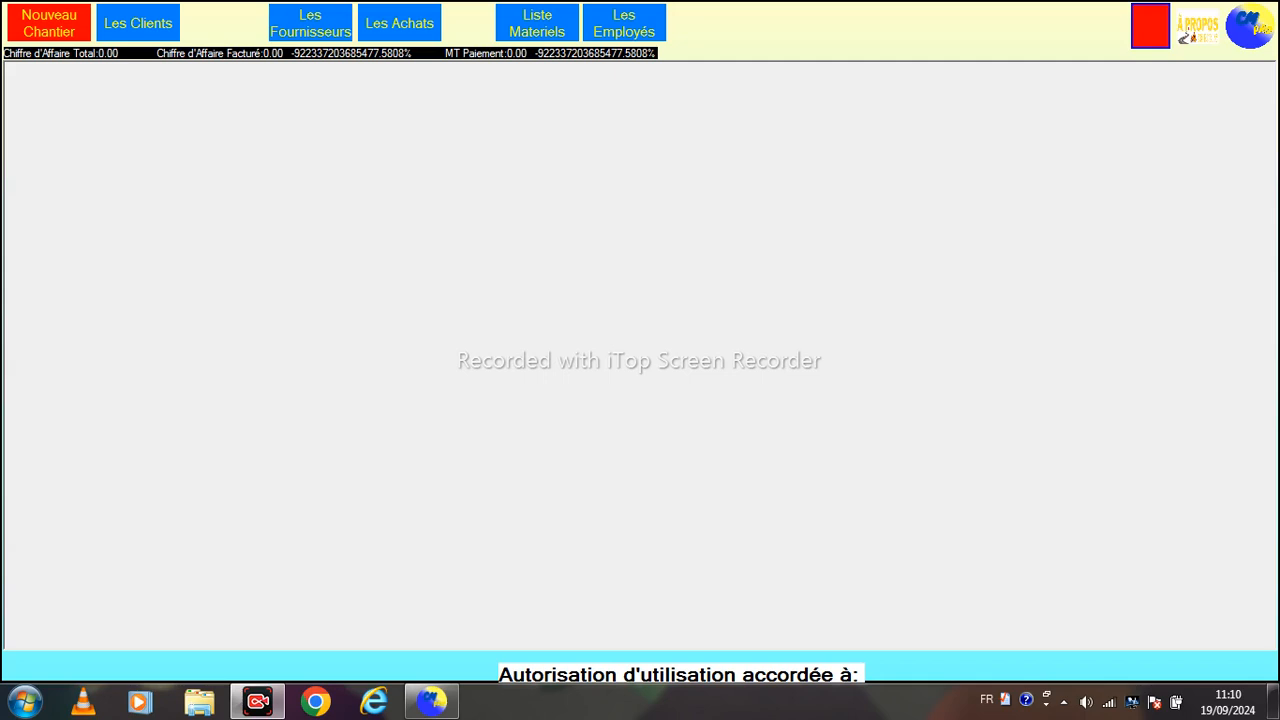
Start a new construction site record named "Promotion 105 logts" with the address Bouira
{"action": "left_click", "coordinate": [49, 23]}
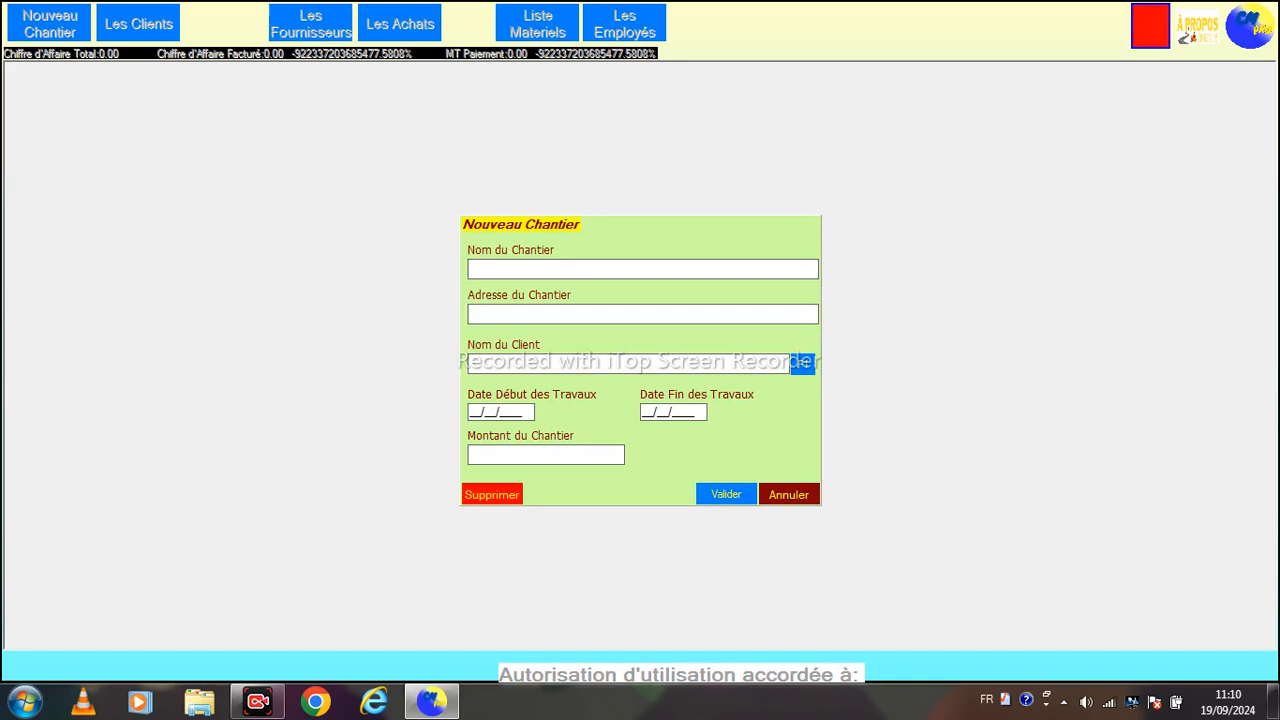
{"action": "type", "text": "pROMO"}
{"action": "key", "text": "BackSpace"}
{"action": "key", "text": "BackSpace"}
{"action": "key", "text": "BackSpace"}
{"action": "key", "text": "BackSpace"}
{"action": "key", "text": "BackSpace"}
{"action": "type", "text": "pROMO"}
{"action": "key", "text": "BackSpace"}
{"action": "key", "text": "BackSpace"}
{"action": "key", "text": "BackSpace"}
{"action": "key", "text": "BackSpace"}
{"action": "key", "text": "BackSpace"}
{"action": "type", "text": "Promotion 105 logts"}
{"action": "key", "text": "Tab"}
{"action": "type", "text": "Bouira"}
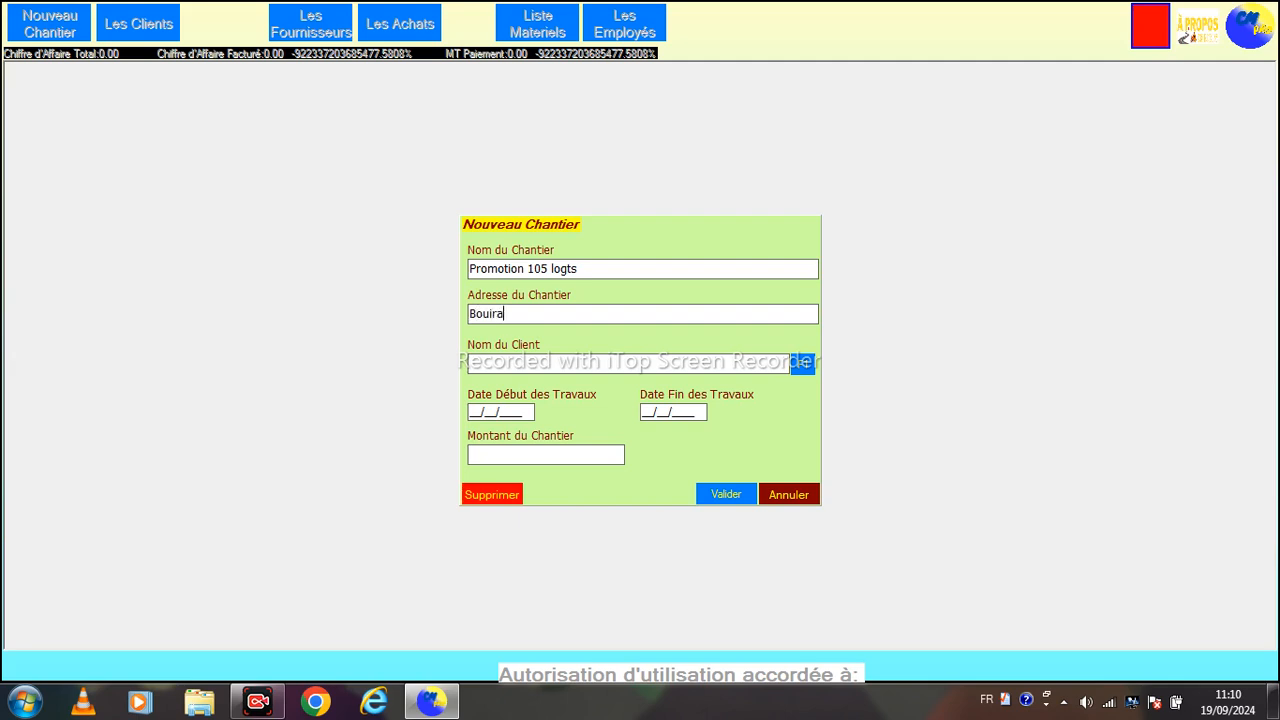
Add the client SNC OMEGA to the client list and assign it to the new construction site
{"action": "key", "text": "Tab"}
{"action": "key", "text": "F1"}
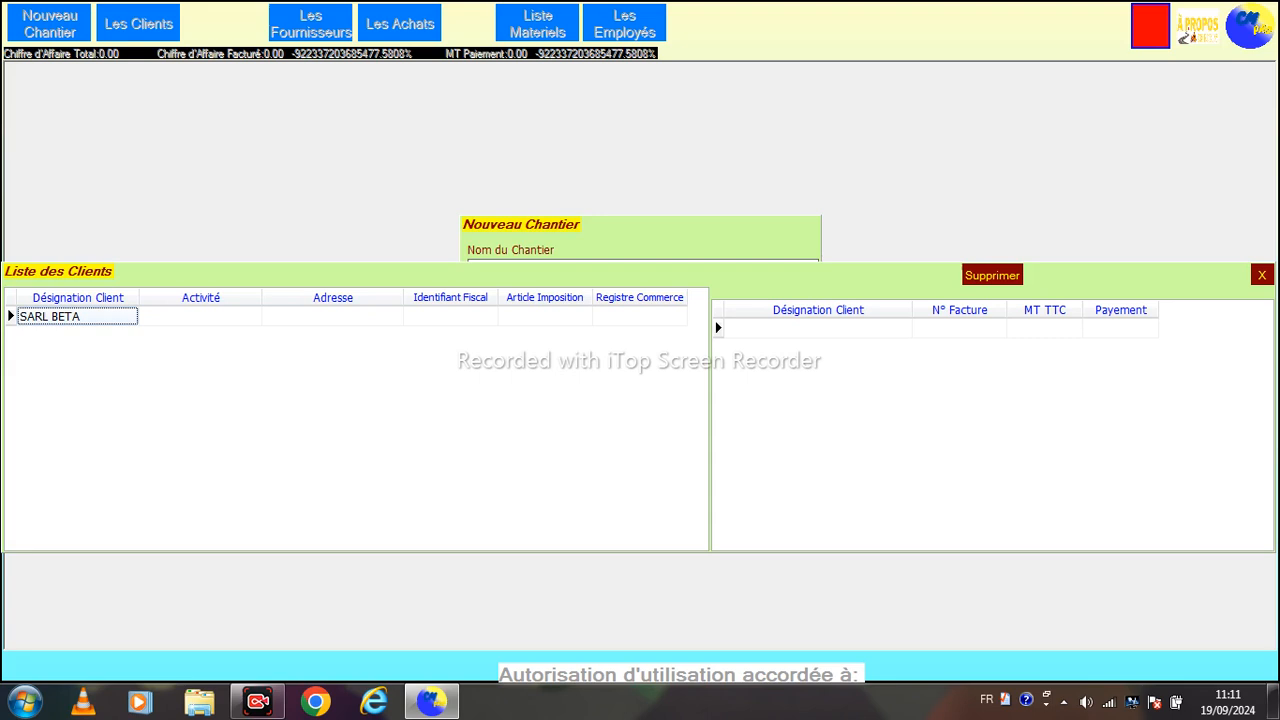
{"action": "left_click", "coordinate": [78, 316]}
{"action": "left_click", "coordinate": [201, 316]}
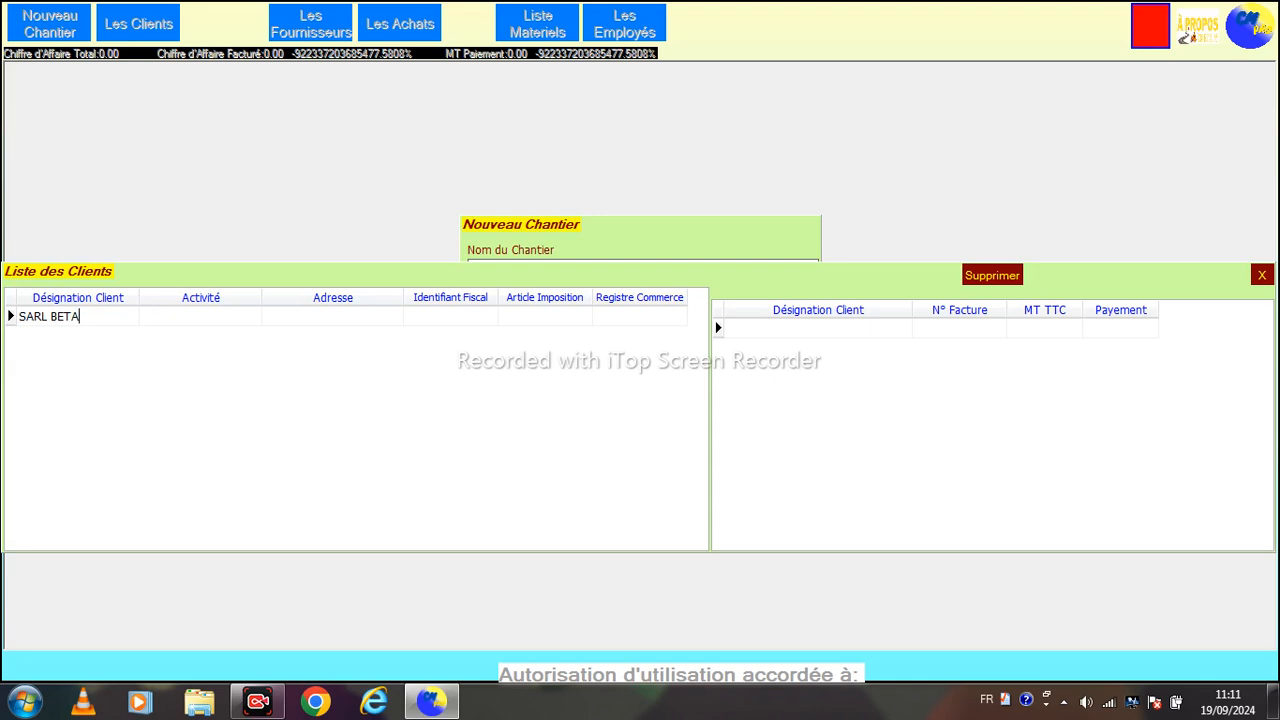
{"action": "key", "text": "Return"}
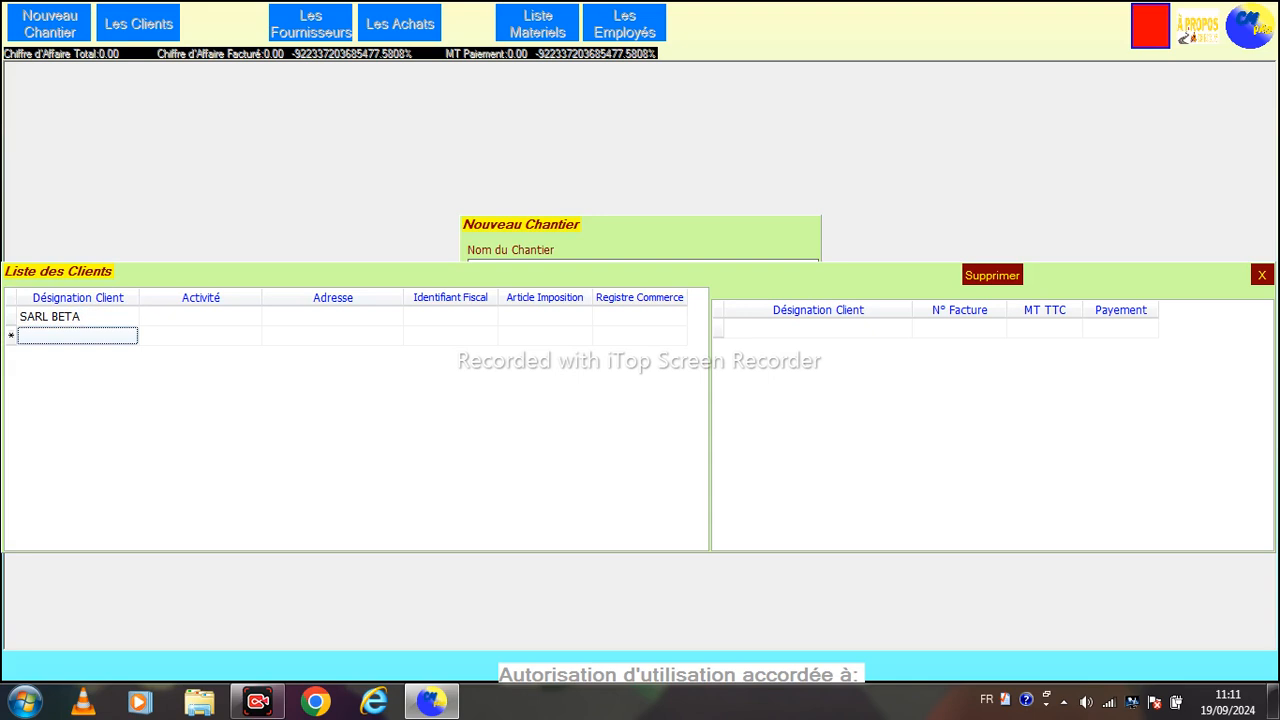
{"action": "type", "text": "snc"}
{"action": "key", "text": "BackSpace"}
{"action": "key", "text": "BackSpace"}
{"action": "key", "text": "BackSpace"}
{"action": "type", "text": "SNC"}
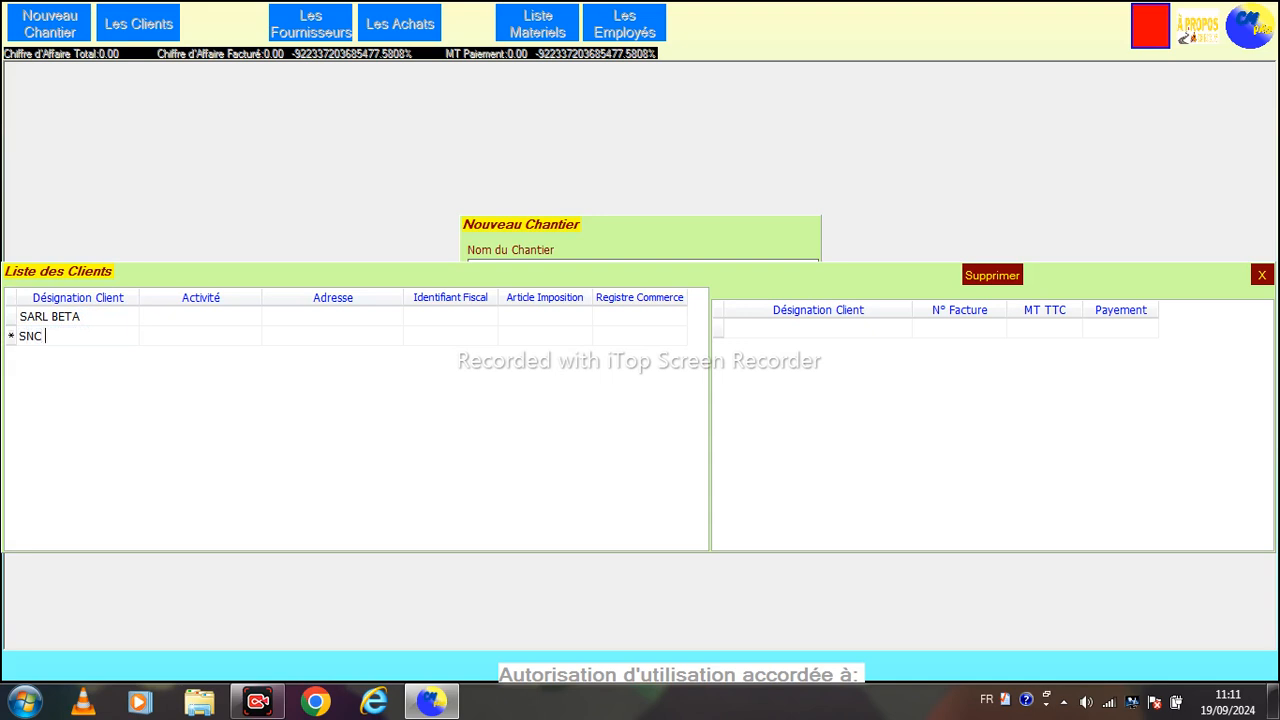
{"action": "type", "text": " OMEGA"}
{"action": "key", "text": "Tab"}
{"action": "key", "text": "Return"}
{"action": "key", "text": "Return"}
{"action": "key", "text": "Return"}
{"action": "key", "text": "Return"}
{"action": "key", "text": "Return"}
{"action": "key", "text": "Return"}
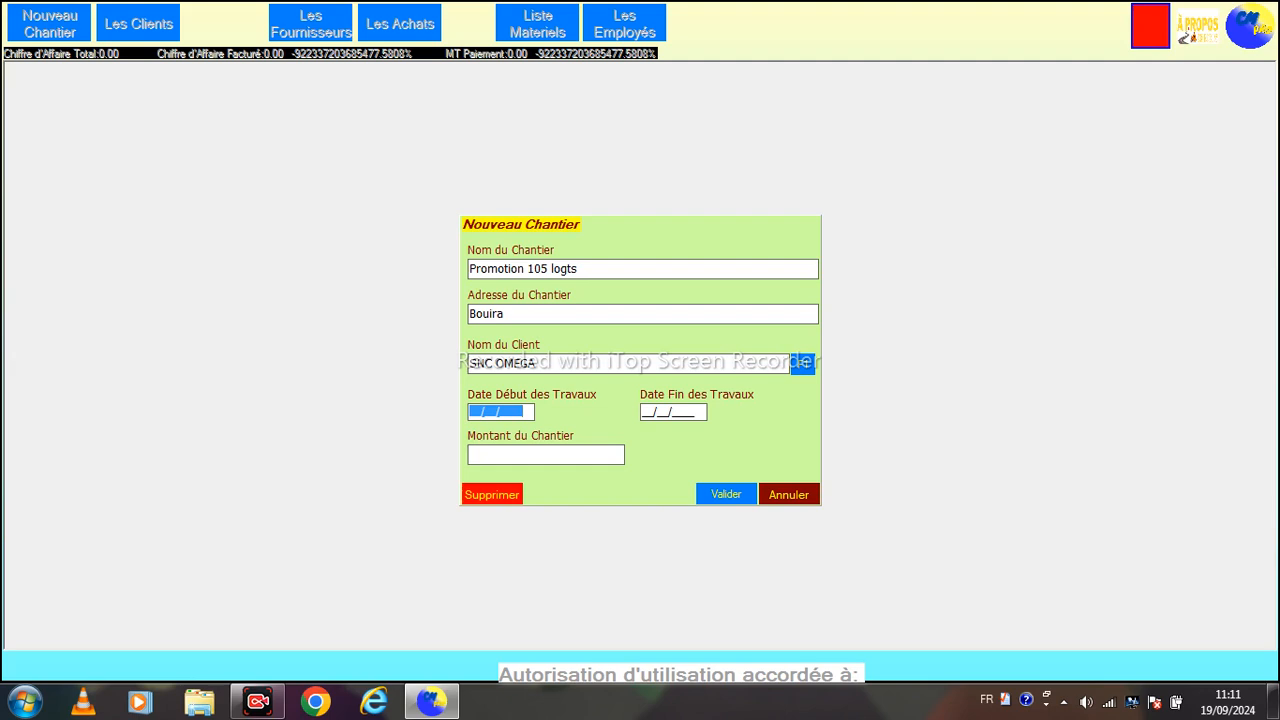
Set the works to run from 01/01/2024 to 31/05/2026, enter the amount 14000000, and save the construction site
{"action": "left_click_drag", "start_coordinate": [538, 364], "coordinate": [485, 364]}
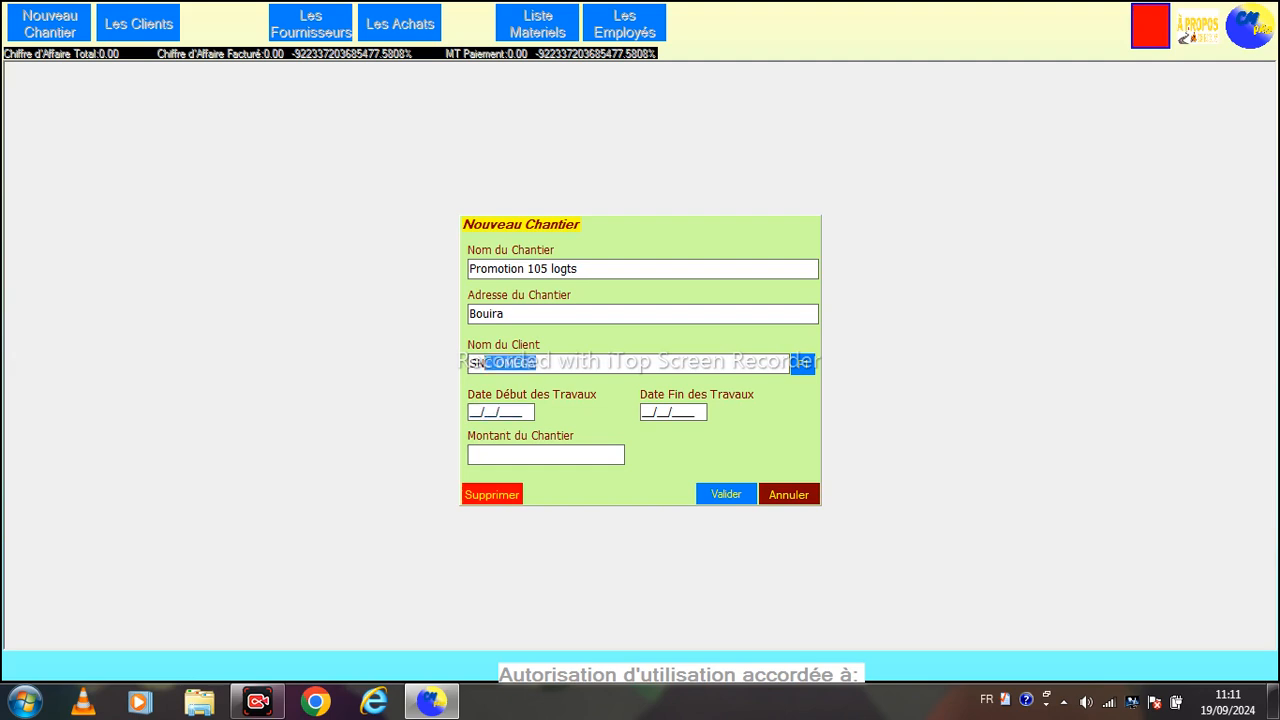
{"action": "left_click_drag", "start_coordinate": [526, 412], "coordinate": [470, 412]}
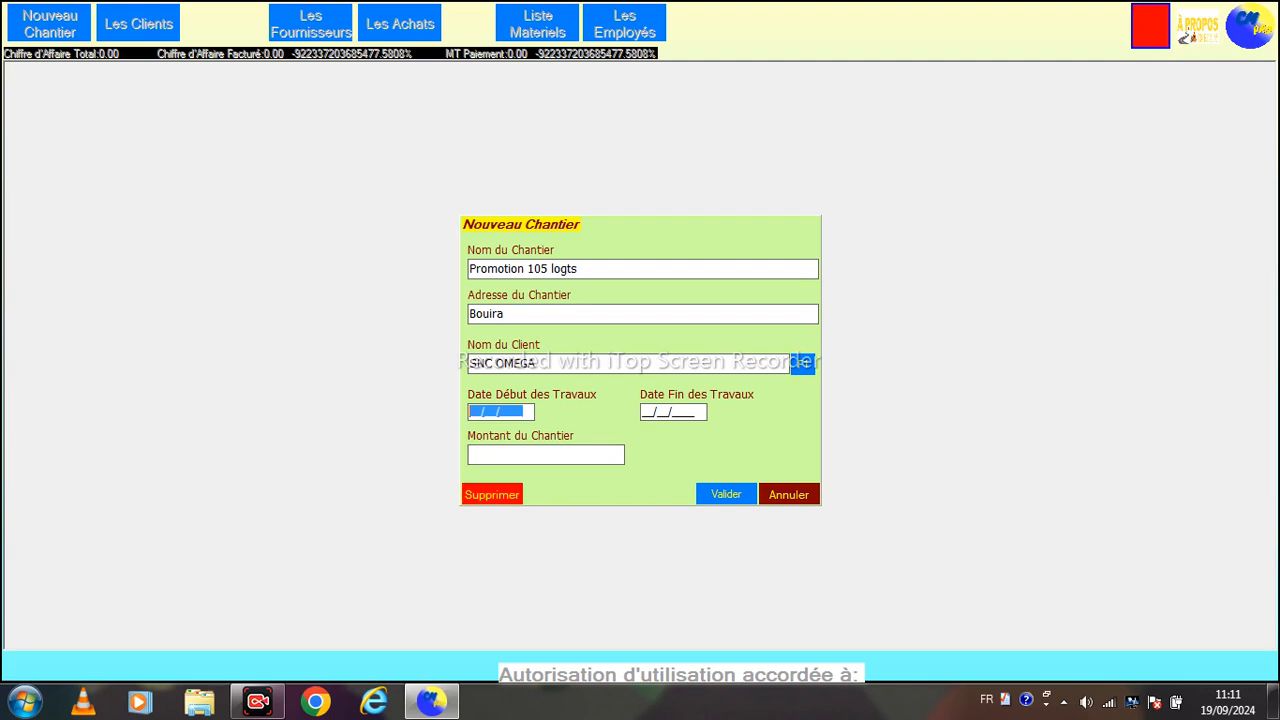
{"action": "type", "text": "01012024"}
{"action": "key", "text": "Return"}
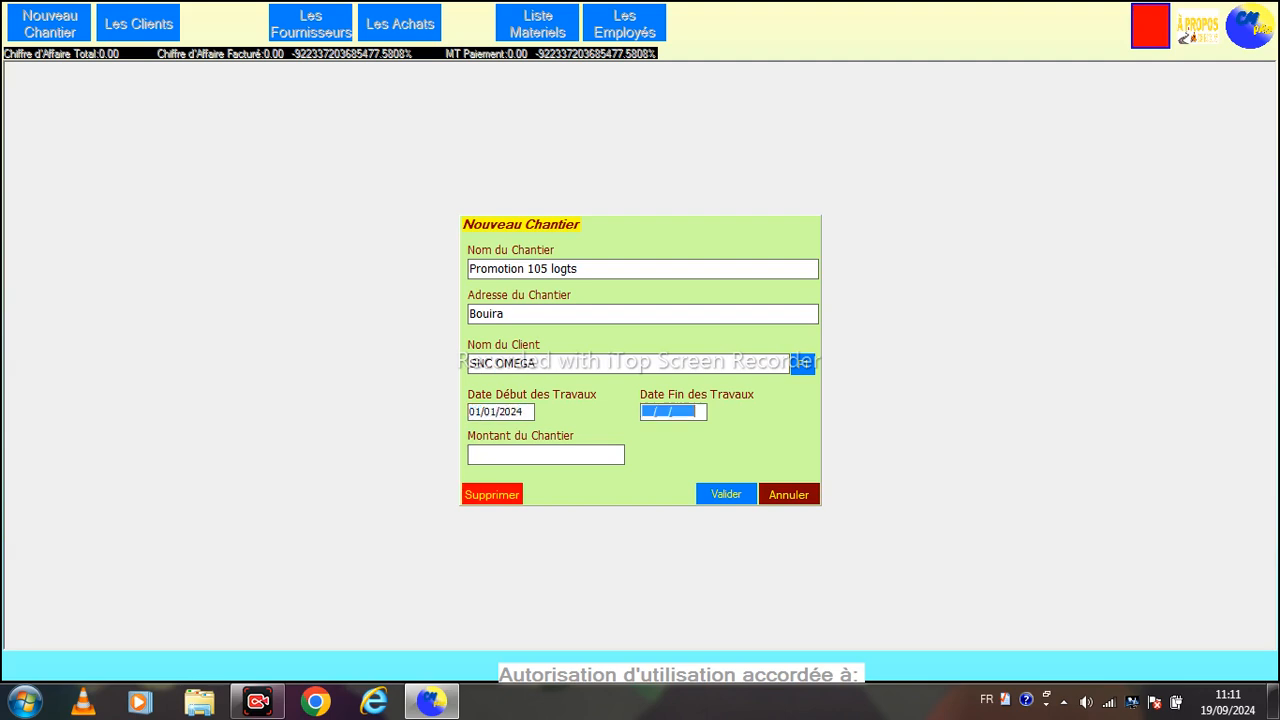
{"action": "type", "text": "31/05/2026"}
{"action": "key", "text": "Return"}
{"action": "type", "text": "14000000"}
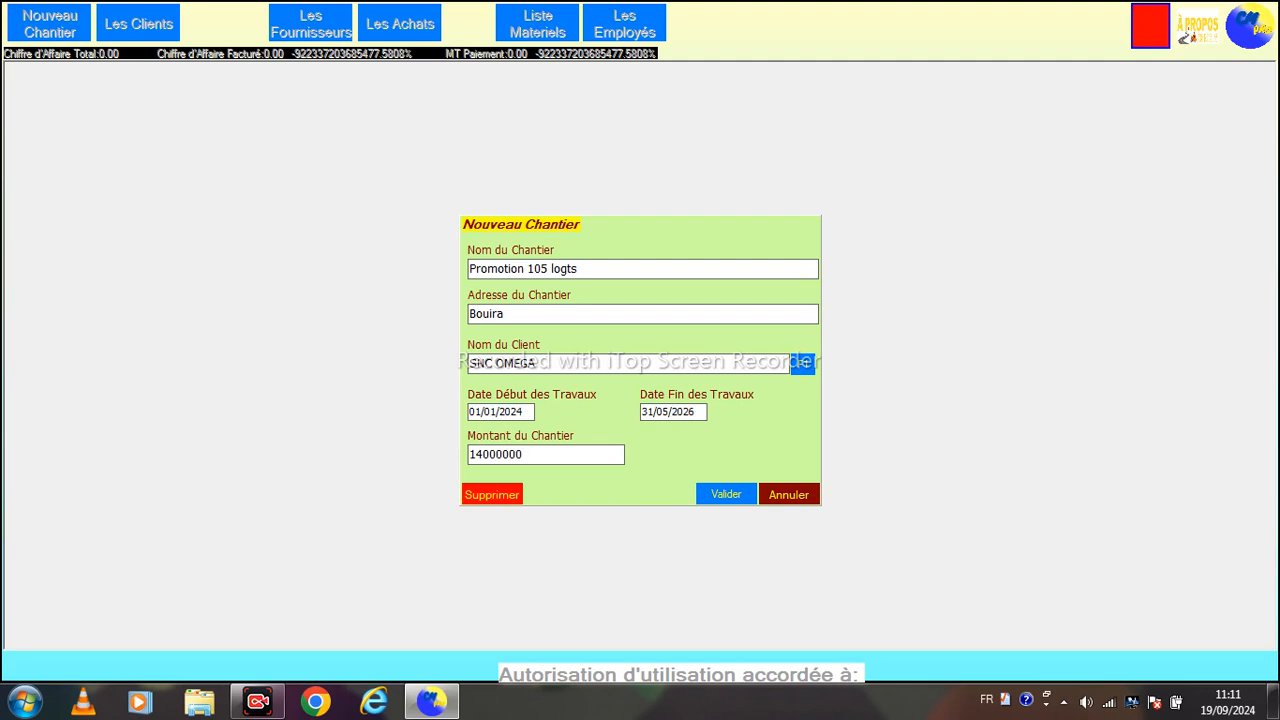
{"action": "left_click", "coordinate": [727, 494]}
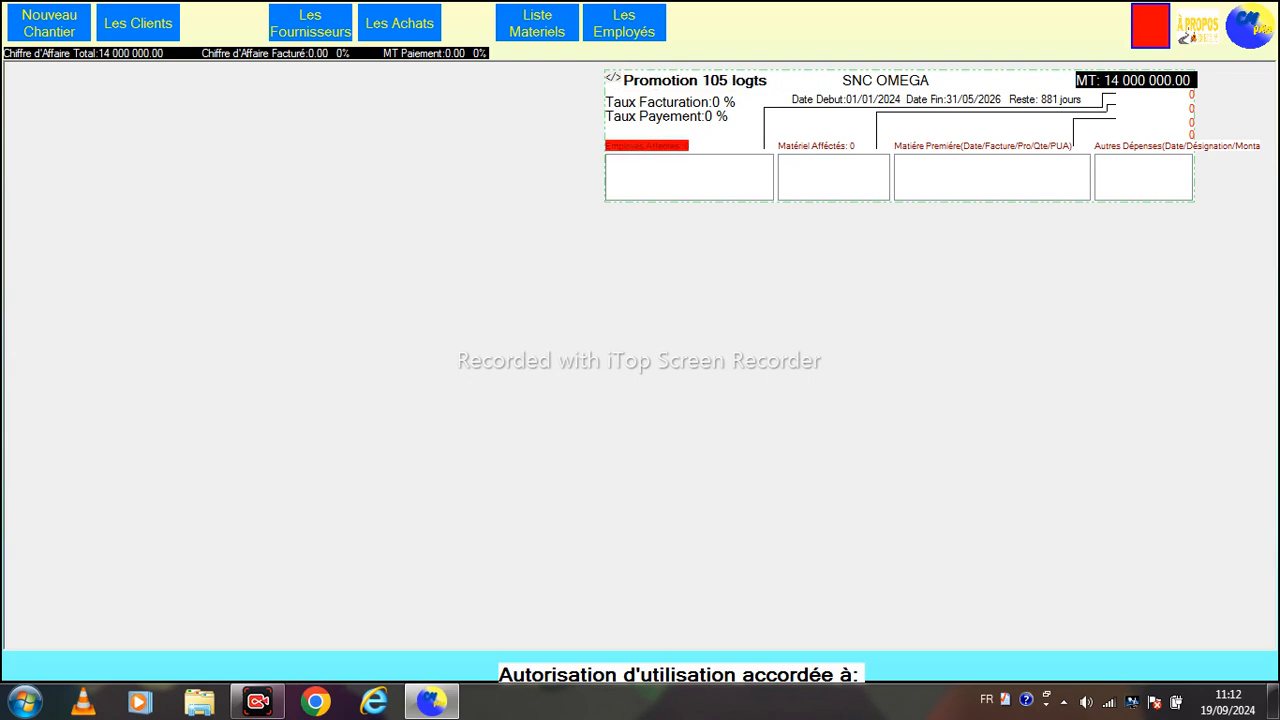
Open the employee list from the Promotion 105 logts site card and go to the last employee entry
{"action": "left_click", "coordinate": [646, 146]}
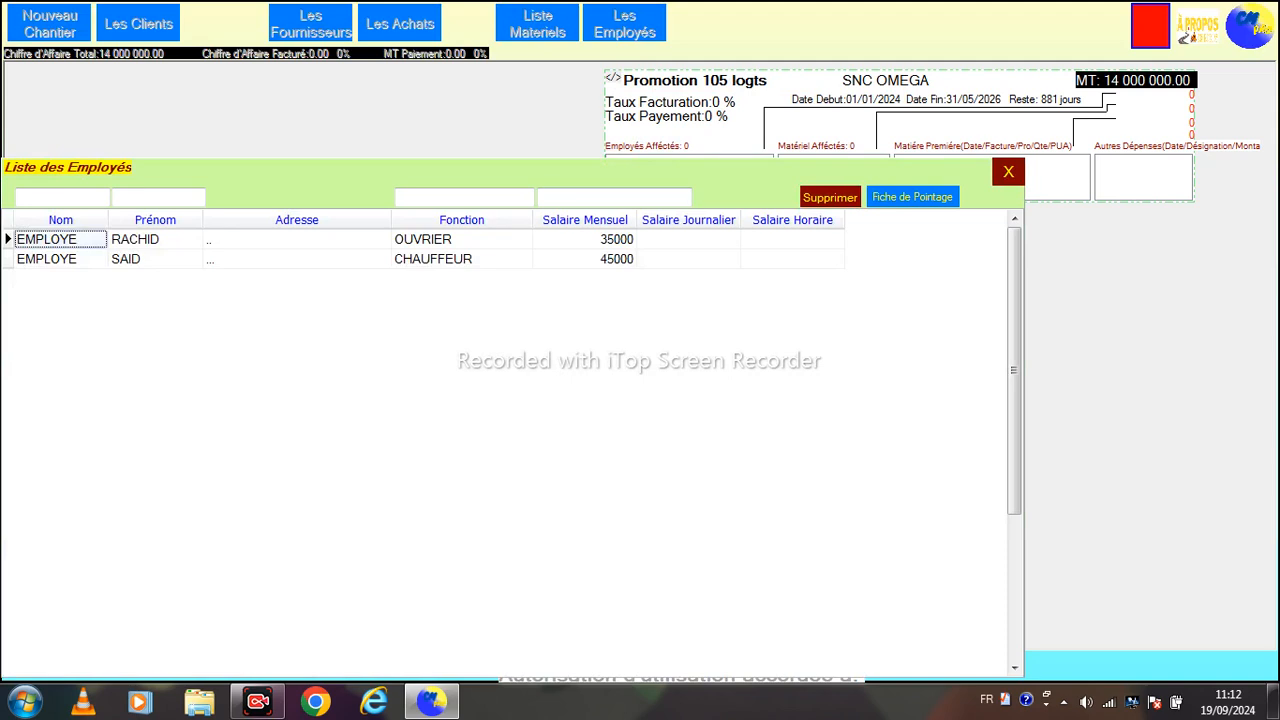
{"action": "left_click", "coordinate": [60, 239]}
{"action": "left_click", "coordinate": [140, 259]}
{"action": "left_click", "coordinate": [60, 239]}
{"action": "left_click", "coordinate": [60, 259]}
{"action": "left_click", "coordinate": [60, 239]}
{"action": "left_click", "coordinate": [60, 259]}
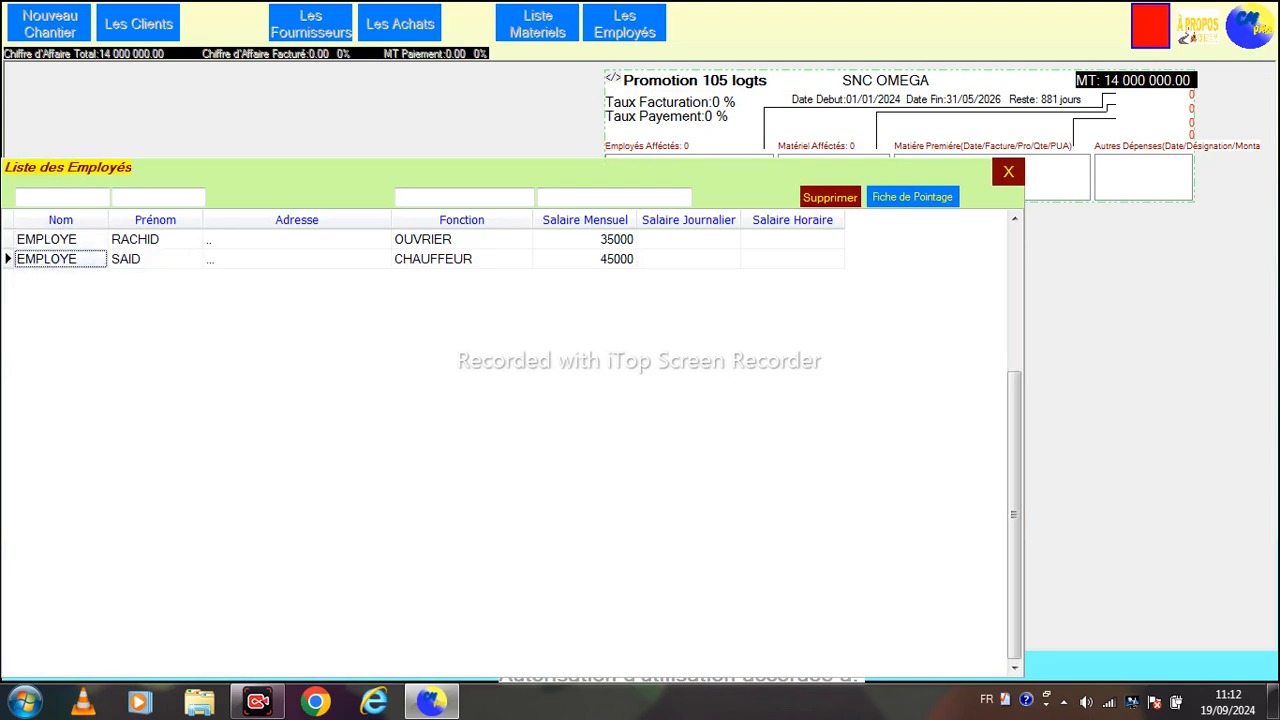
Add a new employee row with the employee's last name and first name, and ".." as the address
{"action": "key", "text": "Down"}
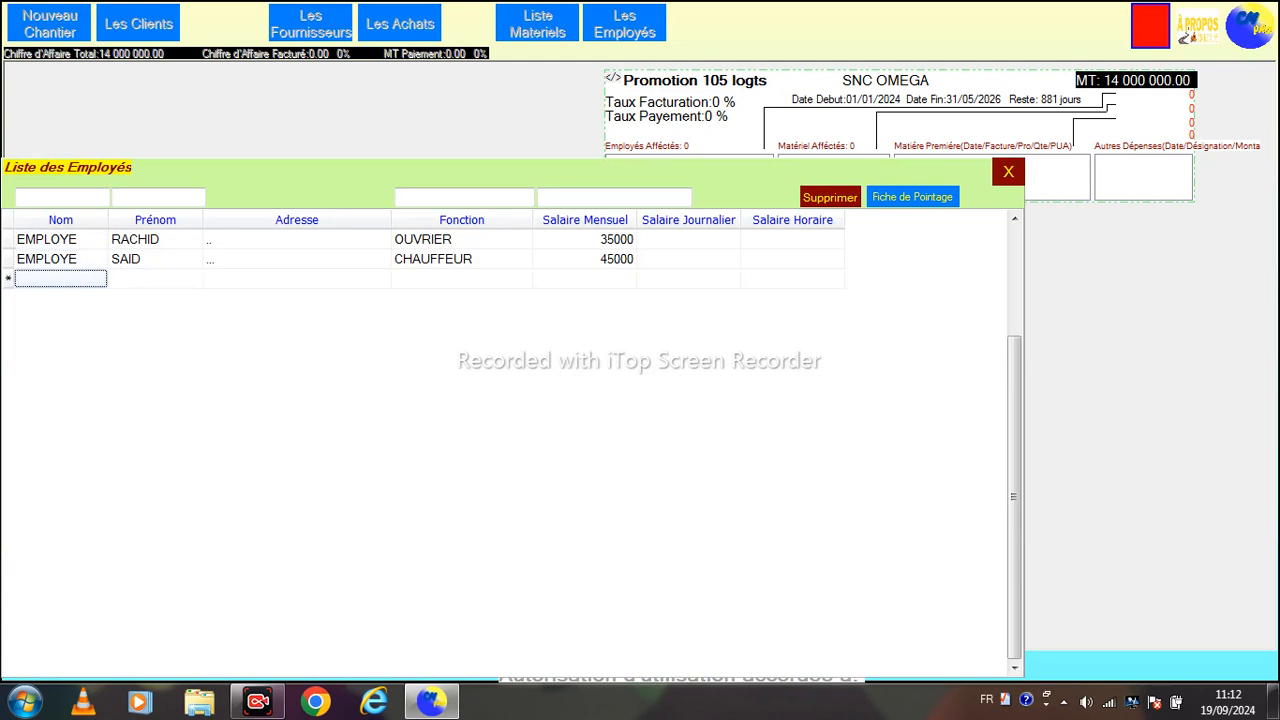
{"action": "type", "text": "EMP"}
{"action": "key", "text": "BackSpace"}
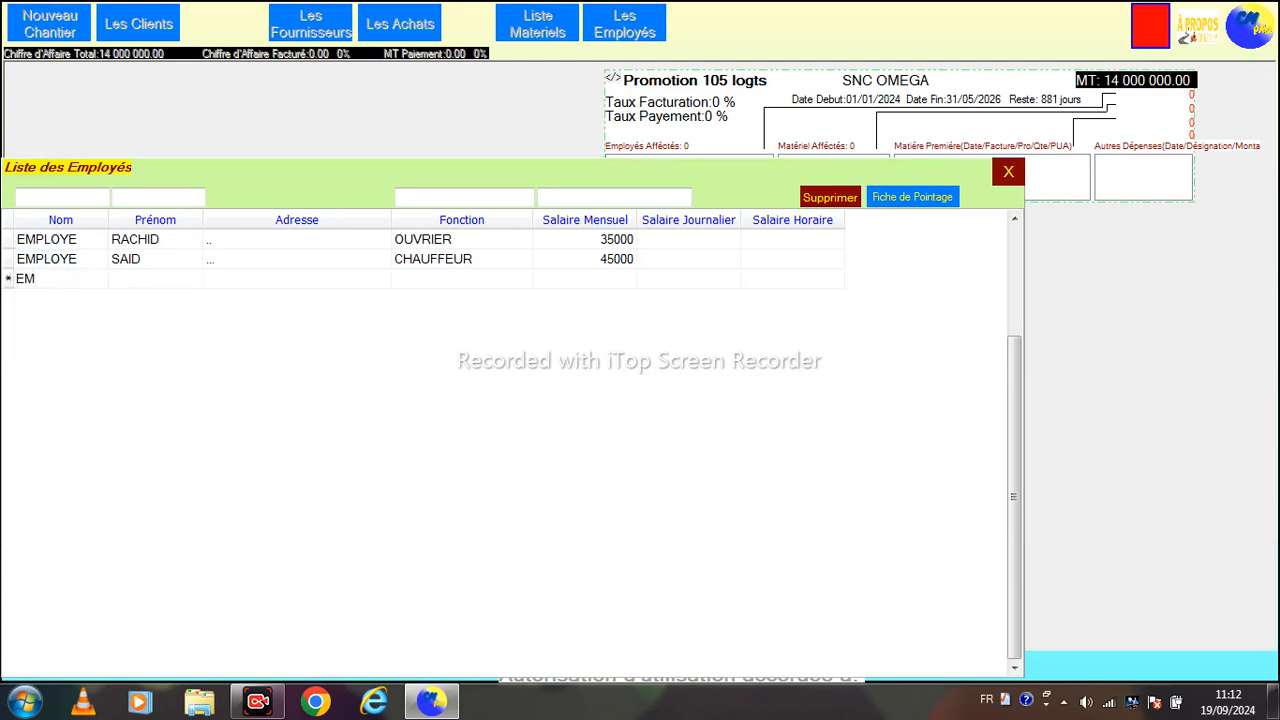
{"action": "type", "text": "PLOYE"}
{"action": "key", "text": "Tab"}
{"action": "type", "text": "ALI"}
{"action": "key", "text": "Tab"}
{"action": "key", "text": "Tab"}
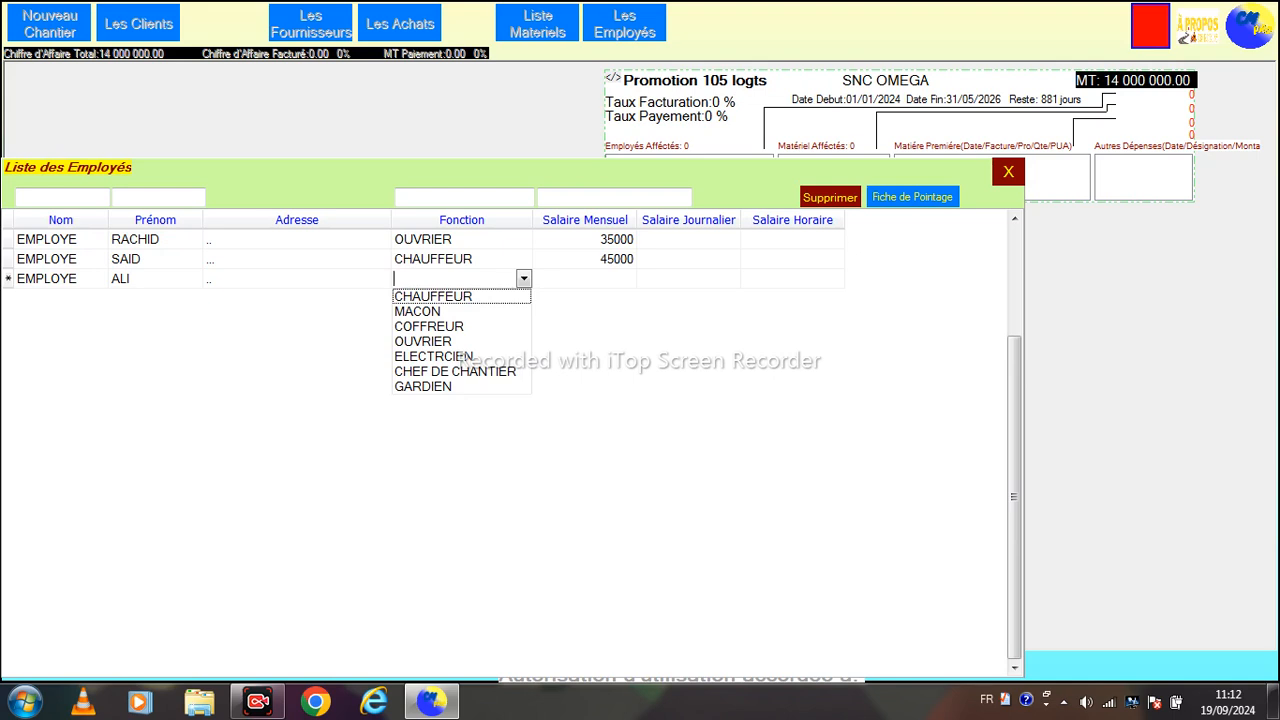
Set the new employee's function to GARDIEN and the monthly salary to 30000, and save the row
{"action": "key", "text": "Down"}
{"action": "key", "text": "Down"}
{"action": "key", "text": "Down"}
{"action": "key", "text": "Down"}
{"action": "key", "text": "Down"}
{"action": "key", "text": "Down"}
{"action": "key", "text": "Down"}
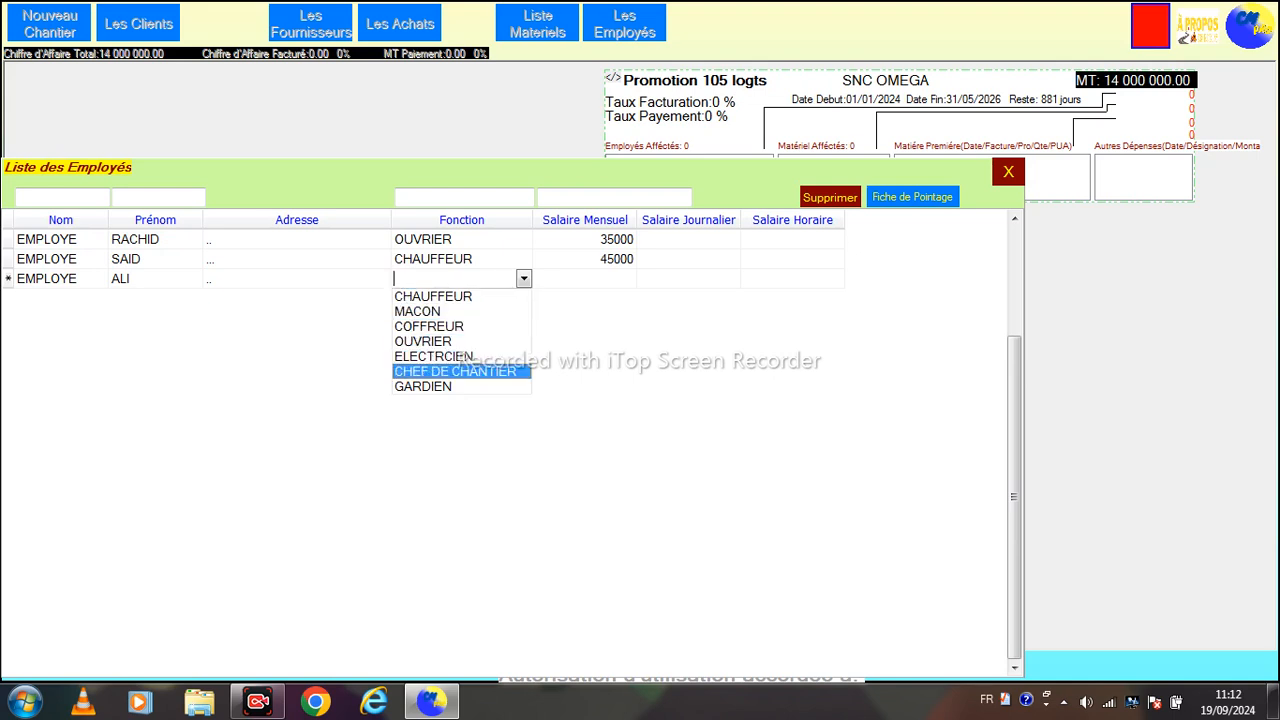
{"action": "key", "text": "Up"}
{"action": "key", "text": "Up"}
{"action": "key", "text": "Down"}
{"action": "key", "text": "Down"}
{"action": "key", "text": "Up"}
{"action": "key", "text": "Up"}
{"action": "key", "text": "Up"}
{"action": "key", "text": "Up"}
{"action": "key", "text": "Up"}
{"action": "key", "text": "Up"}
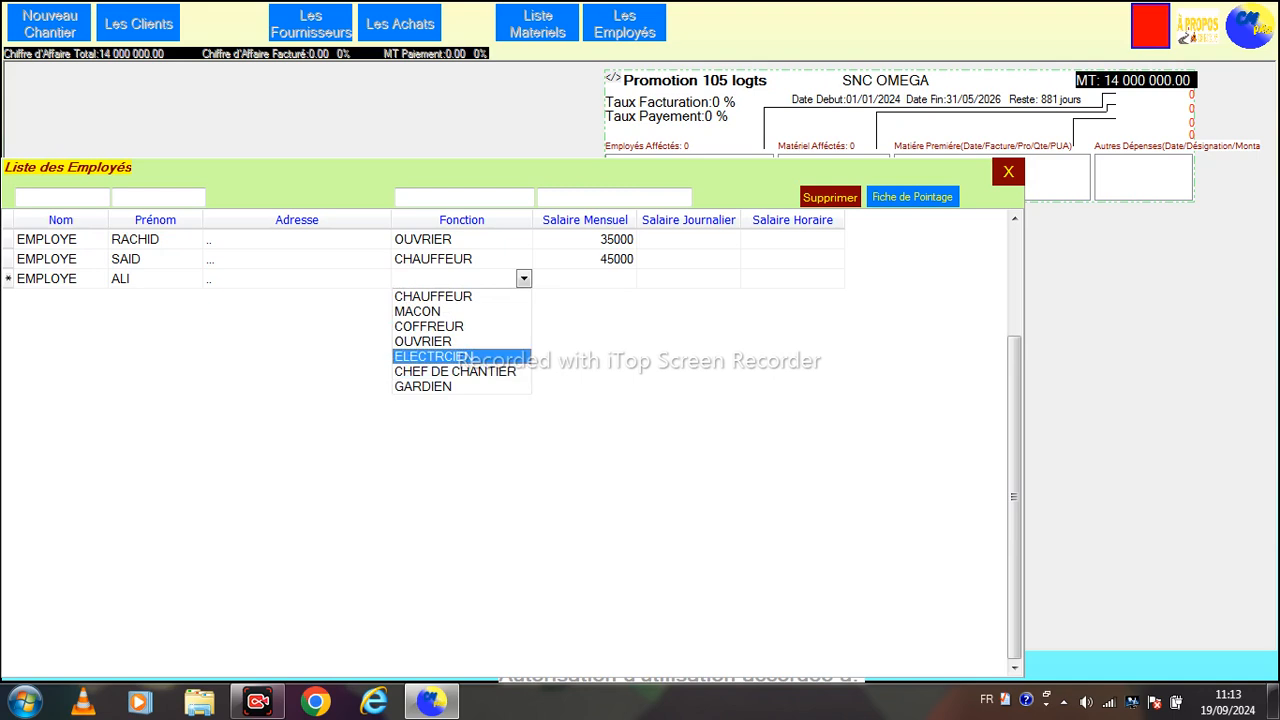
{"action": "key", "text": "Down"}
{"action": "key", "text": "Down"}
{"action": "key", "text": "Down"}
{"action": "key", "text": "Down"}
{"action": "key", "text": "Down"}
{"action": "key", "text": "Down"}
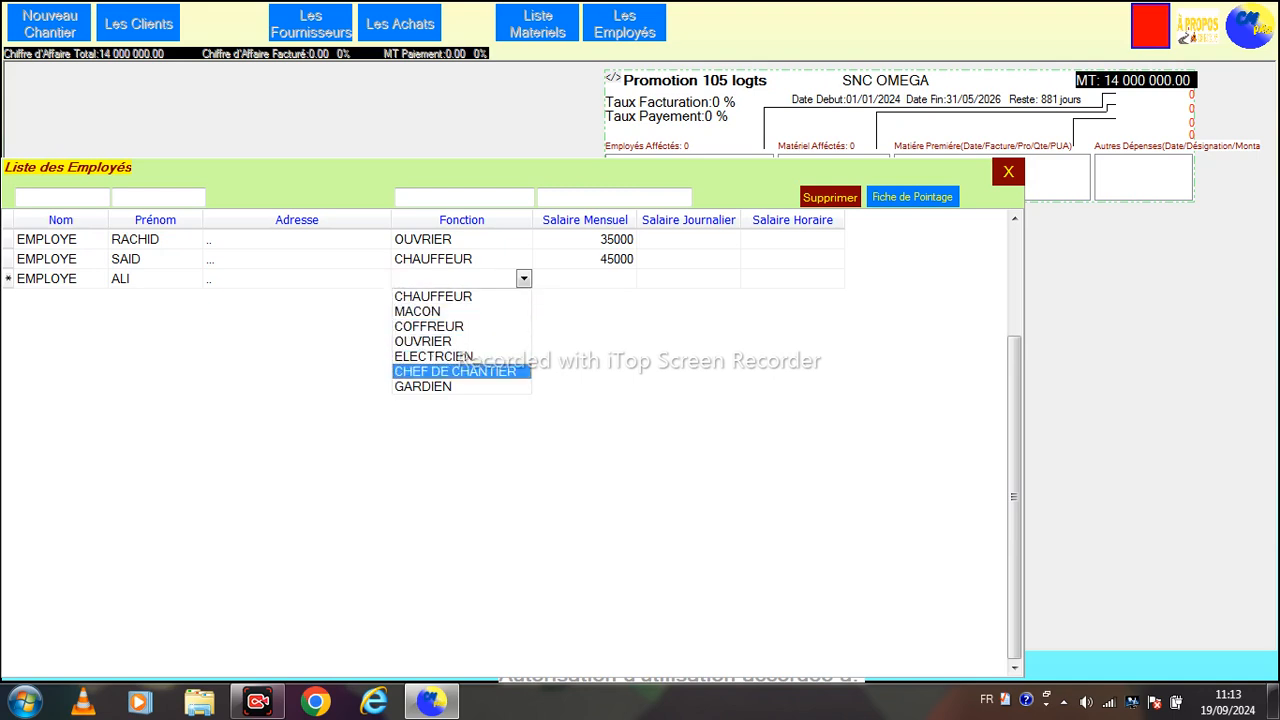
{"action": "key", "text": "Return"}
{"action": "key", "text": "Tab"}
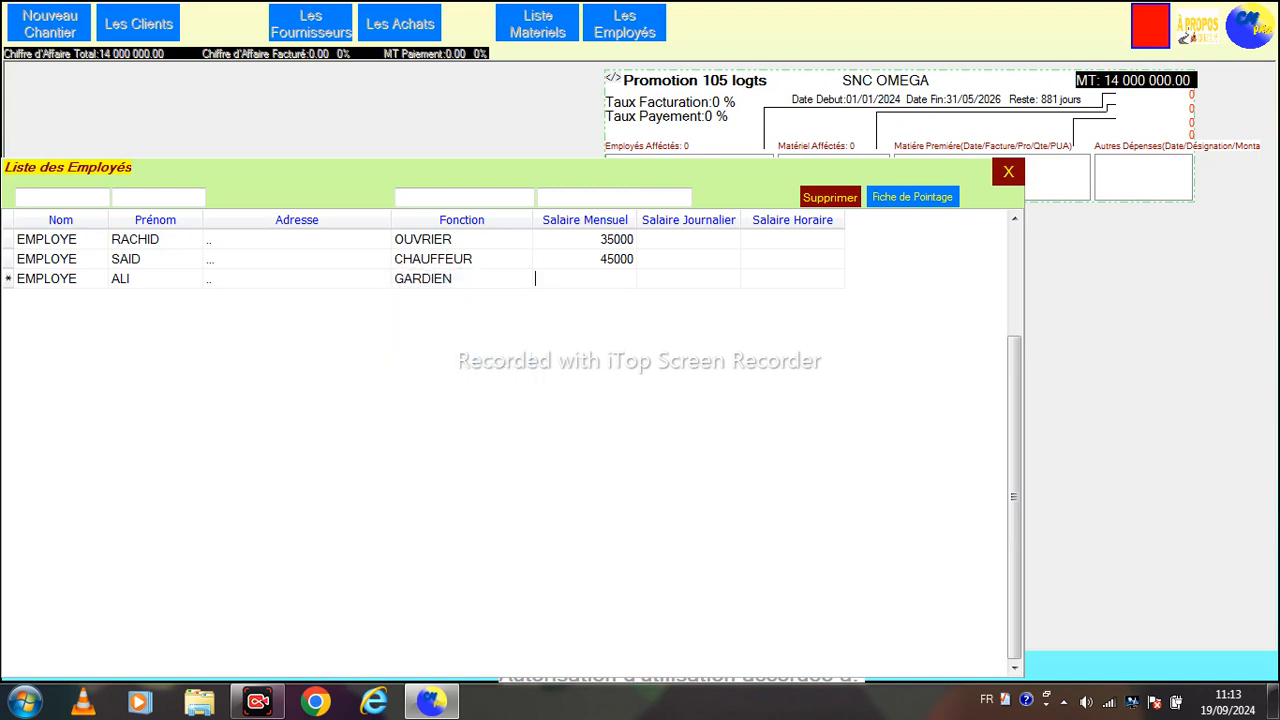
{"action": "type", "text": "30000"}
{"action": "key", "text": "Tab"}
{"action": "left_click", "coordinate": [46, 279]}
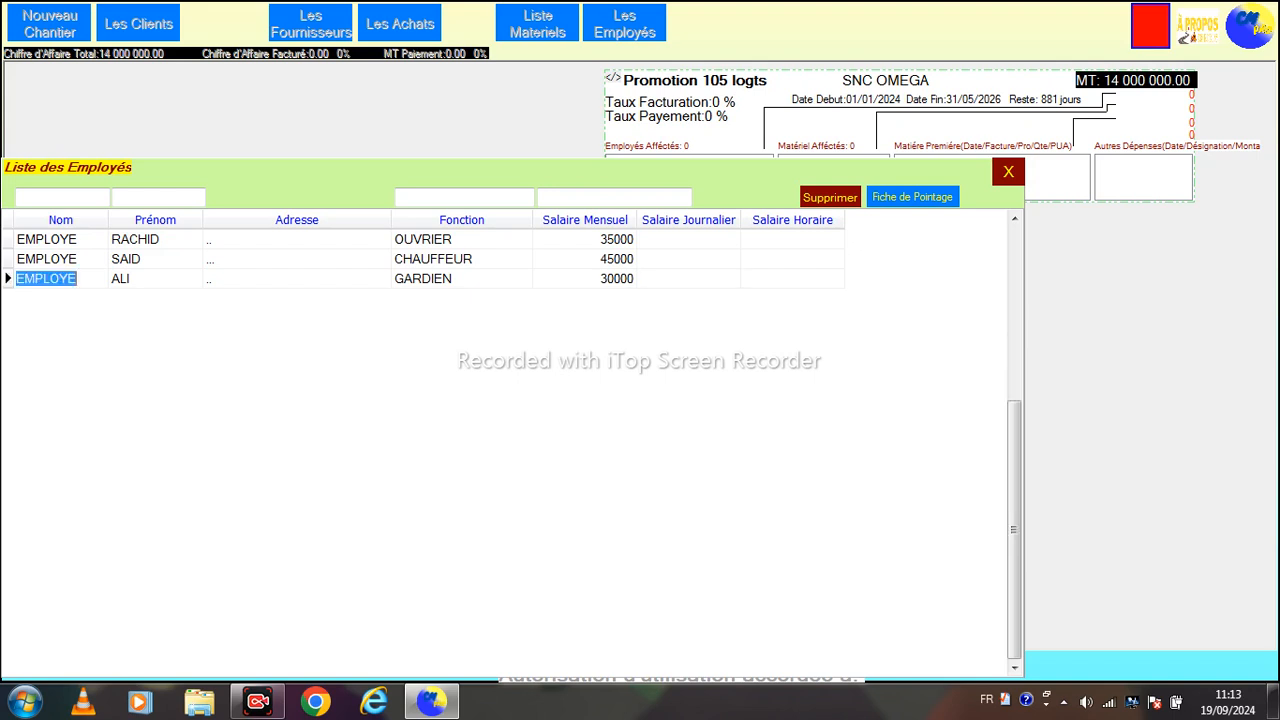
{"action": "left_click", "coordinate": [46, 239]}
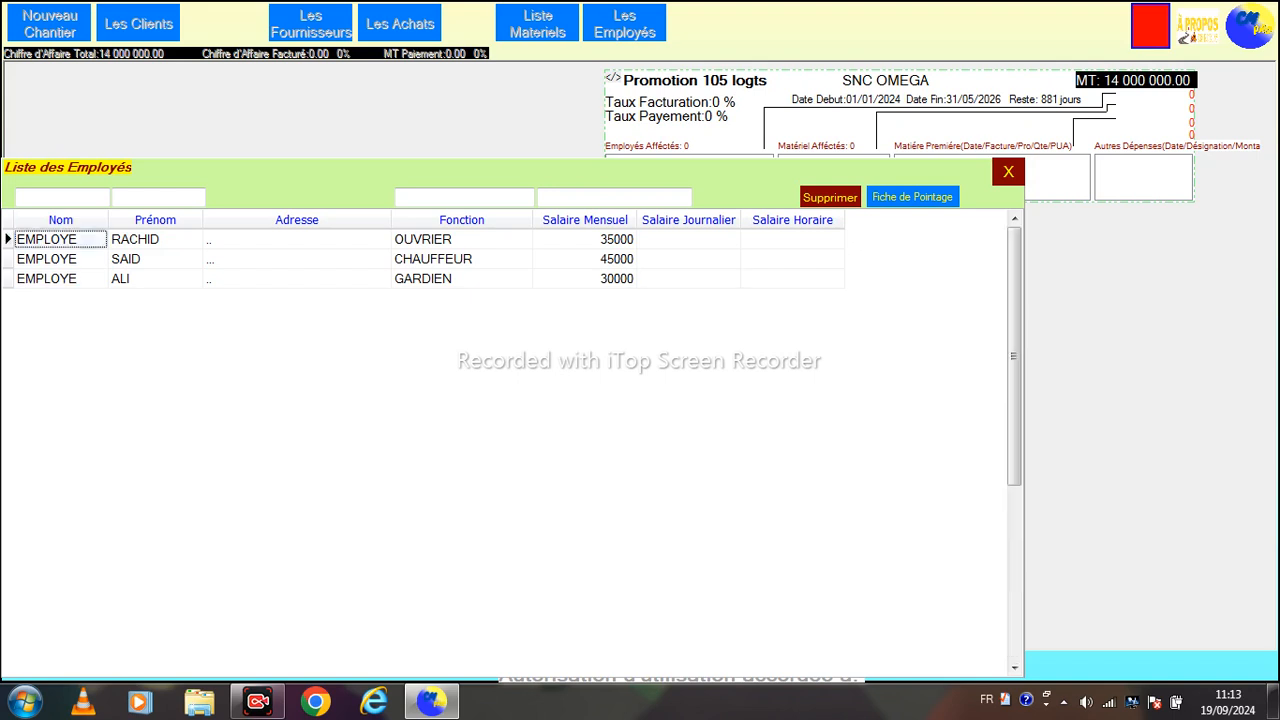
{"action": "left_click", "coordinate": [46, 259]}
{"action": "left_click", "coordinate": [46, 279]}
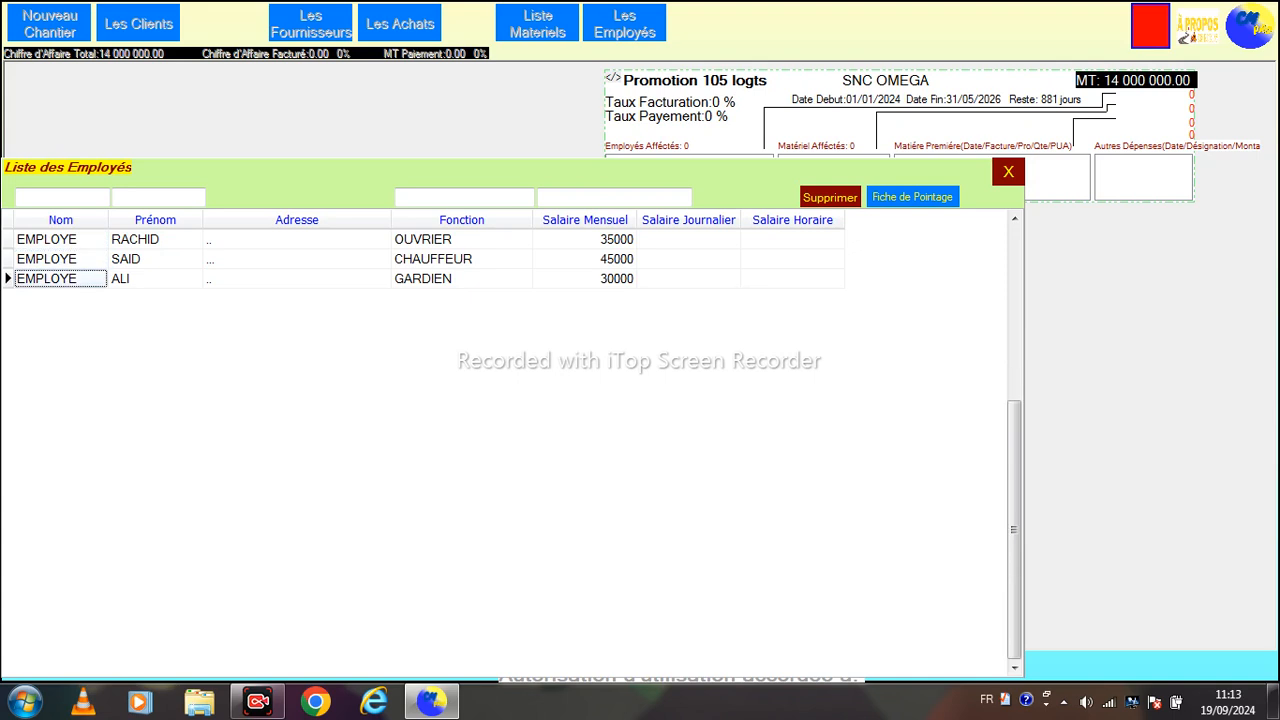
{"action": "left_click", "coordinate": [46, 239]}
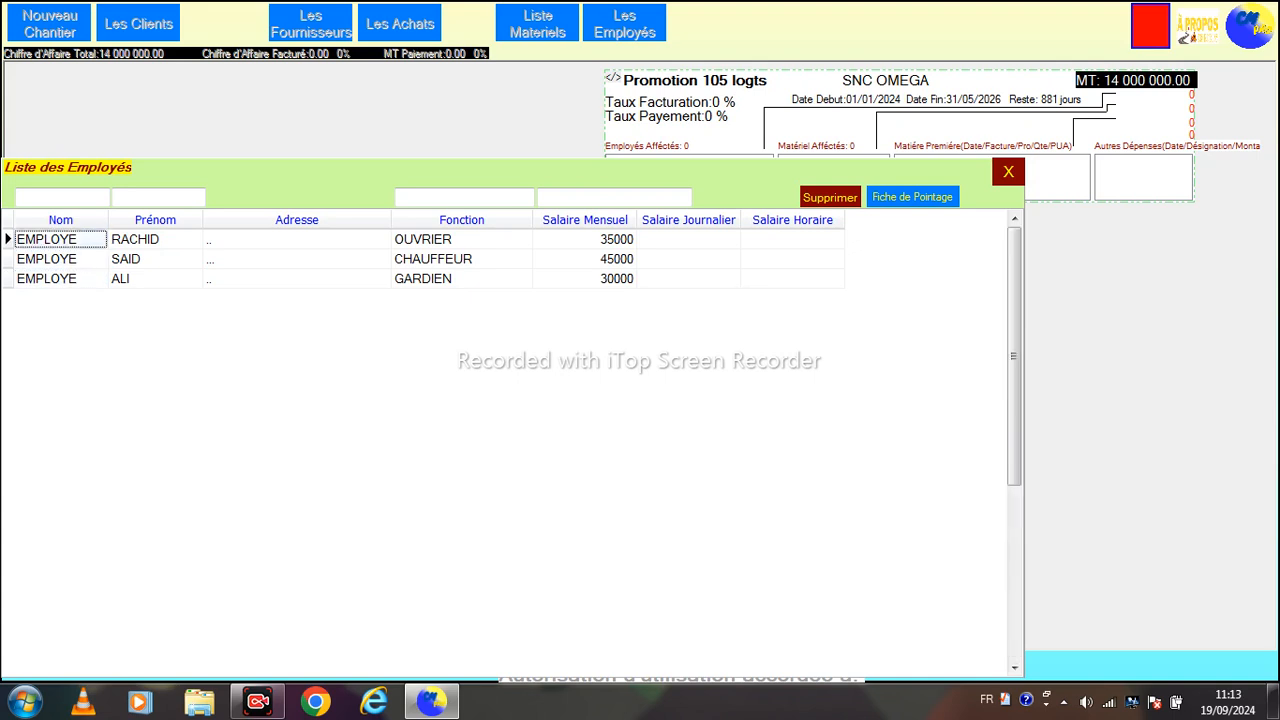
{"action": "left_click", "coordinate": [46, 259]}
Open the attendance sheet of the employee whose function is OUVRIER and create the 2024 exercise
{"action": "left_click", "coordinate": [46, 239]}
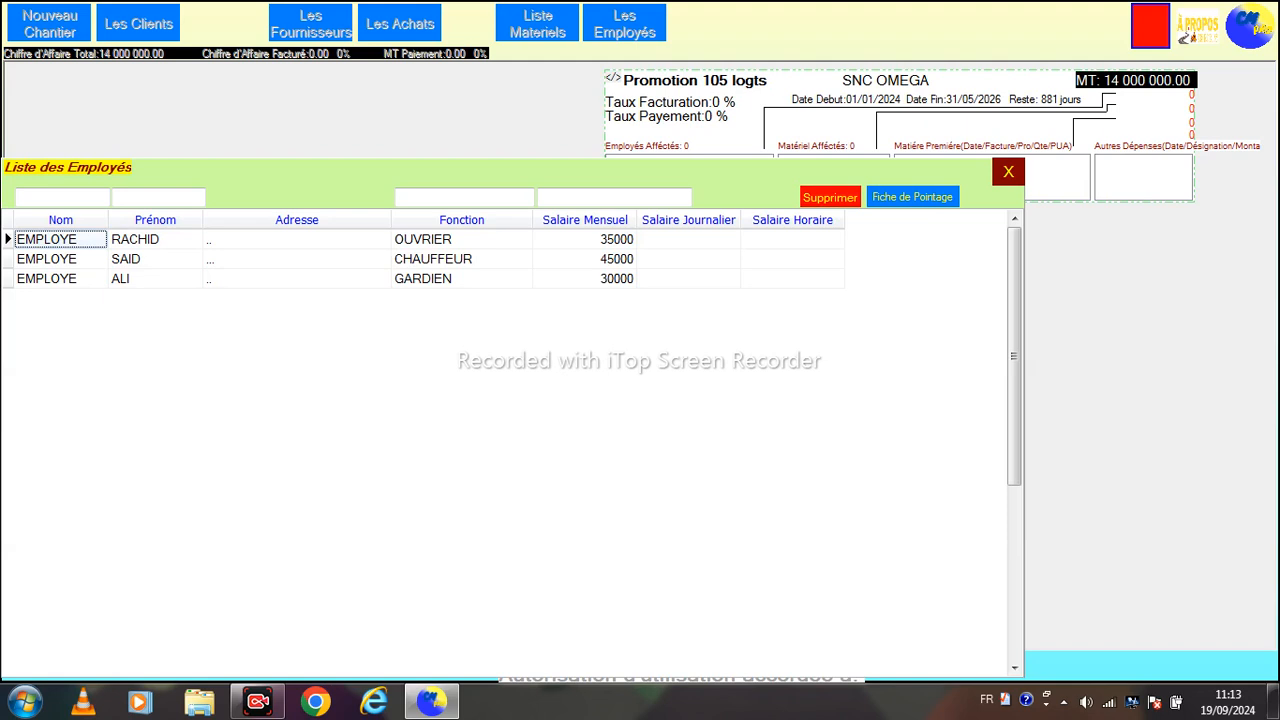
{"action": "left_click", "coordinate": [911, 196]}
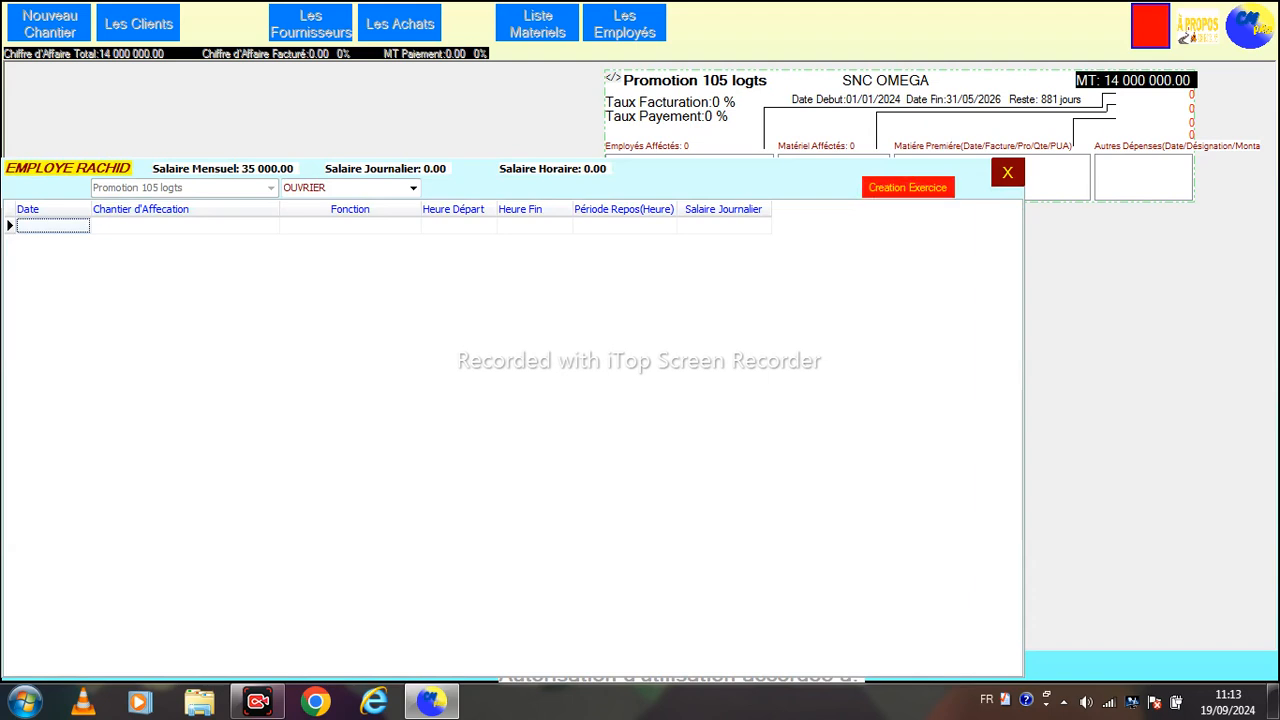
{"action": "left_click", "coordinate": [907, 187]}
{"action": "type", "text": "2024"}
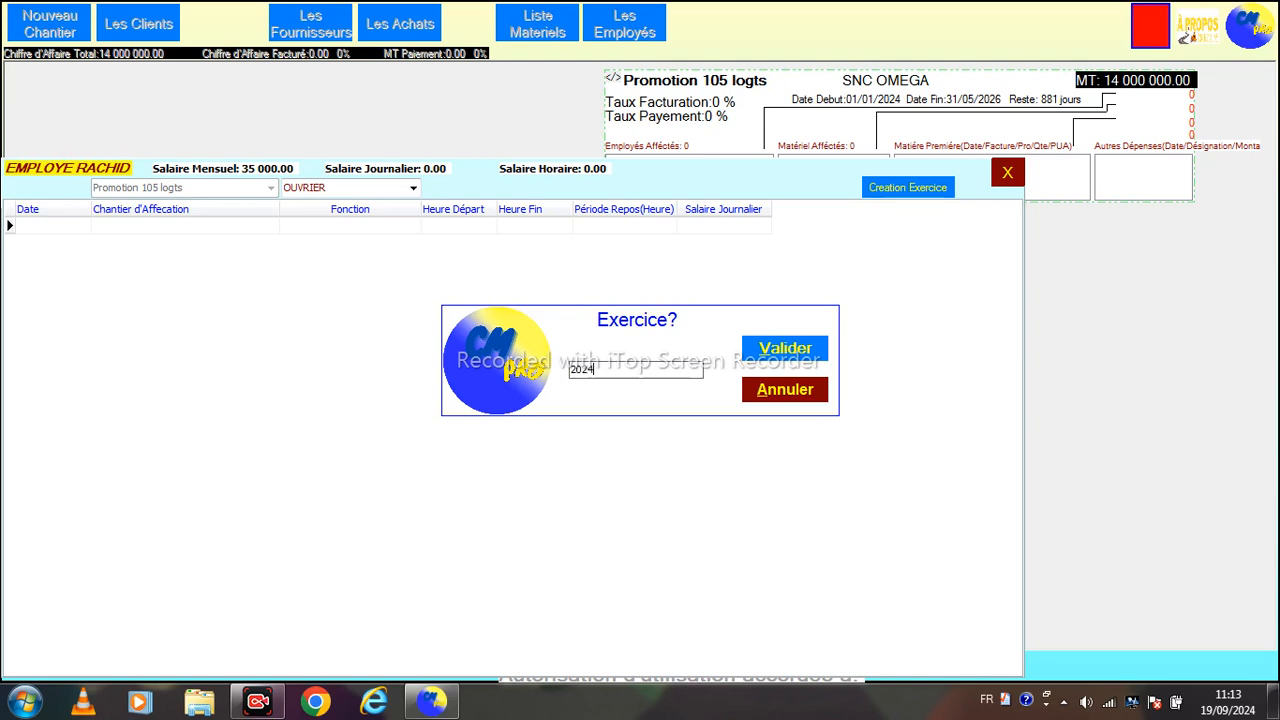
{"action": "key", "text": "Return"}
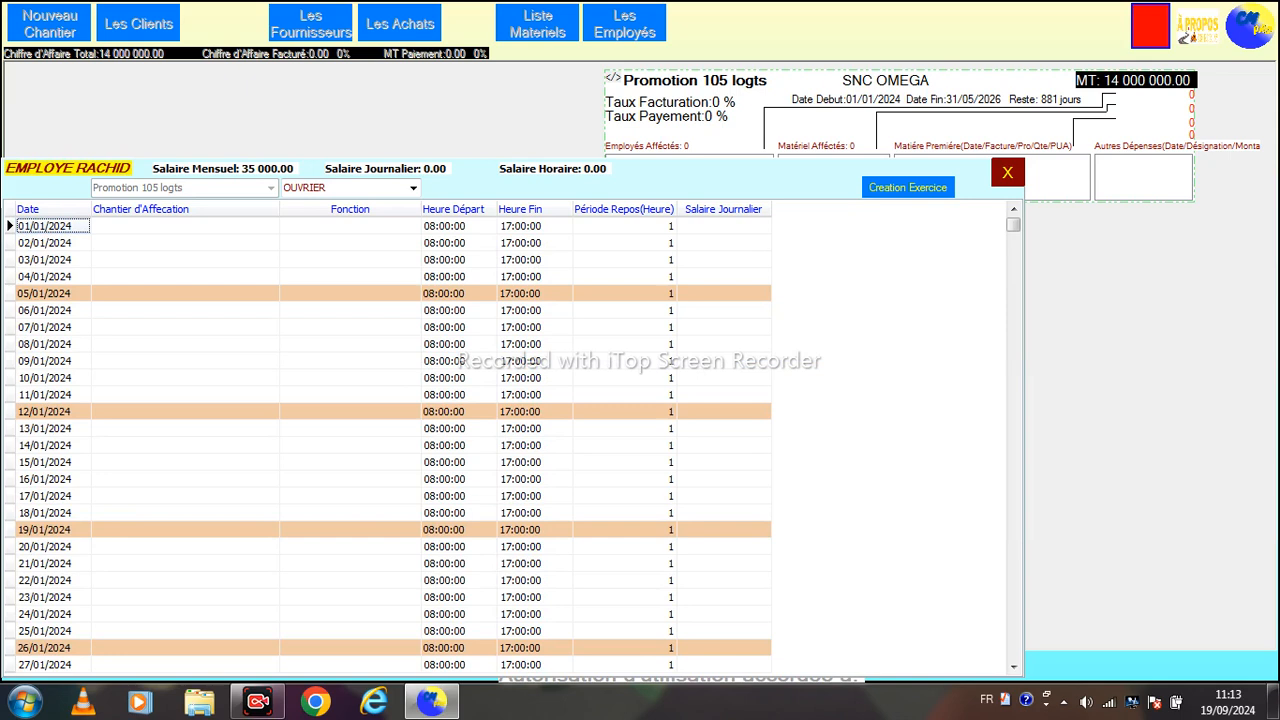
Look through the site assignment, function, start and end times, rest period and daily salary fields of the 01/01/2024 entry
{"action": "left_click", "coordinate": [185, 226]}
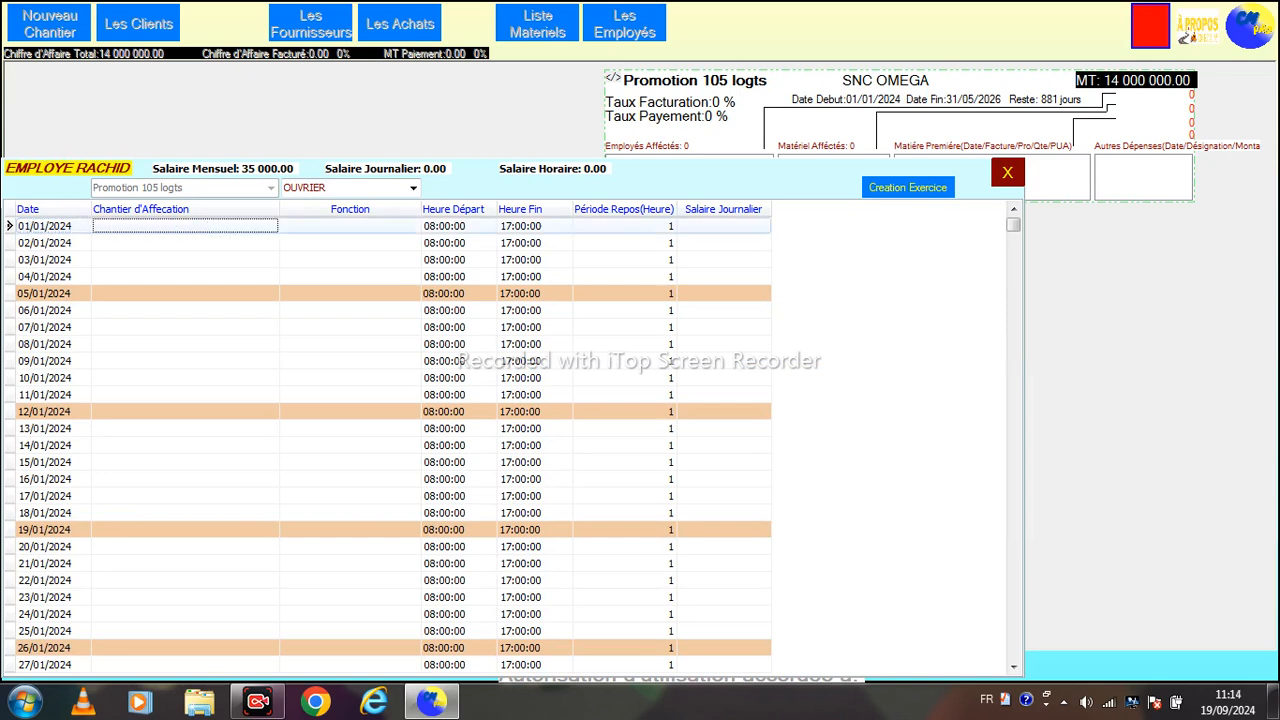
{"action": "left_click", "coordinate": [350, 226]}
{"action": "left_click", "coordinate": [350, 260]}
{"action": "left_click", "coordinate": [458, 226]}
{"action": "left_click", "coordinate": [534, 226]}
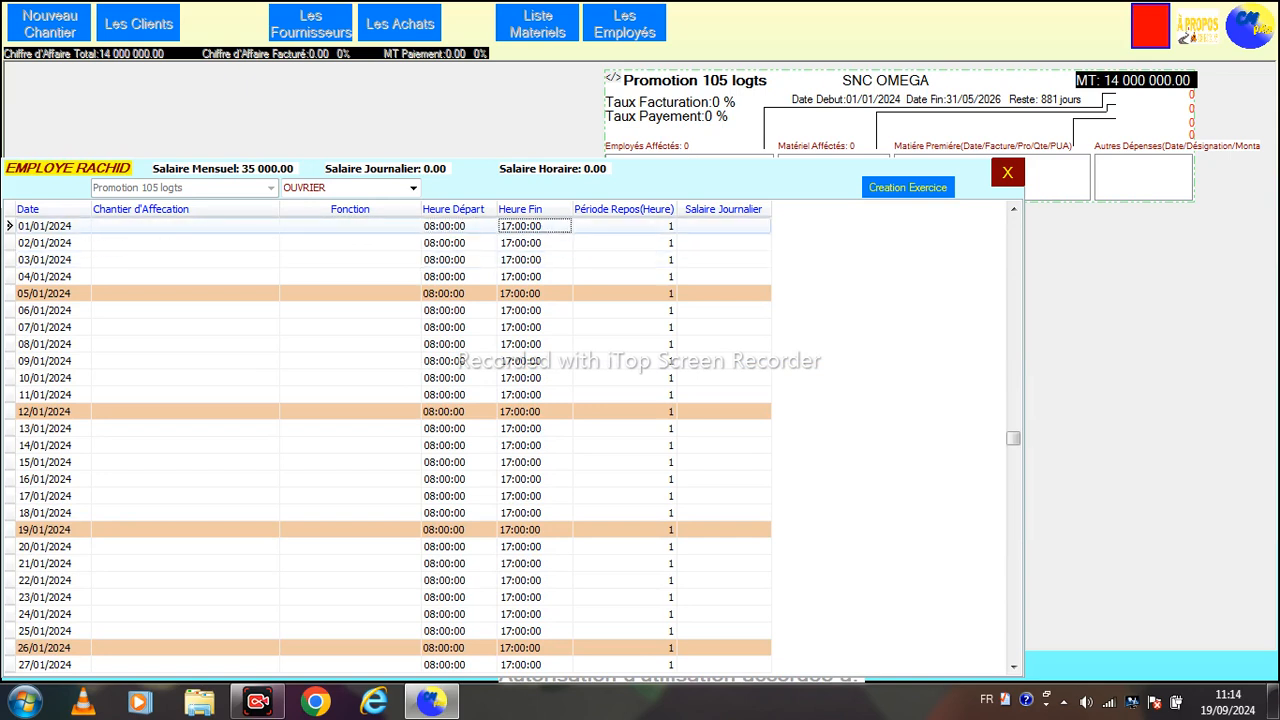
{"action": "left_click", "coordinate": [625, 226]}
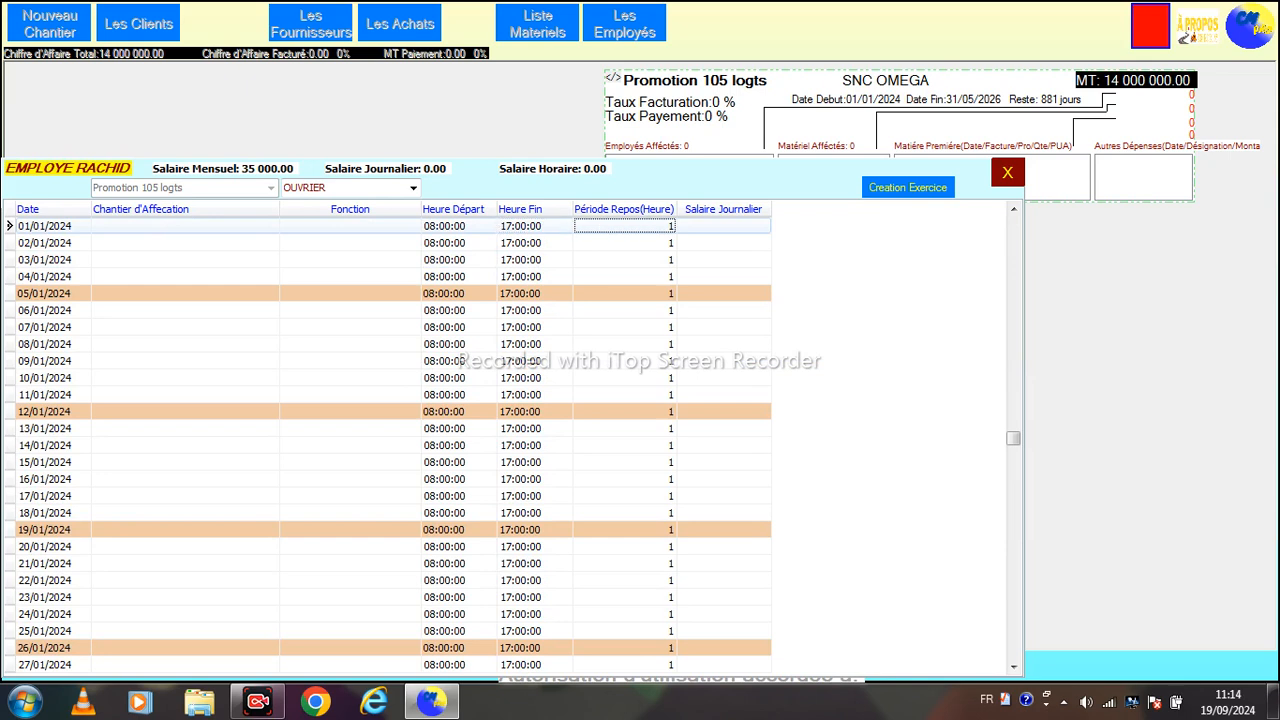
{"action": "left_click", "coordinate": [724, 226]}
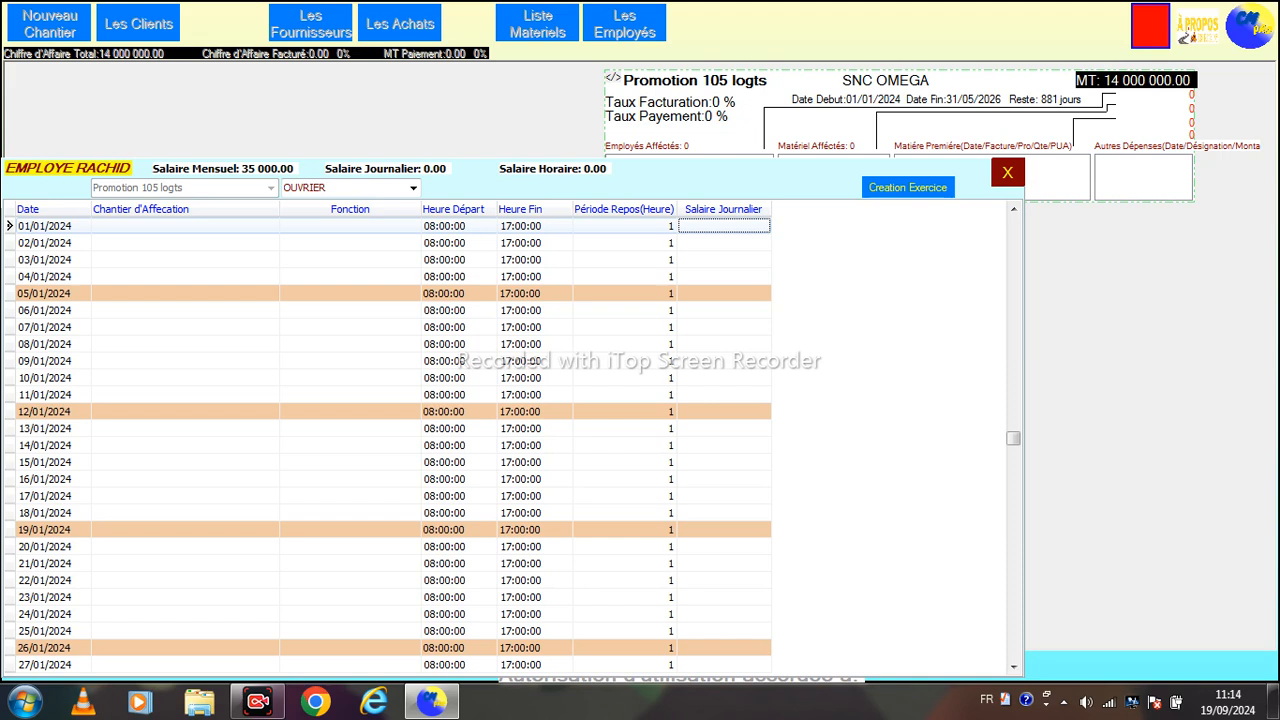
Assign the 01/01/2024 to 04/01/2024 entries to the Promotion 105 logts site with the function OUVRIER
{"action": "left_click", "coordinate": [185, 277]}
{"action": "key", "text": "Up"}
{"action": "key", "text": "Up"}
{"action": "key", "text": "Up"}
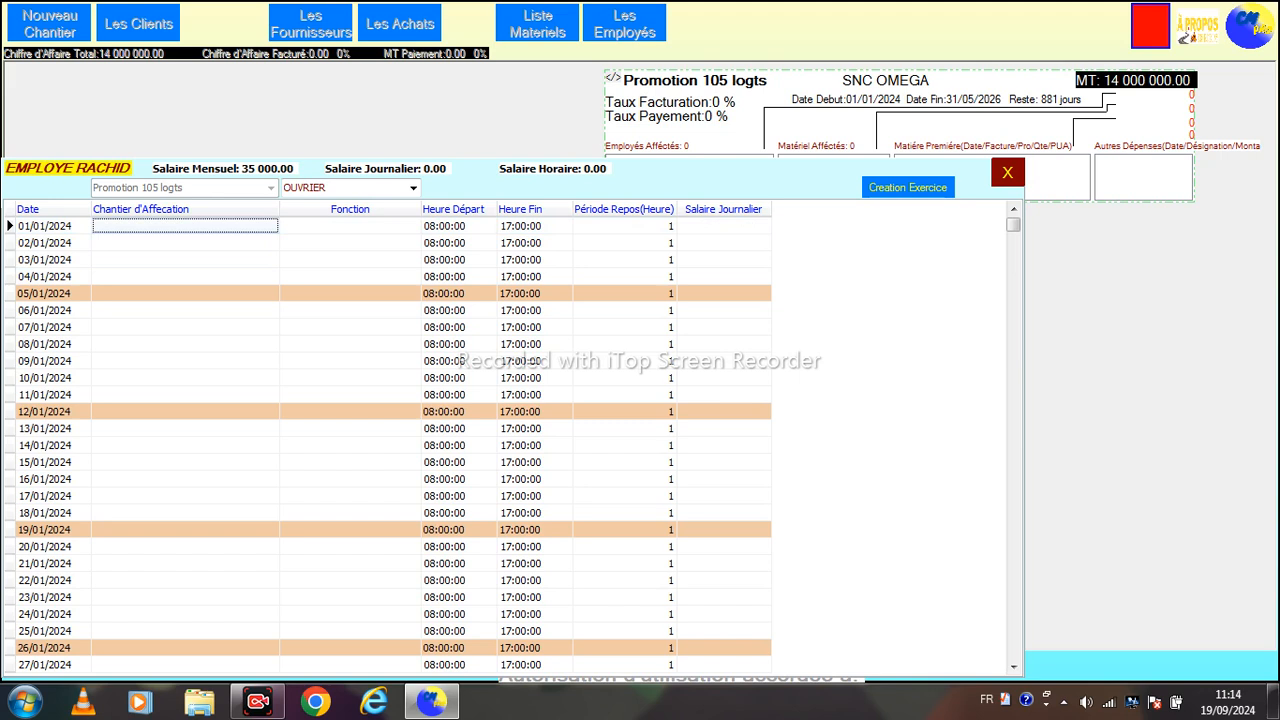
{"action": "key", "text": "Down"}
{"action": "key", "text": "Up"}
{"action": "key", "text": "shift+Down"}
{"action": "key", "text": "shift+Down"}
{"action": "key", "text": "shift+Down"}
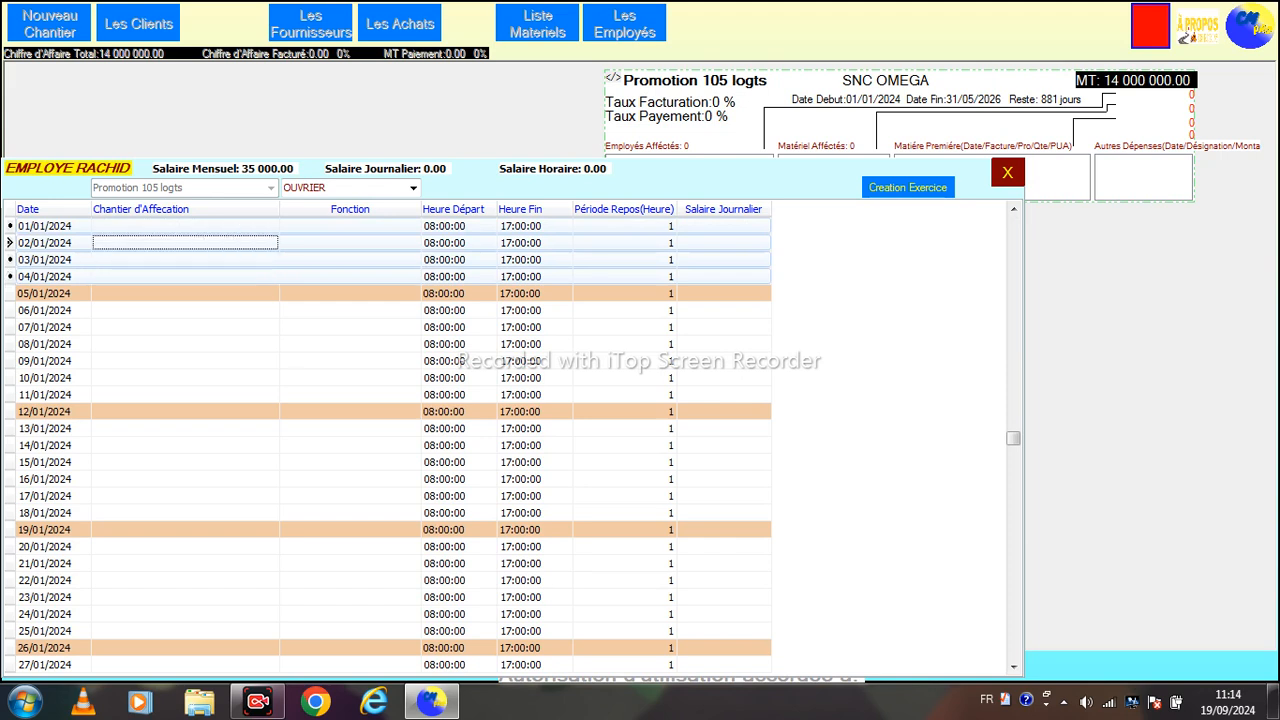
{"action": "right_click", "coordinate": [204, 236]}
{"action": "left_click", "coordinate": [255, 248]}
{"action": "right_click", "coordinate": [290, 240]}
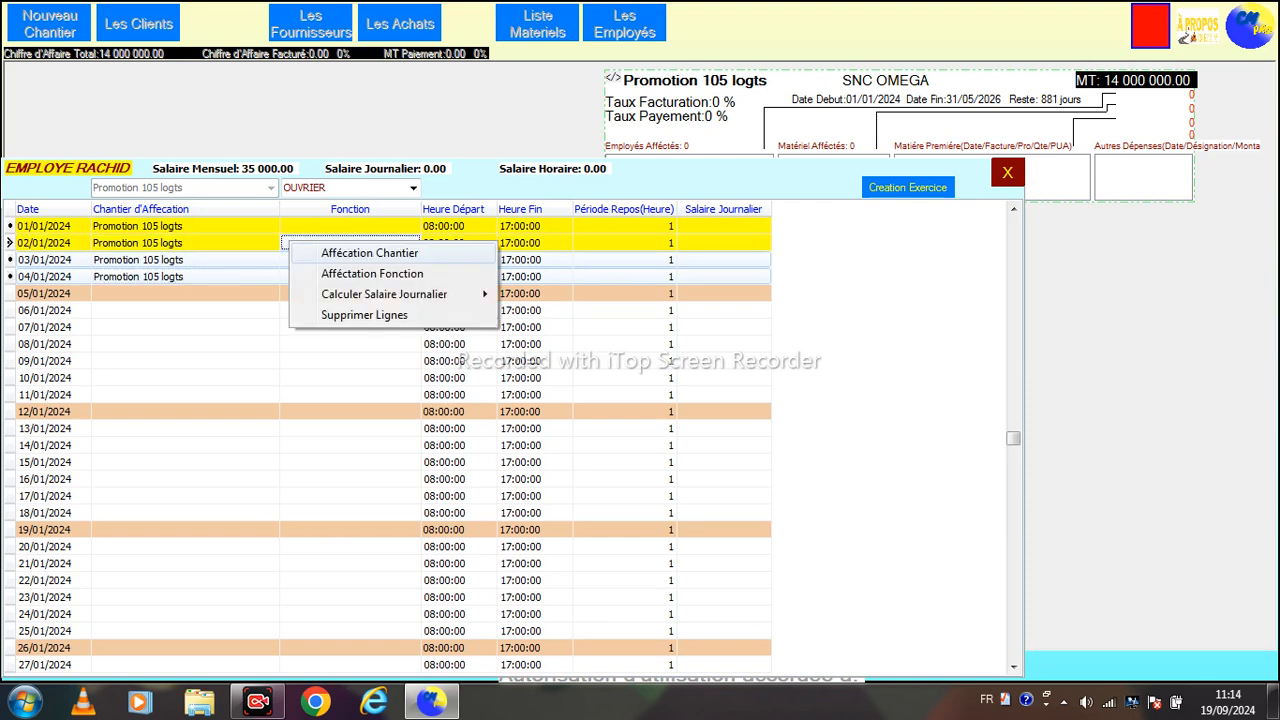
{"action": "left_click", "coordinate": [340, 274]}
Calculate the daily salary of the worker's 01/01/2024 to 04/01/2024 entries by applying the monthly salary
{"action": "right_click", "coordinate": [572, 230]}
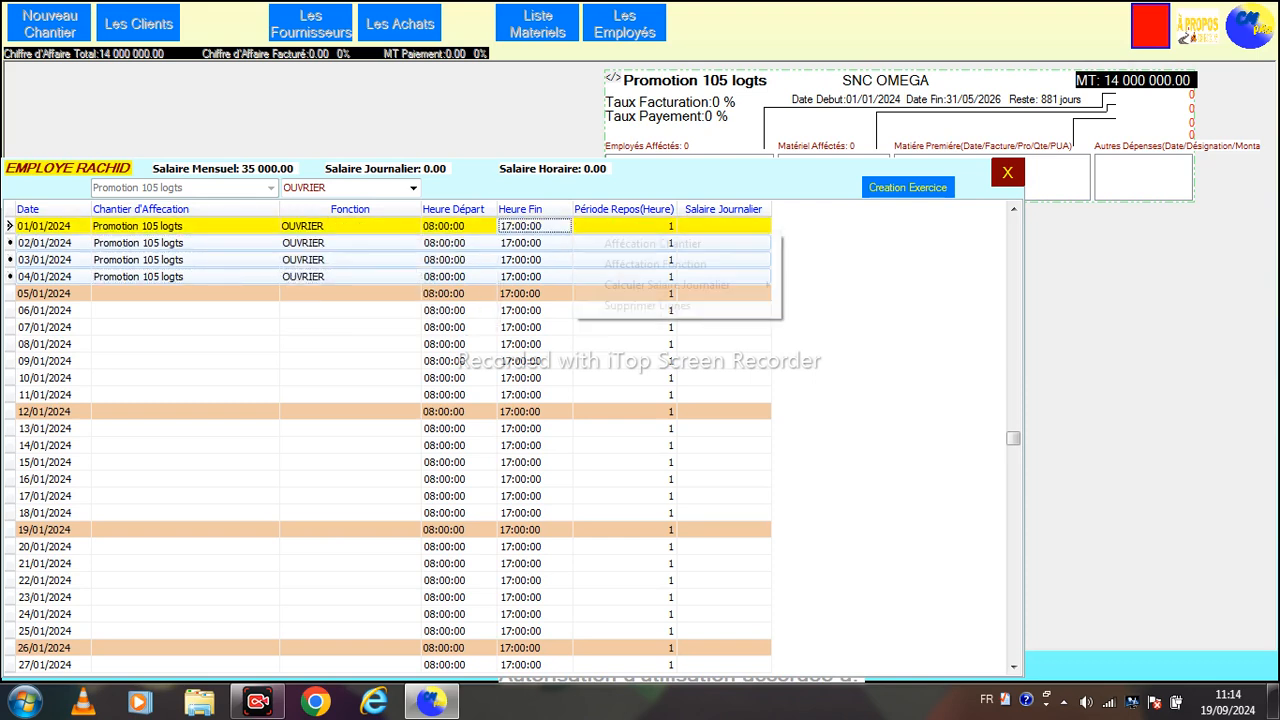
{"action": "mouse_move", "coordinate": [668, 285]}
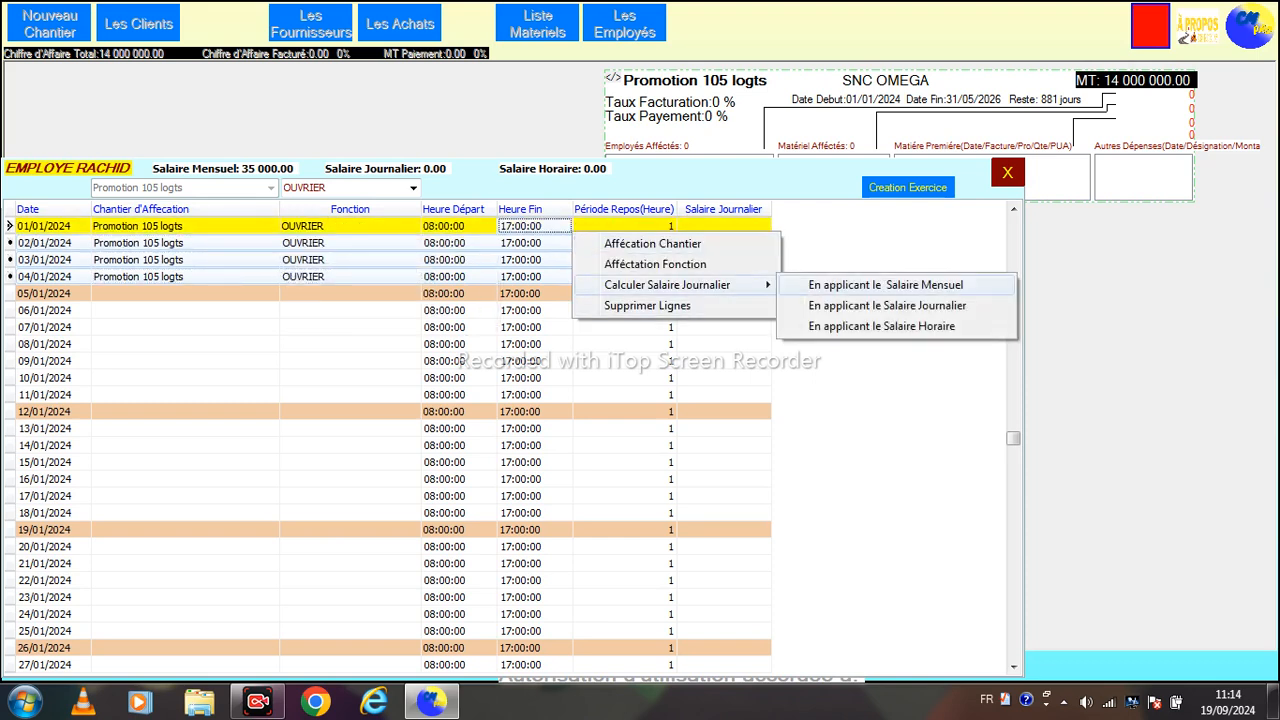
{"action": "left_click", "coordinate": [900, 286]}
{"action": "left_click", "coordinate": [350, 243]}
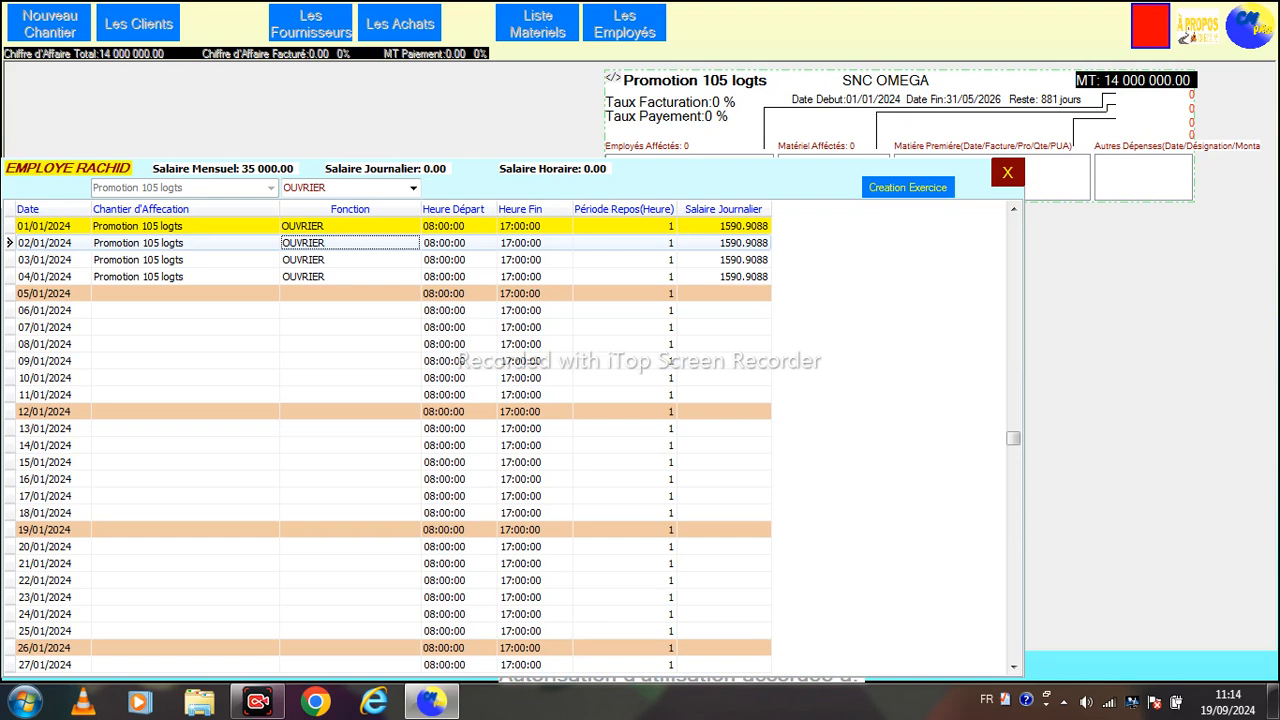
Assign the 06/01/2024 to 11/01/2024 entries to the Promotion 105 logts site with the function OUVRIER
{"action": "left_click", "coordinate": [185, 293]}
{"action": "left_click", "coordinate": [185, 310]}
{"action": "key", "text": "Down"}
{"action": "key", "text": "Down"}
{"action": "key", "text": "Down"}
{"action": "key", "text": "Down"}
{"action": "key", "text": "Down"}
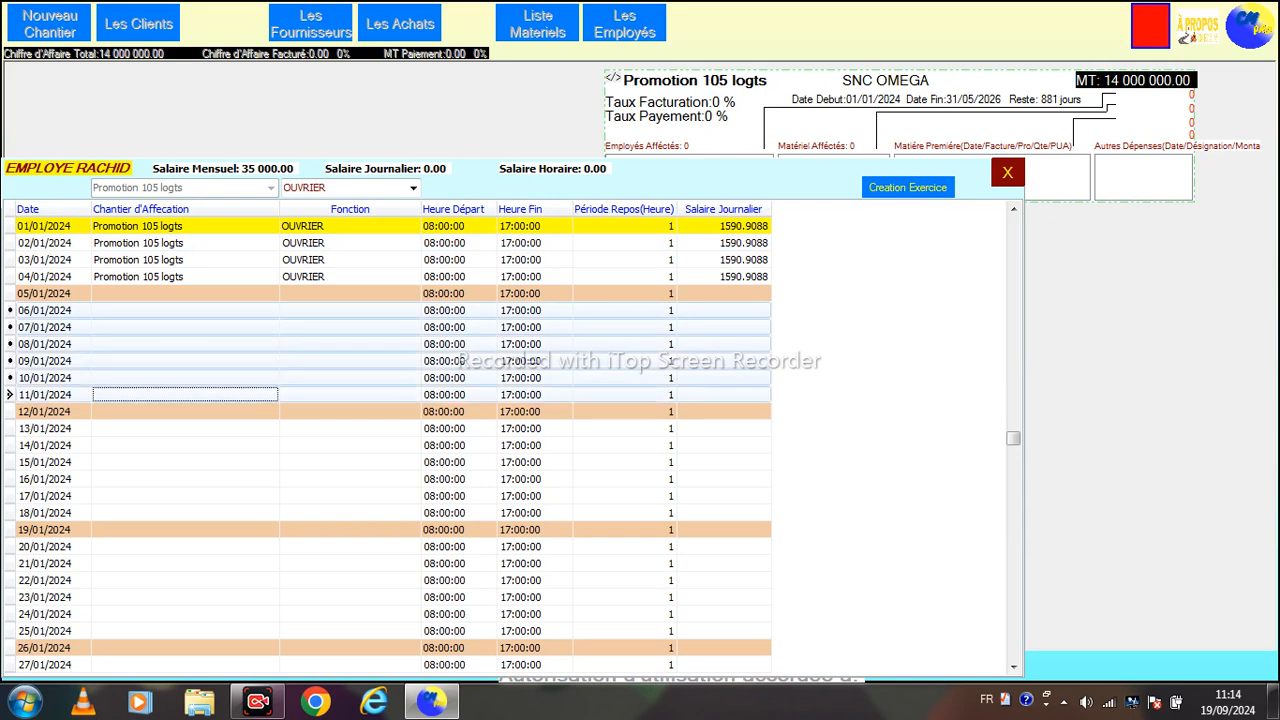
{"action": "right_click", "coordinate": [300, 346]}
{"action": "left_click", "coordinate": [345, 359]}
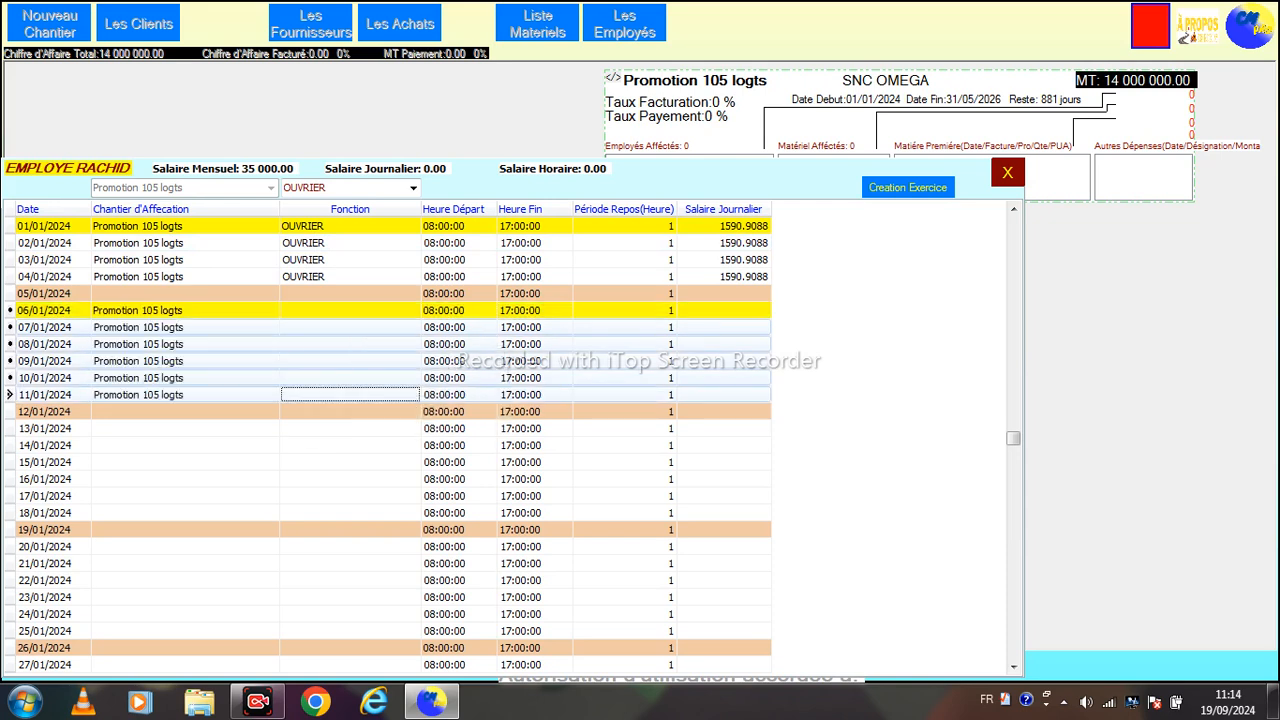
{"action": "right_click", "coordinate": [182, 350]}
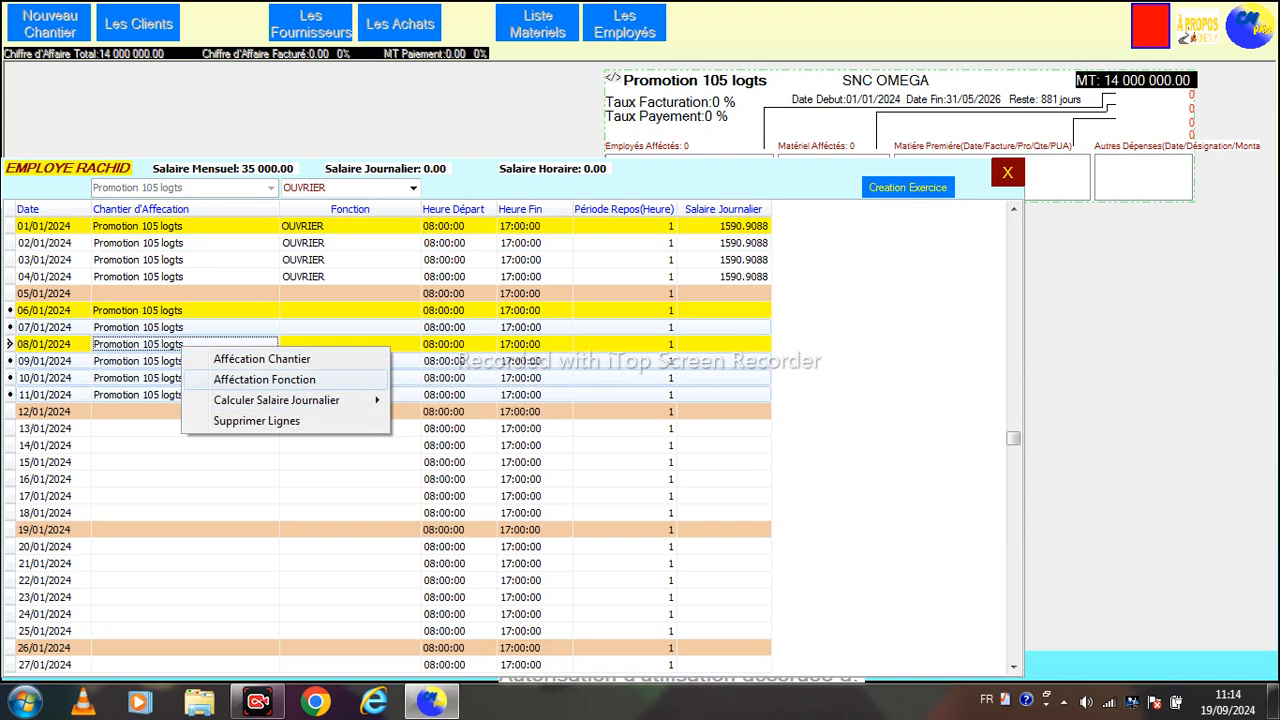
{"action": "left_click", "coordinate": [264, 379]}
Set the start time of the 08/01/2024 entry to 10:00:00
{"action": "left_click", "coordinate": [530, 344]}
{"action": "left_click", "coordinate": [455, 344]}
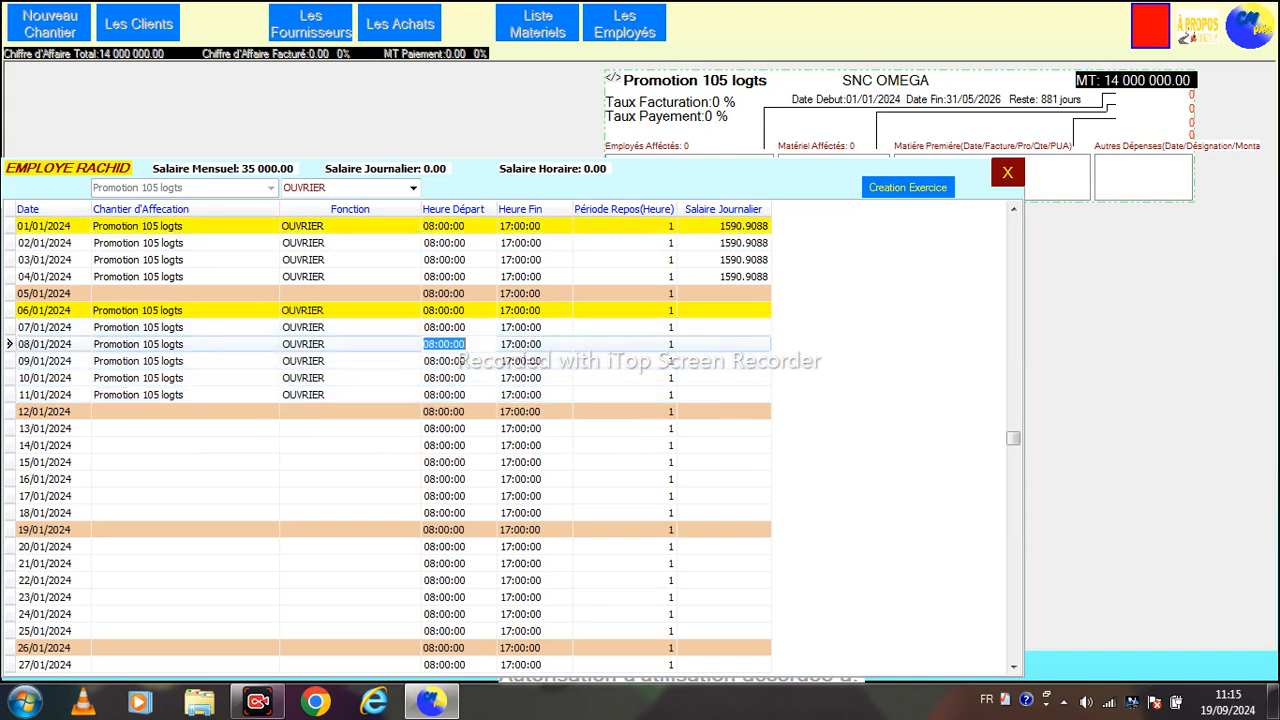
{"action": "left_click", "coordinate": [436, 344]}
{"action": "key", "text": "BackSpace"}
{"action": "key", "text": "BackSpace"}
{"action": "type", "text": "10"}
{"action": "left_click", "coordinate": [350, 378]}
Calculate the daily salary of the worker's 06/01/2024 to 11/01/2024 entries by applying the monthly salary
{"action": "left_click", "coordinate": [350, 310]}
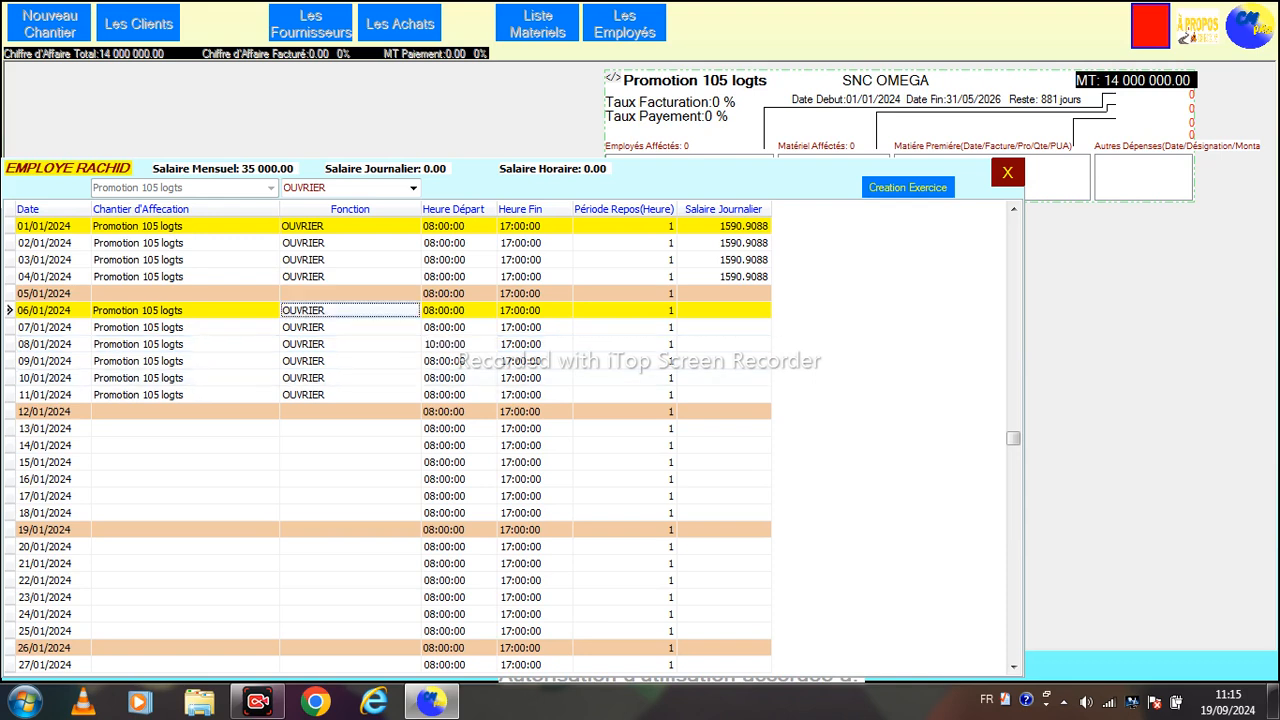
{"action": "key", "text": "shift+Down"}
{"action": "key", "text": "shift+Down"}
{"action": "key", "text": "shift+Down"}
{"action": "key", "text": "shift+Down"}
{"action": "key", "text": "shift+Down"}
{"action": "right_click", "coordinate": [312, 311]}
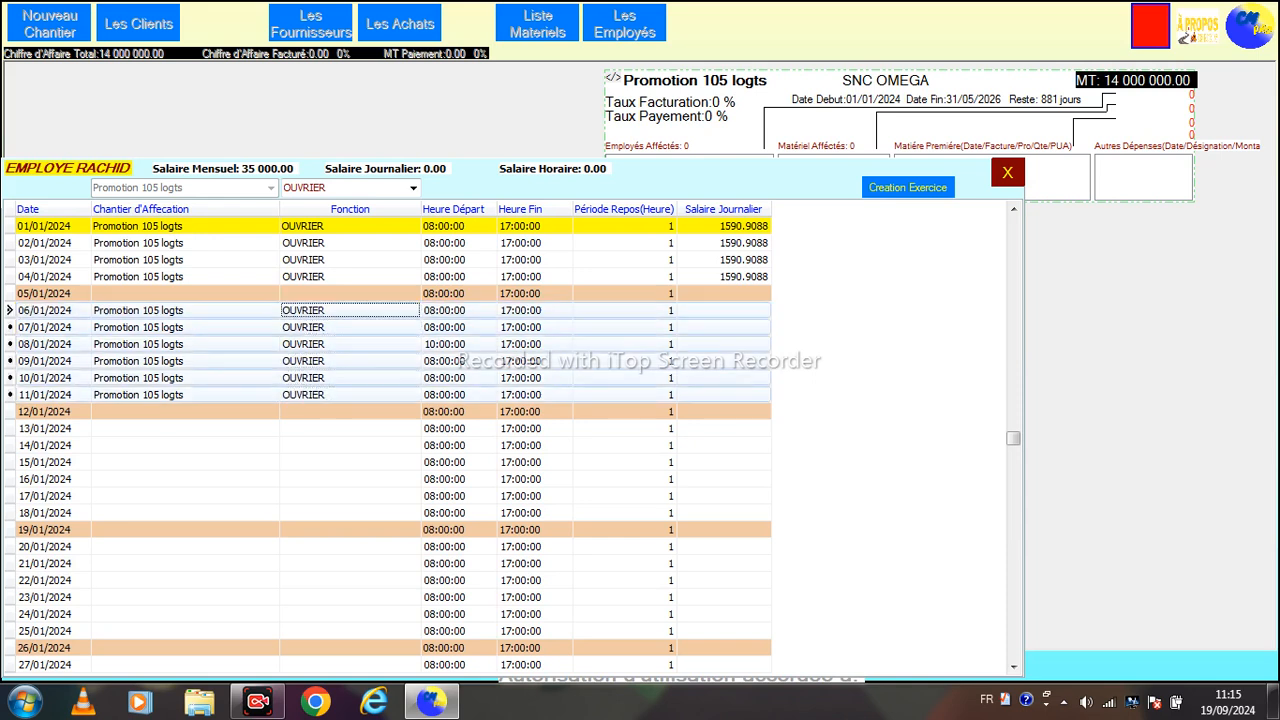
{"action": "mouse_move", "coordinate": [450, 365]}
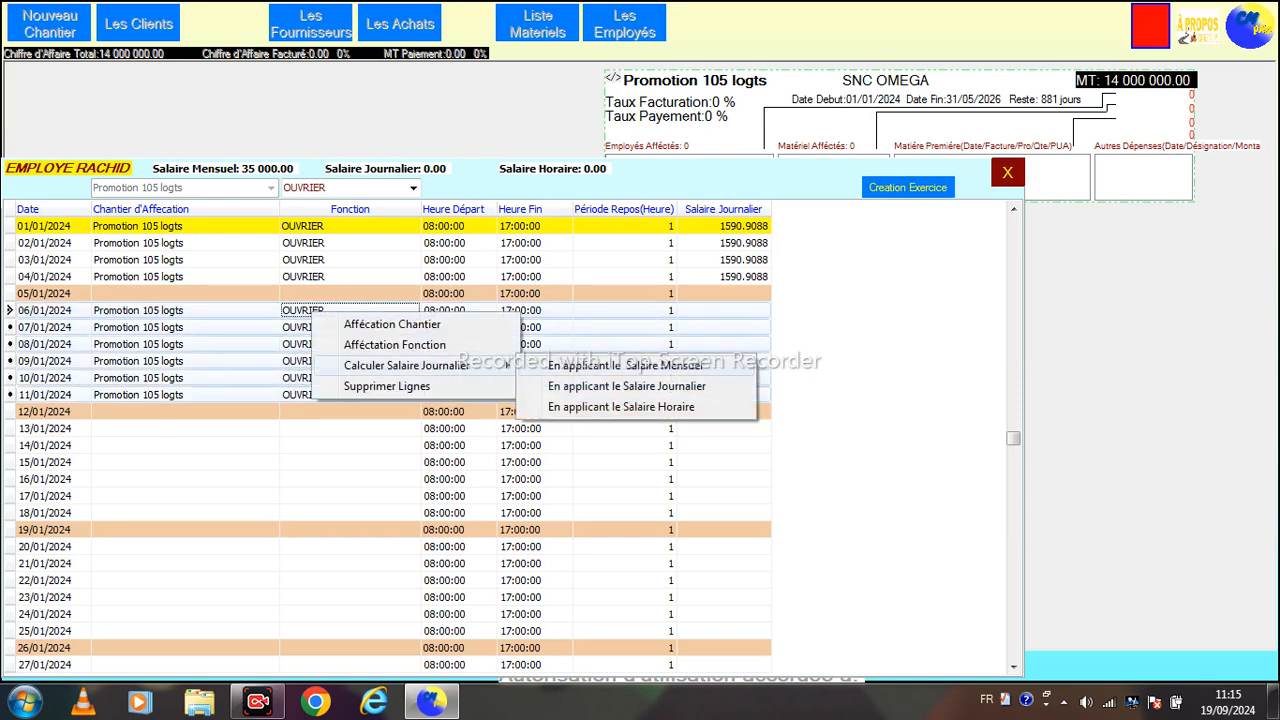
{"action": "left_click", "coordinate": [700, 362]}
{"action": "left_click", "coordinate": [728, 344]}
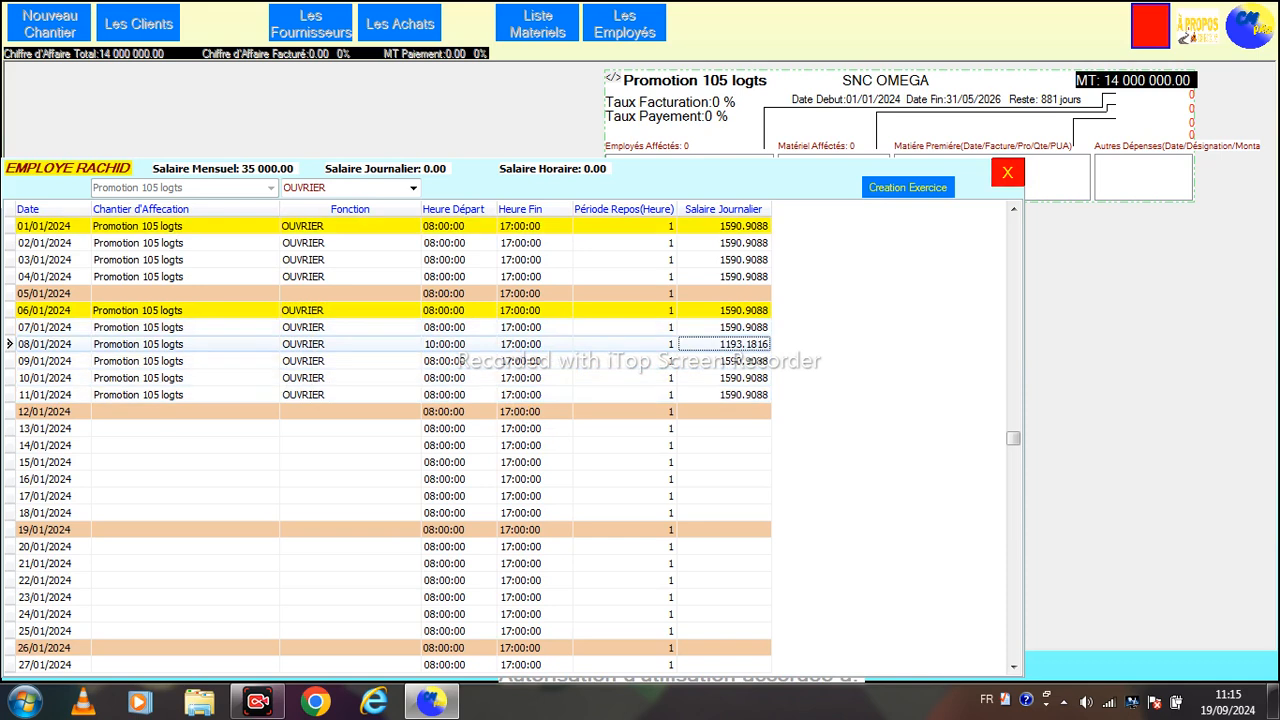
Close this attendance sheet, open that of the employee whose function is CHAUFFEUR, and create the 2024 exercise
{"action": "left_click", "coordinate": [1007, 172]}
{"action": "double_click", "coordinate": [60, 259]}
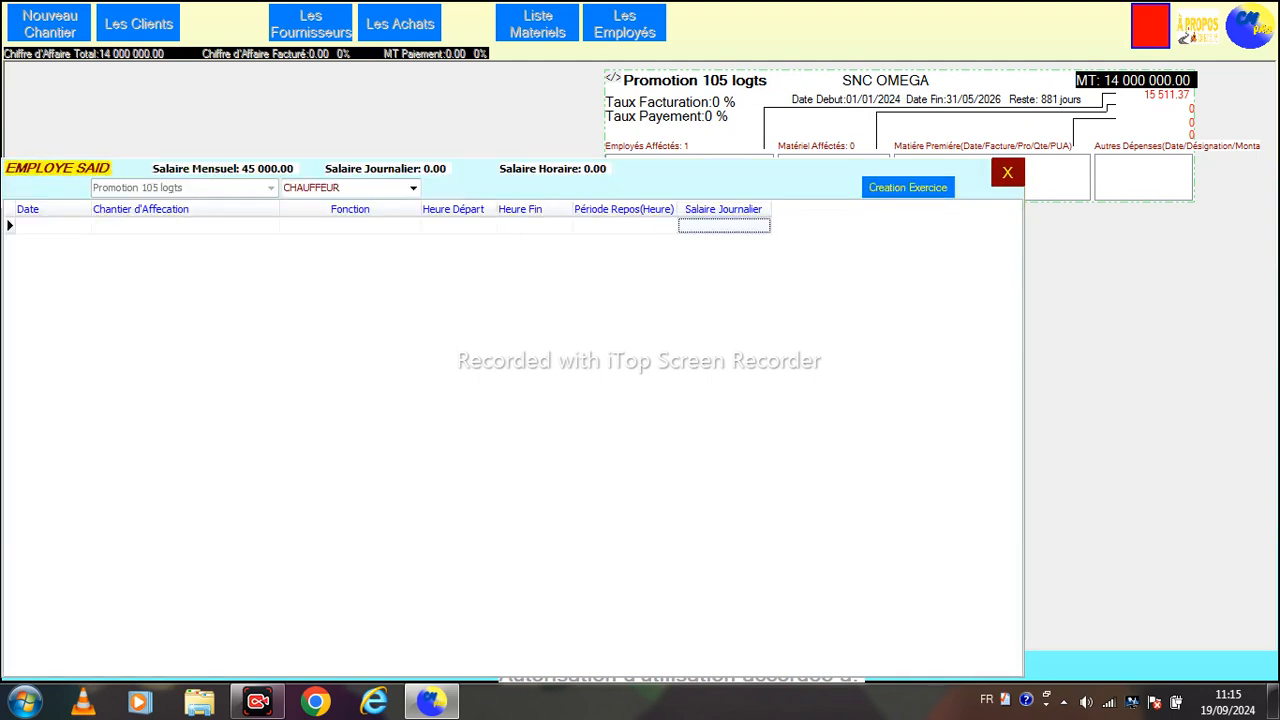
{"action": "left_click", "coordinate": [907, 187]}
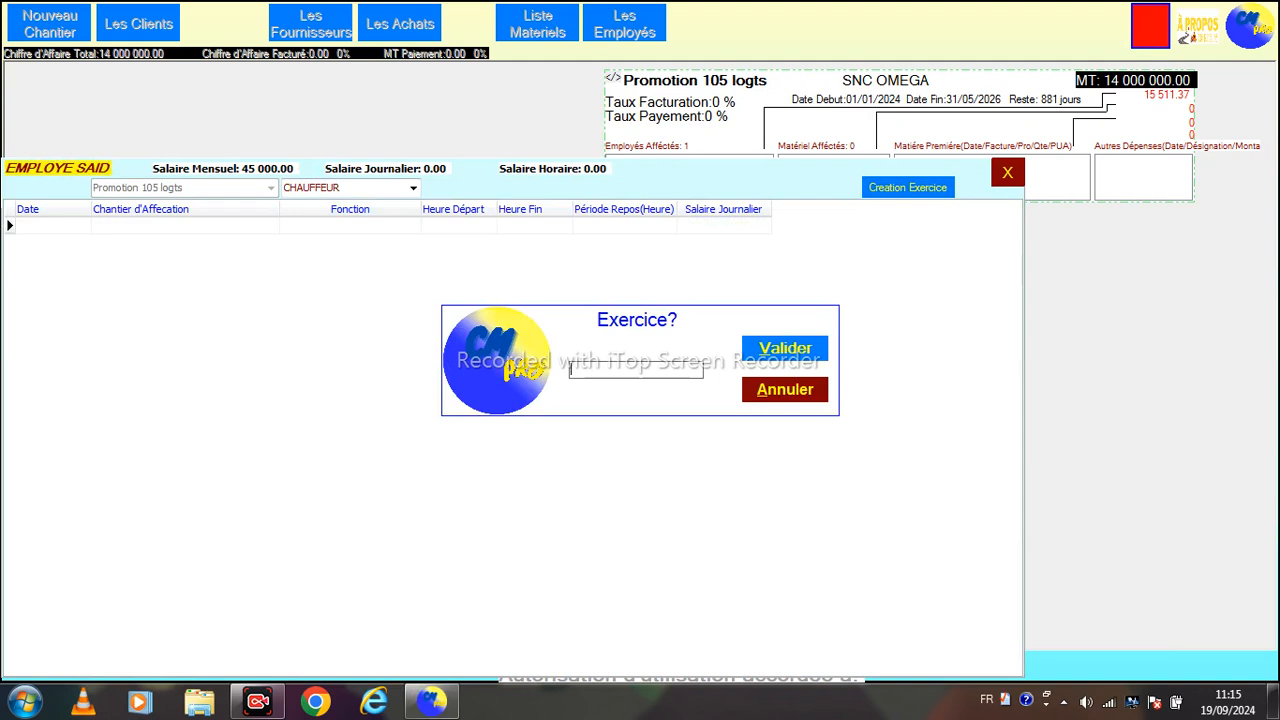
{"action": "type", "text": "2023"}
{"action": "key", "text": "BackSpace"}
{"action": "type", "text": "4"}
{"action": "key", "text": "Return"}
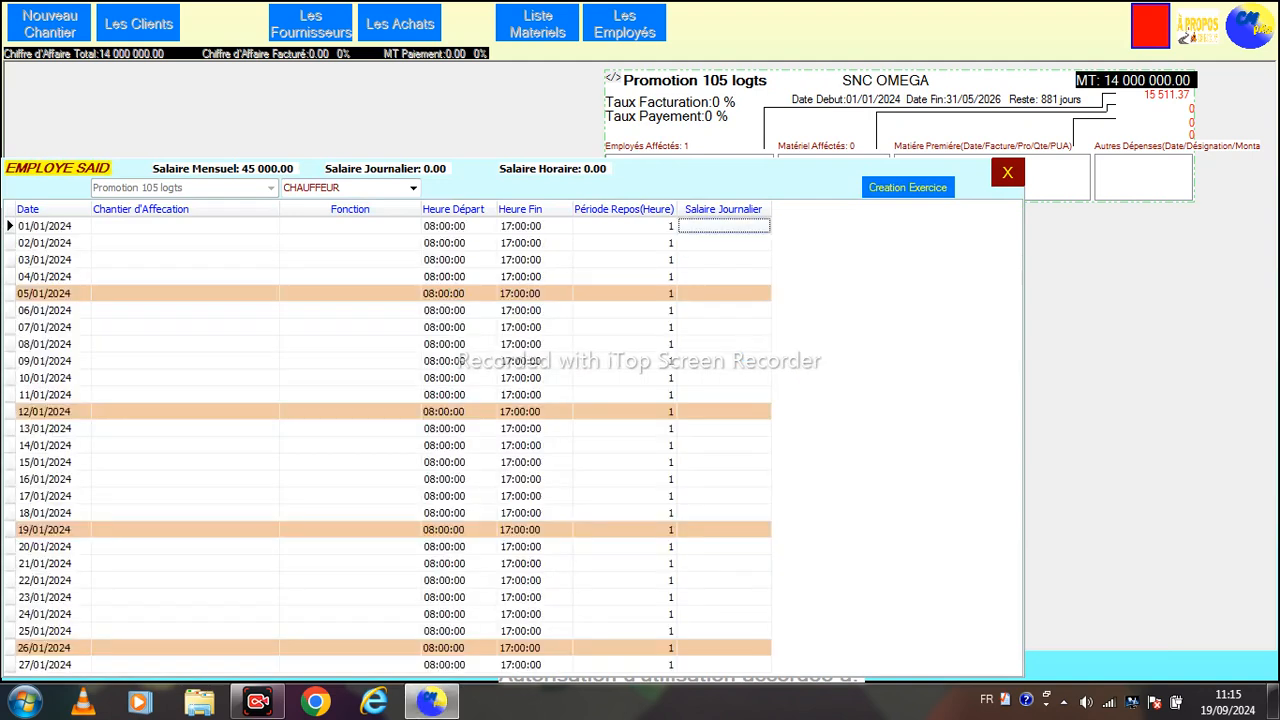
Assign the 01/01/2024 to 04/01/2024 entries to the Promotion 105 logts site with the function CHAUFFEUR
{"action": "left_click", "coordinate": [185, 226]}
{"action": "key", "text": "shift+Down"}
{"action": "key", "text": "shift+Down"}
{"action": "key", "text": "shift+Down"}
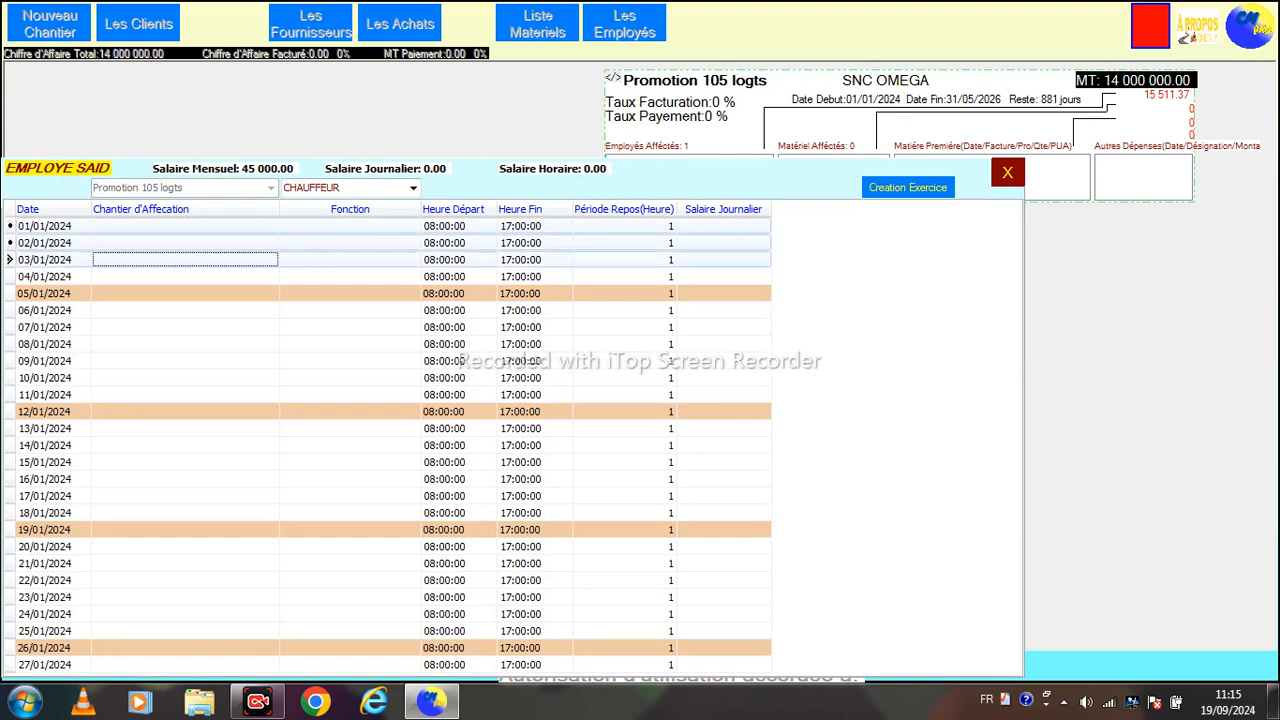
{"action": "right_click", "coordinate": [118, 208]}
{"action": "right_click", "coordinate": [95, 230]}
{"action": "left_click", "coordinate": [176, 243]}
{"action": "right_click", "coordinate": [160, 248]}
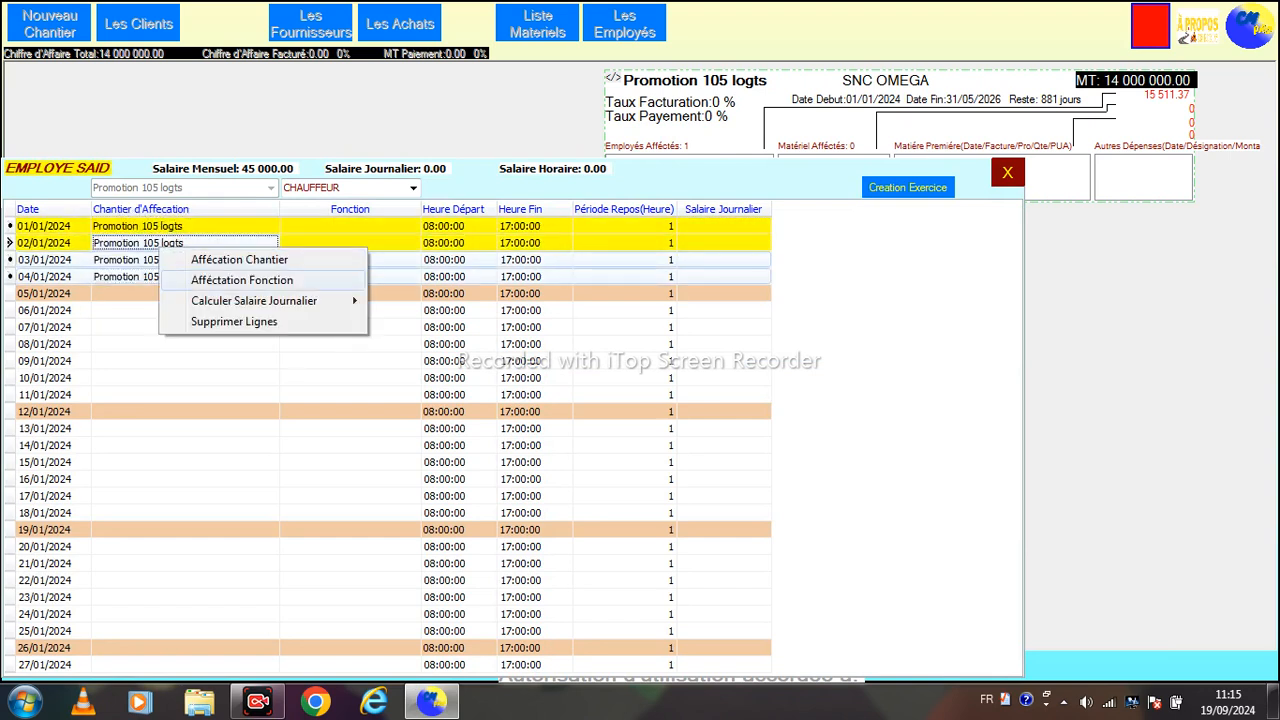
{"action": "left_click", "coordinate": [242, 280]}
Calculate the daily salary of the driver's 01/01/2024 to 04/01/2024 entries by applying the monthly salary
{"action": "right_click", "coordinate": [268, 250]}
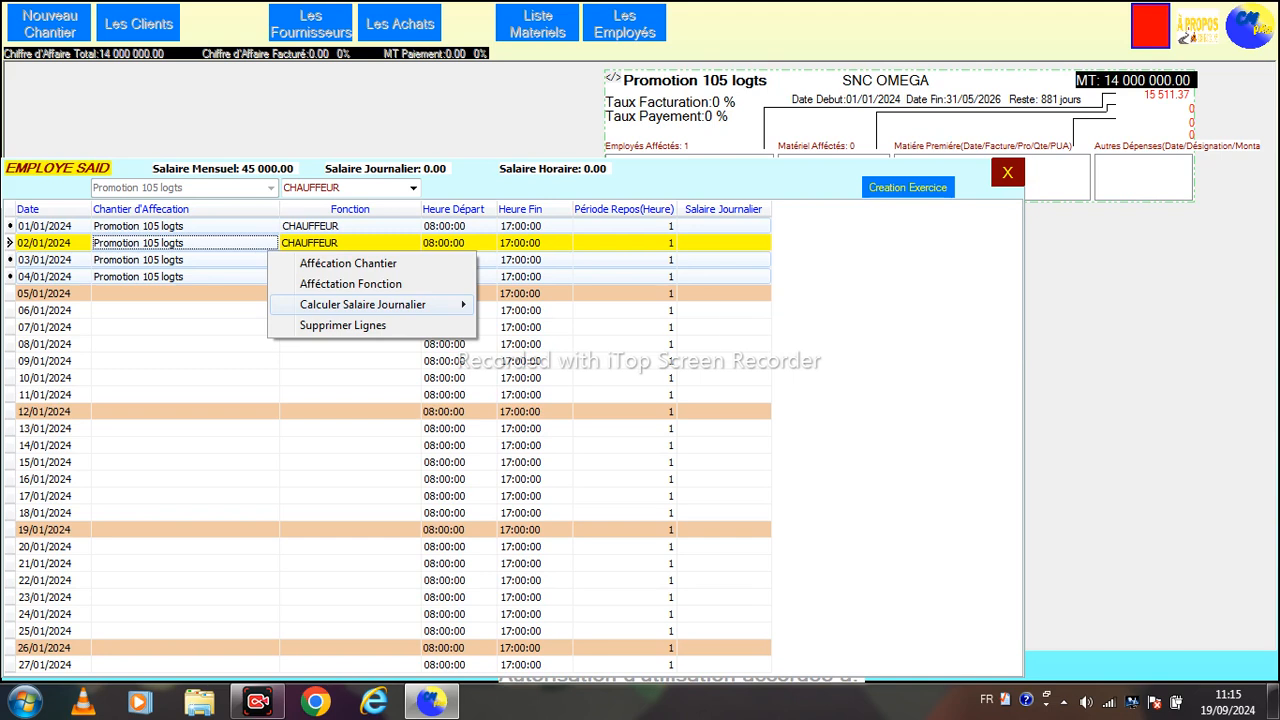
{"action": "mouse_move", "coordinate": [380, 304]}
{"action": "left_click", "coordinate": [581, 304]}
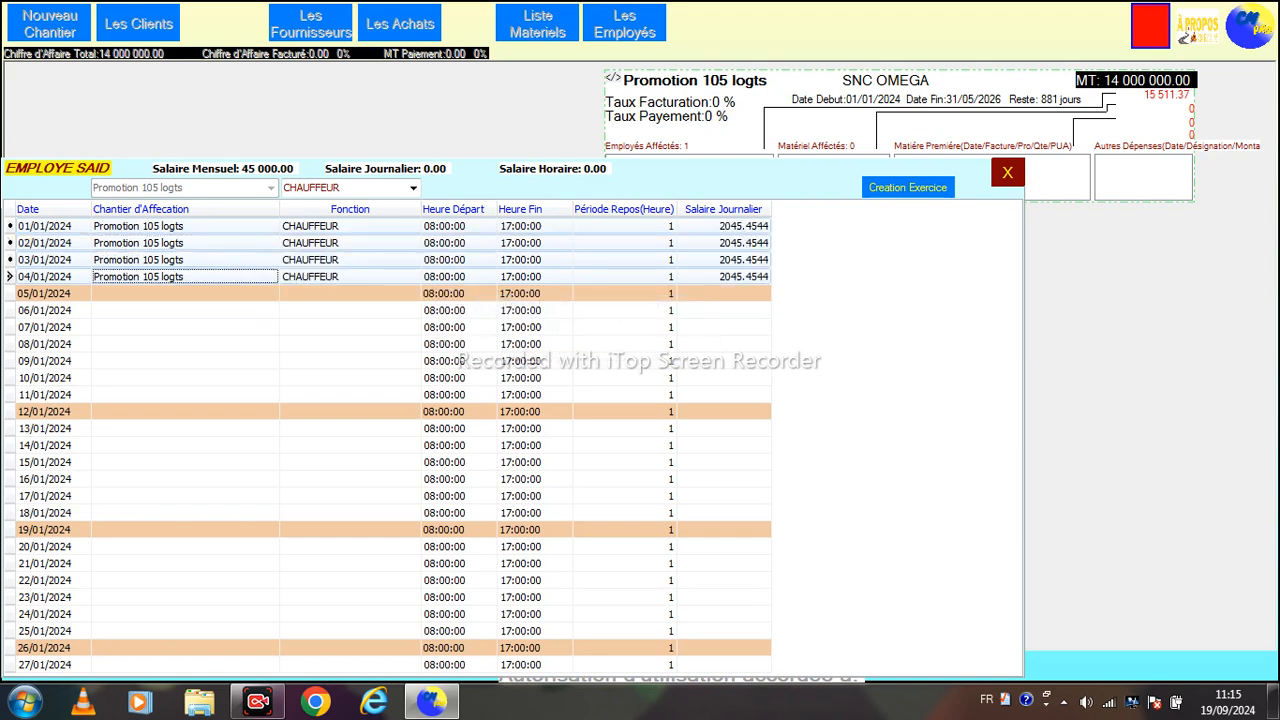
Assign the 06/01/2024 to 11/01/2024 entries to the Promotion 105 logts site with the function CHAUFFEUR
{"action": "left_click_drag", "start_coordinate": [185, 310], "coordinate": [185, 395]}
{"action": "right_click", "coordinate": [207, 318]}
{"action": "left_click", "coordinate": [270, 327]}
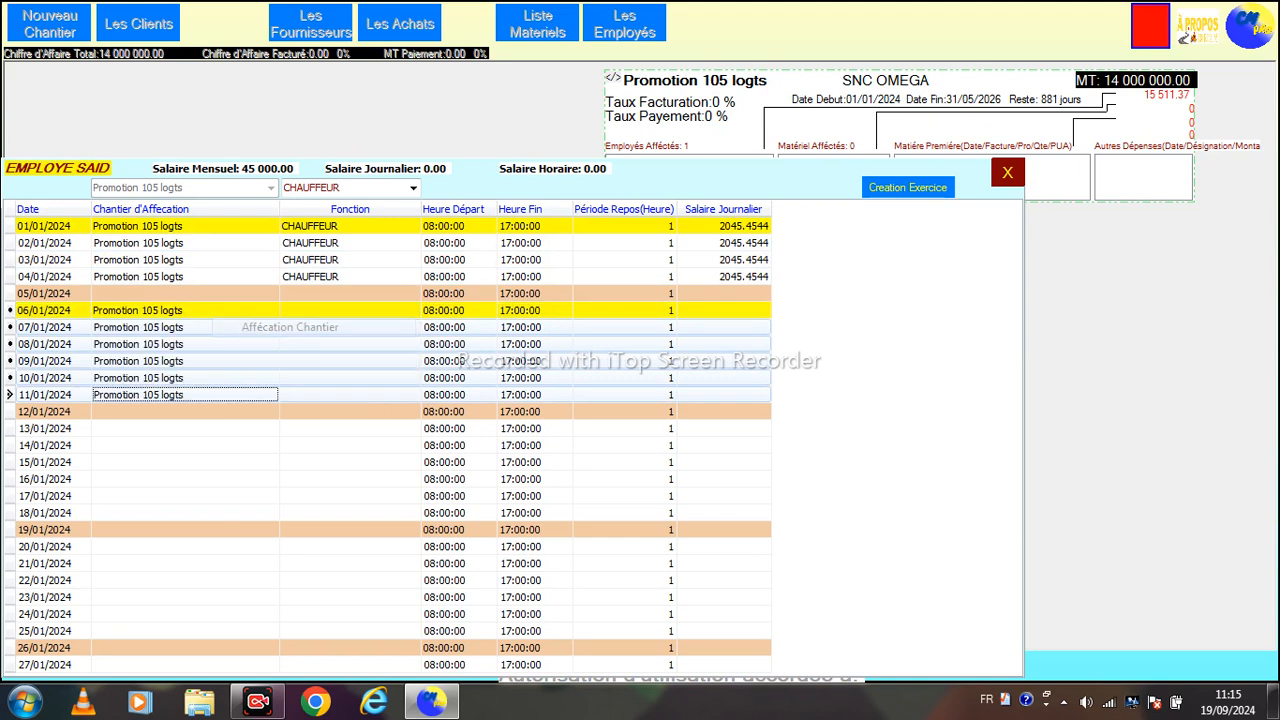
{"action": "right_click", "coordinate": [212, 326]}
{"action": "left_click", "coordinate": [294, 357]}
Calculate the daily salary of the driver's 06/01/2024 to 11/01/2024 entries by applying the monthly salary
{"action": "right_click", "coordinate": [256, 344]}
{"action": "mouse_move", "coordinate": [350, 399]}
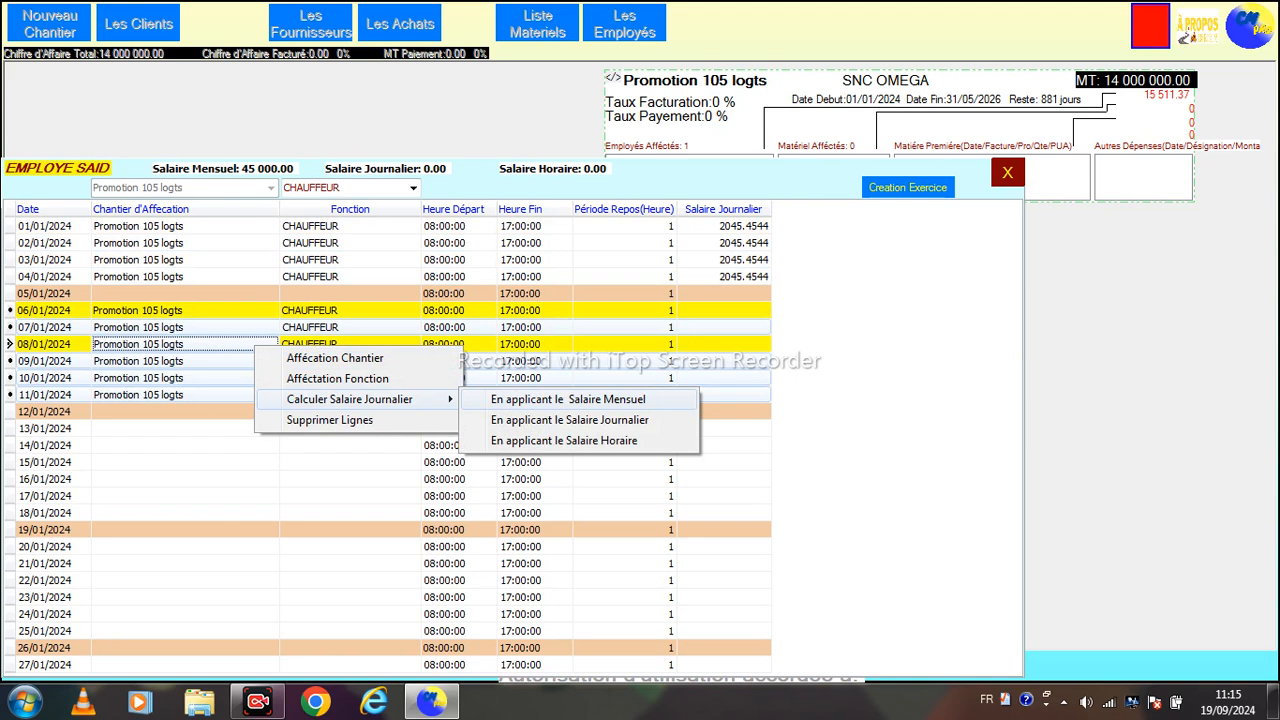
{"action": "left_click", "coordinate": [568, 399]}
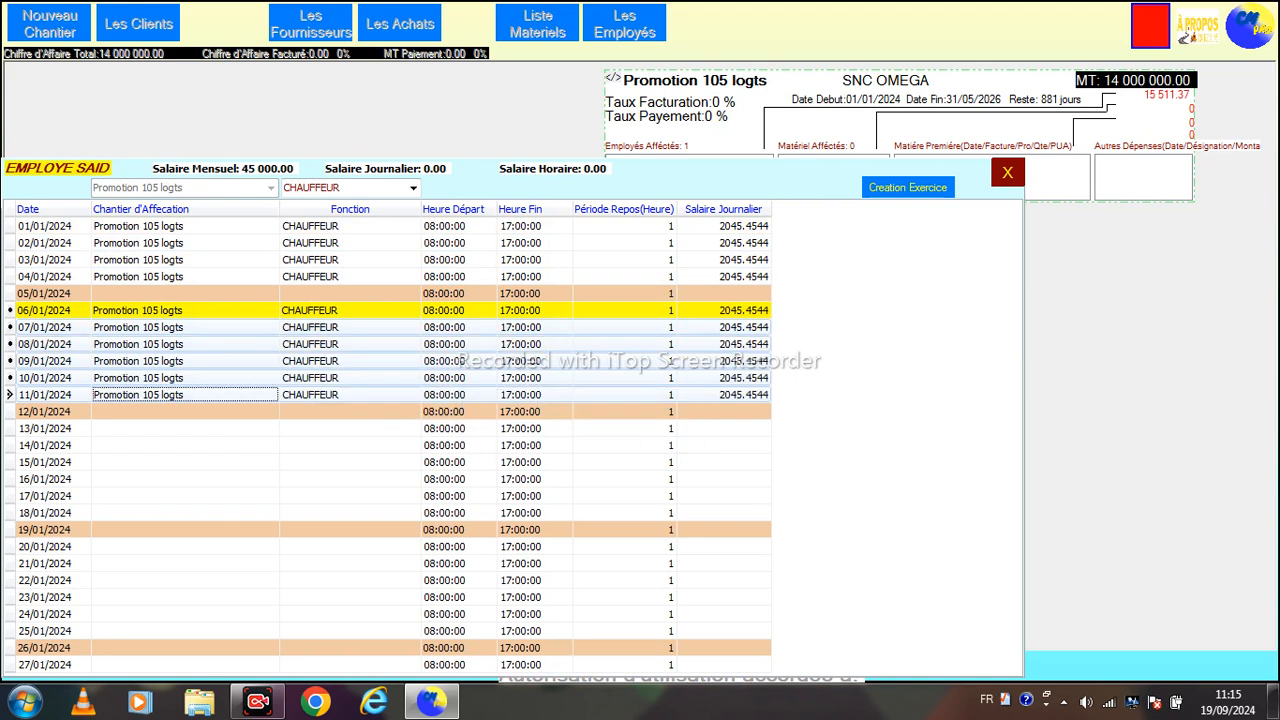
Change the end time of the driver's 09/01/2024 entry and recalculate its daily salary by applying the monthly salary
{"action": "left_click", "coordinate": [458, 361]}
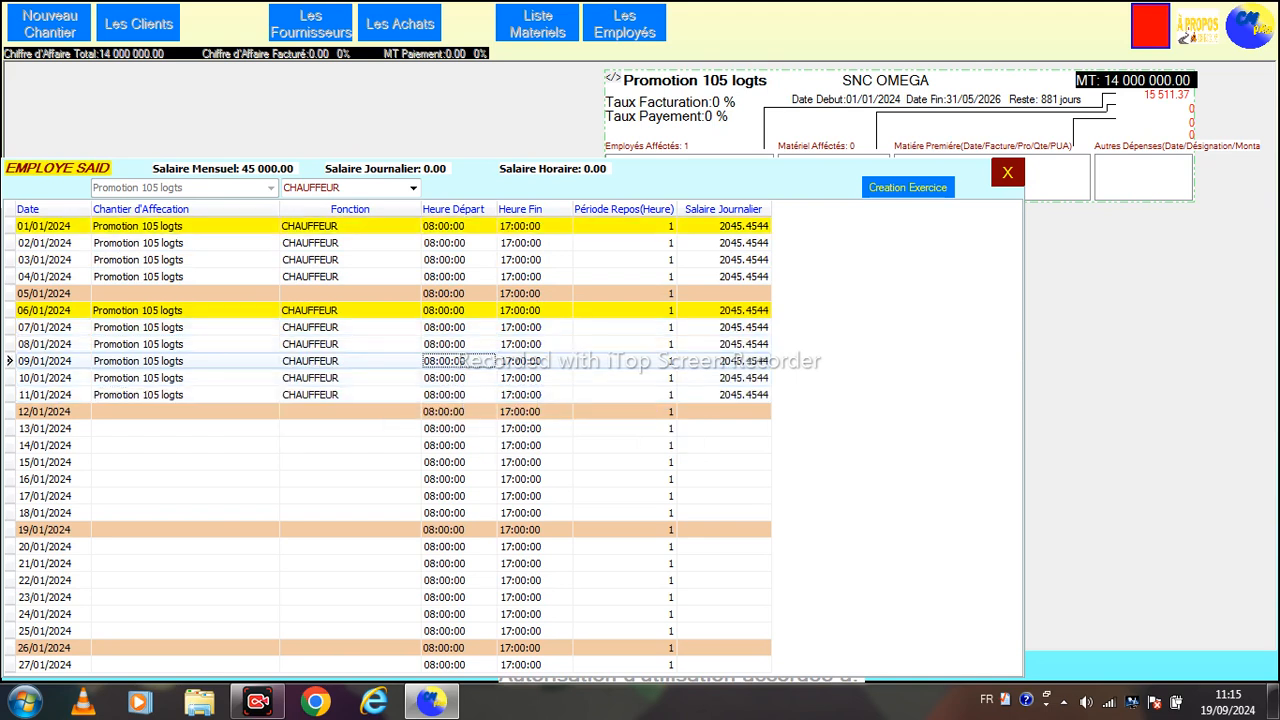
{"action": "left_click", "coordinate": [534, 361]}
{"action": "left_click", "coordinate": [534, 361]}
{"action": "left_click", "coordinate": [505, 360]}
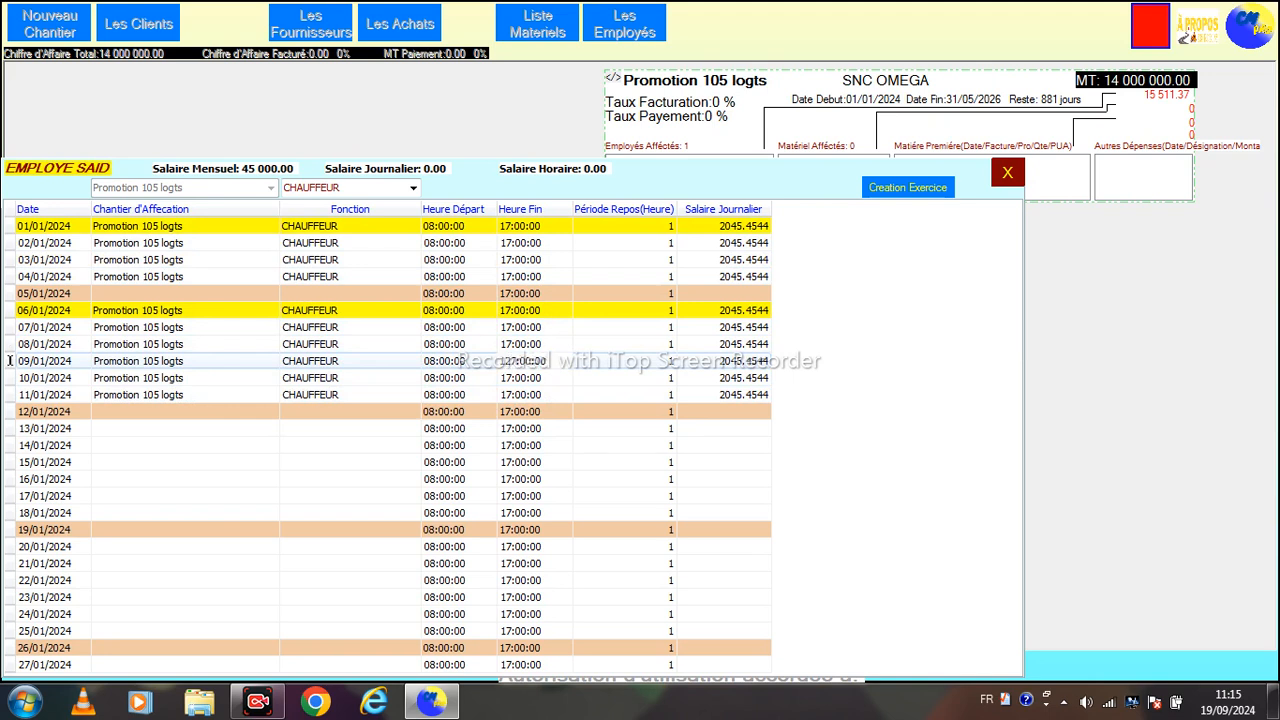
{"action": "key", "text": "BackSpace"}
{"action": "key", "text": "Up"}
{"action": "key", "text": "Down"}
{"action": "left_click", "coordinate": [458, 361]}
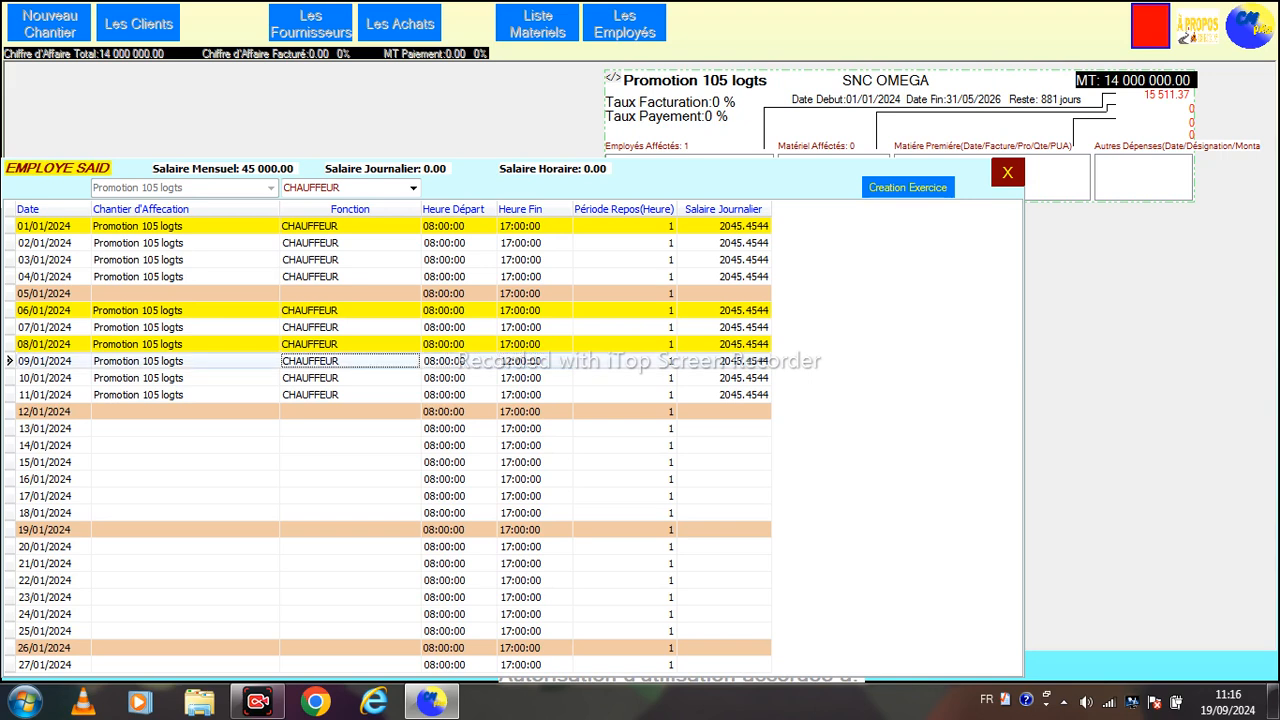
{"action": "right_click", "coordinate": [376, 358]}
{"action": "mouse_move", "coordinate": [470, 411]}
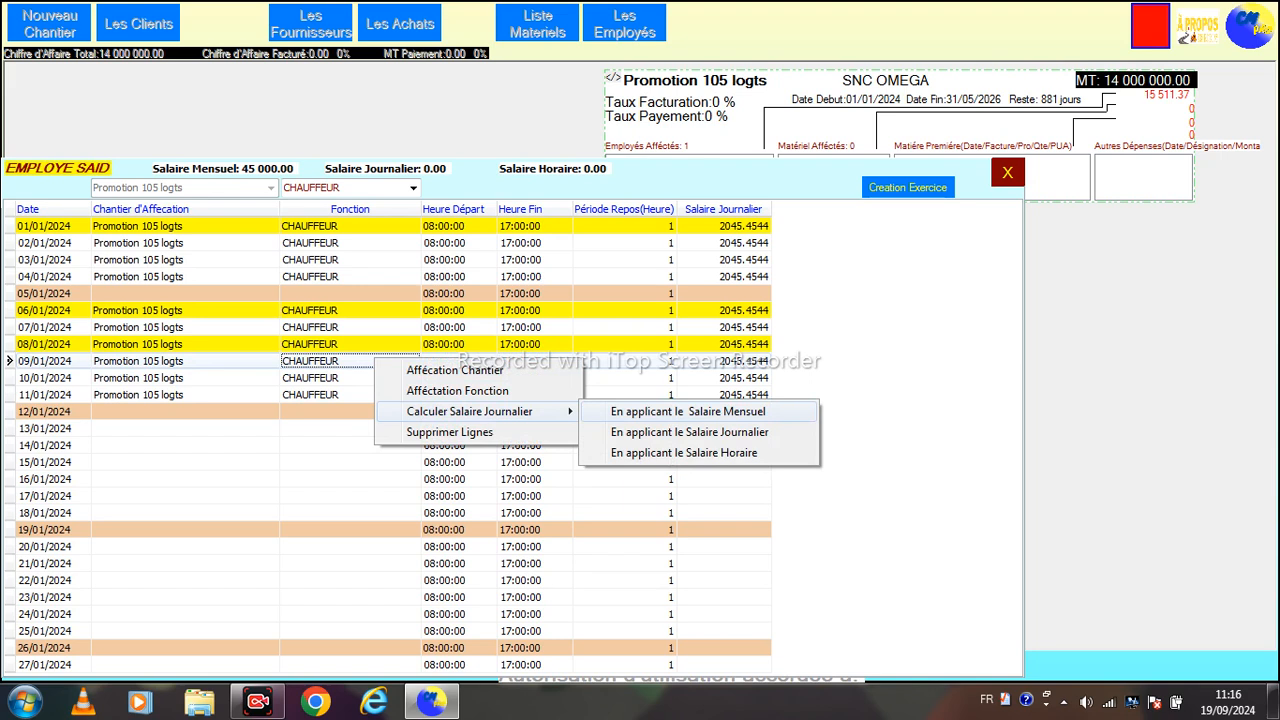
{"action": "left_click", "coordinate": [688, 411]}
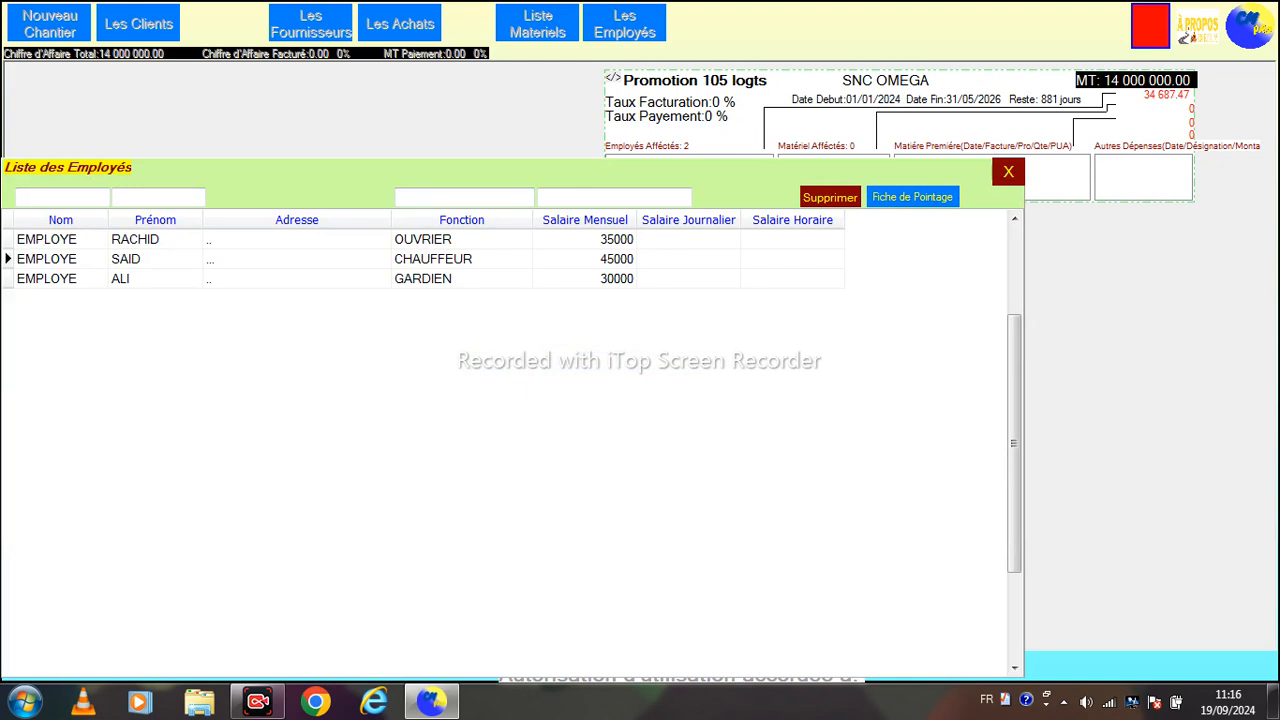
Close the employee list and open the equipment list from the Promotion 105 logts site card
{"action": "left_click", "coordinate": [60, 279]}
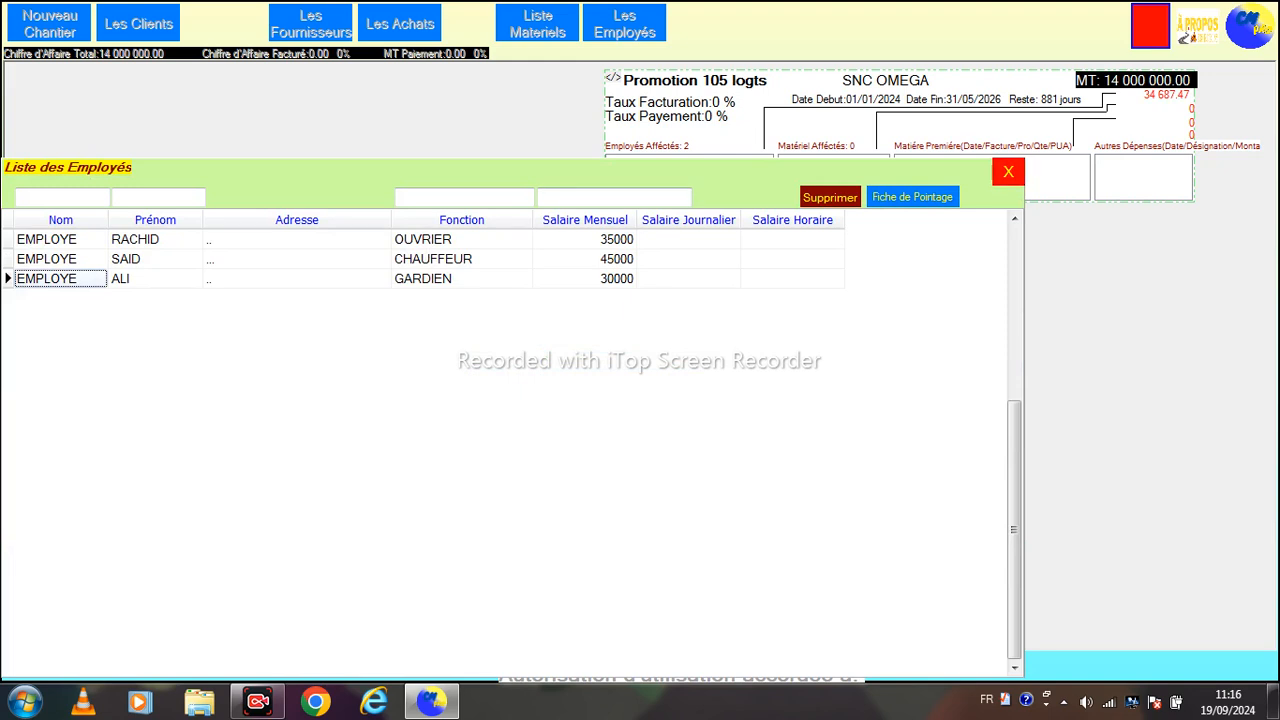
{"action": "left_click", "coordinate": [1008, 172]}
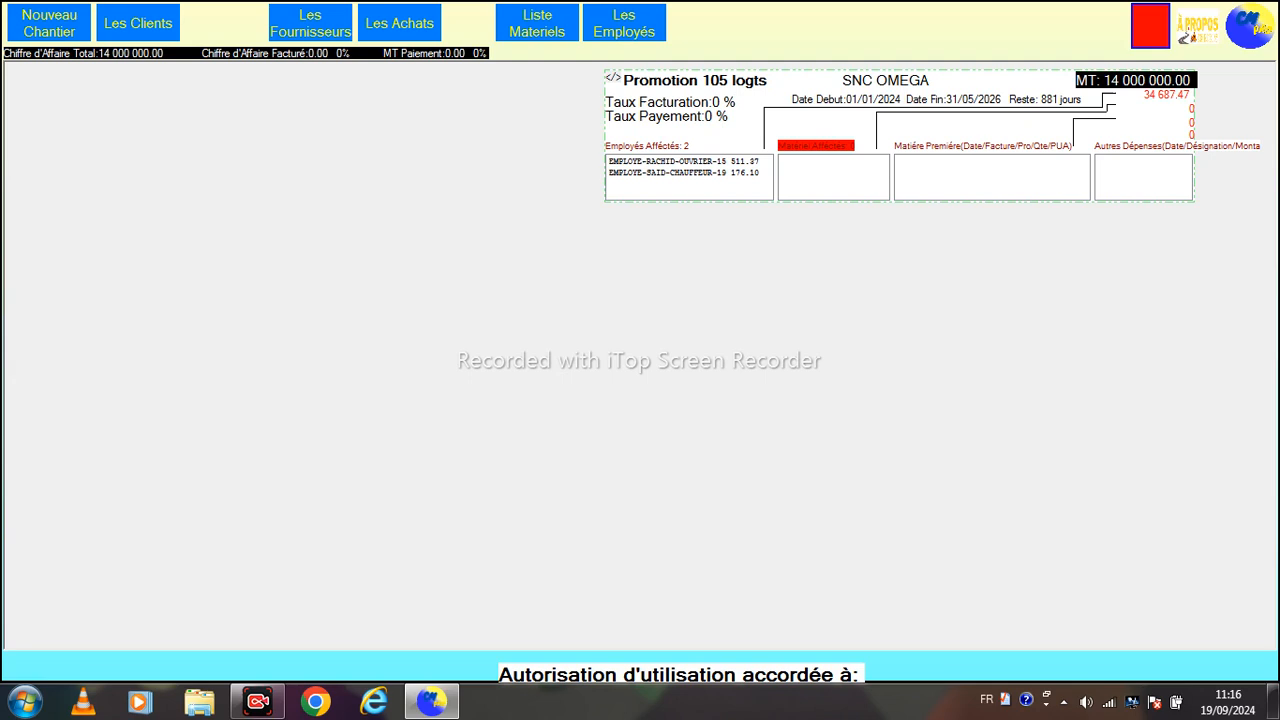
{"action": "left_click", "coordinate": [816, 146]}
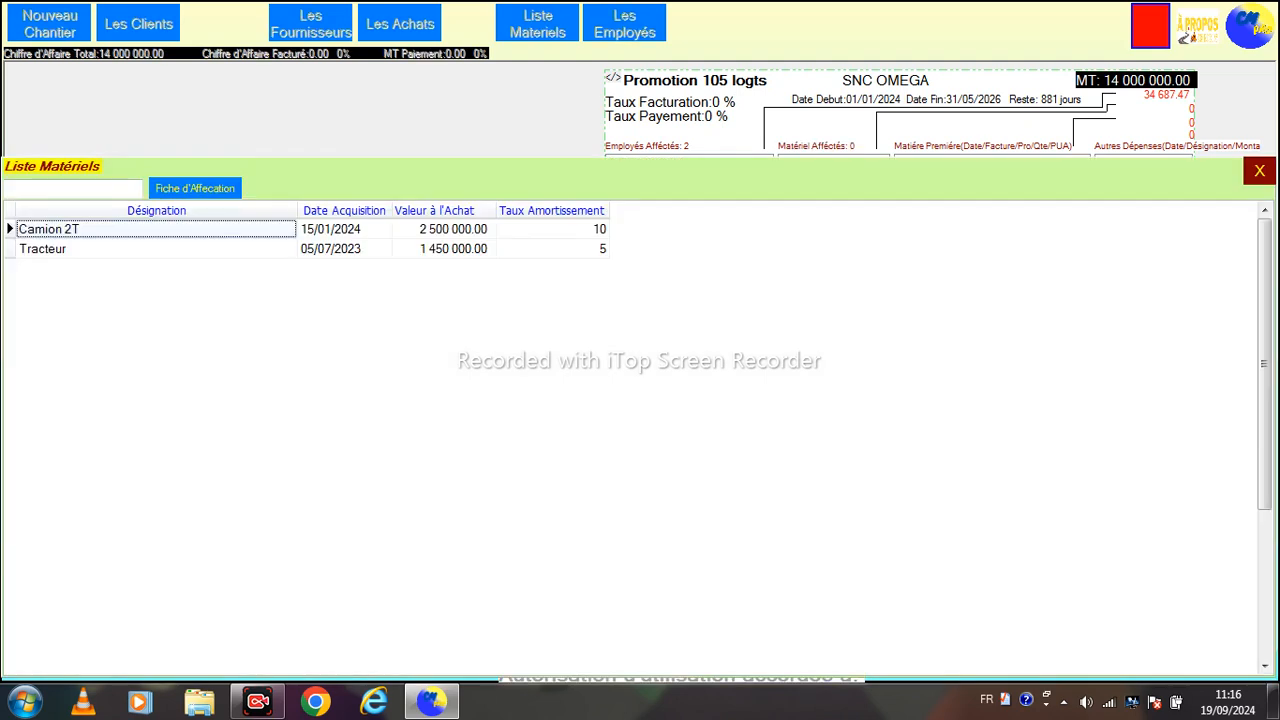
Look through the designations and depreciation rates of the Camion 2T and Tracteur, and select the Camion 2T
{"action": "left_click", "coordinate": [156, 249]}
{"action": "left_click", "coordinate": [156, 229]}
{"action": "left_click", "coordinate": [156, 249]}
{"action": "left_click", "coordinate": [156, 229]}
{"action": "left_click", "coordinate": [156, 249]}
{"action": "left_click", "coordinate": [156, 229]}
{"action": "left_click", "coordinate": [552, 249]}
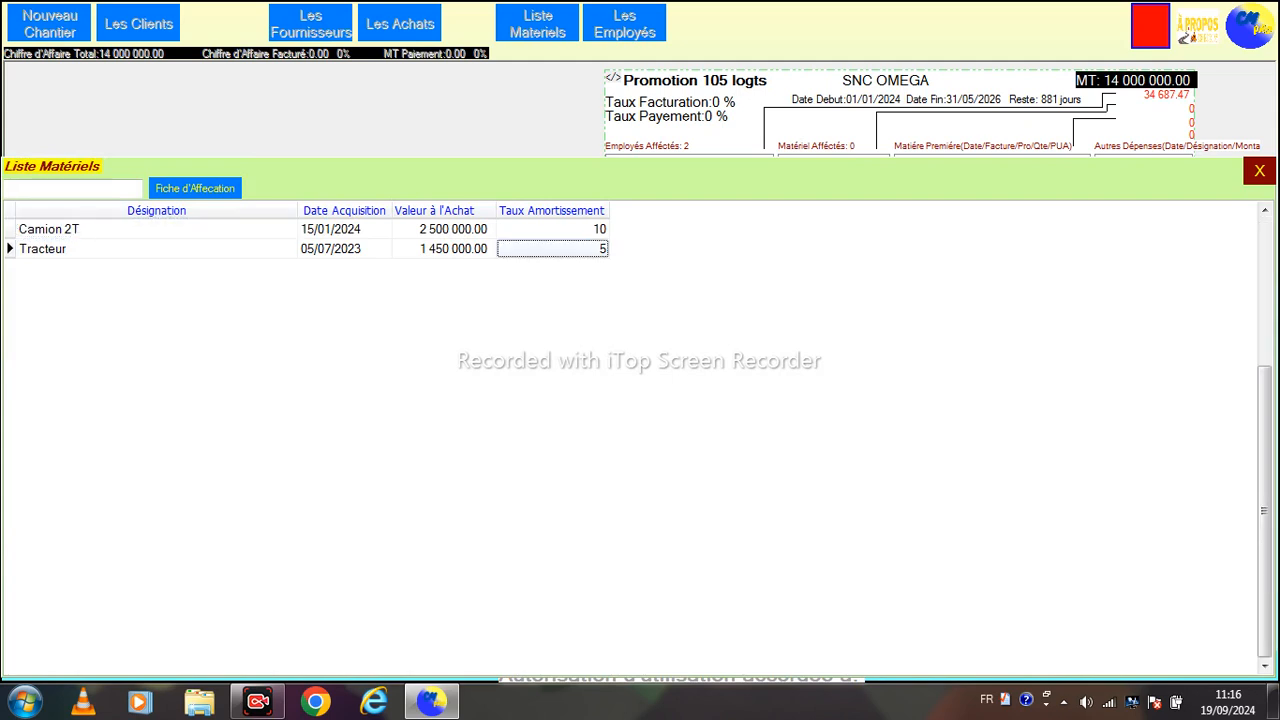
{"action": "left_click", "coordinate": [552, 229]}
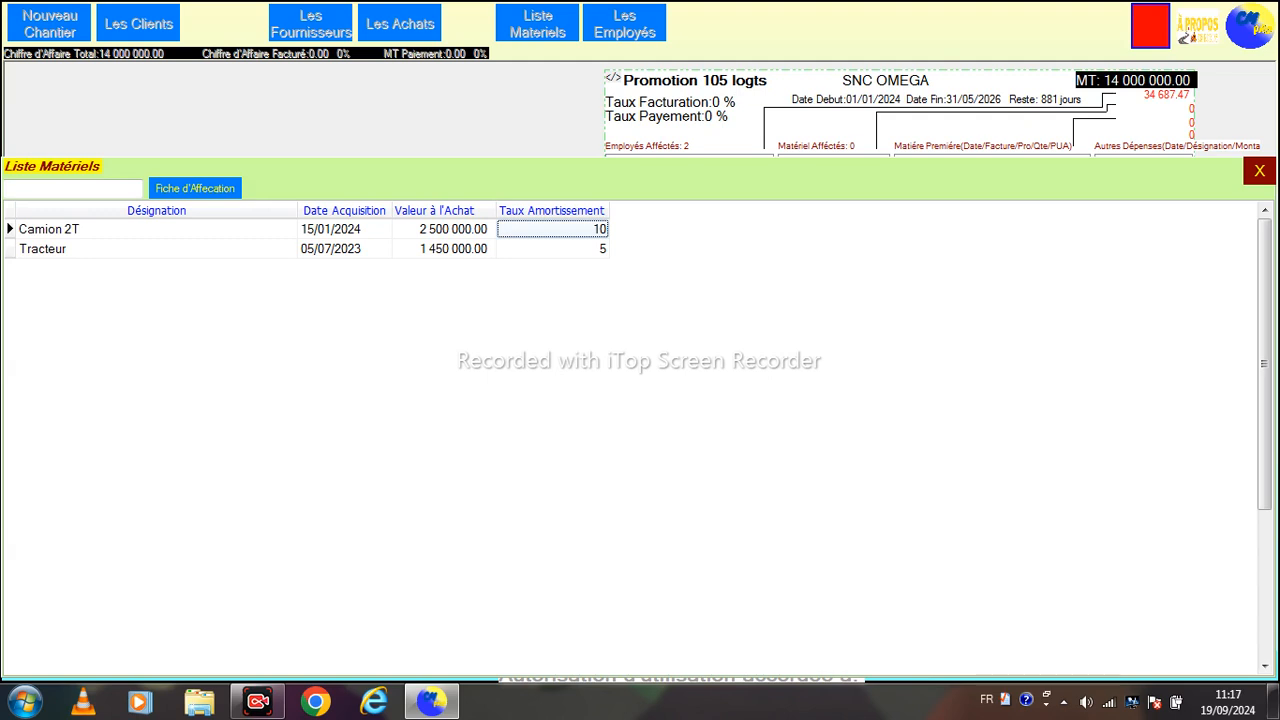
{"action": "double_click", "coordinate": [150, 229]}
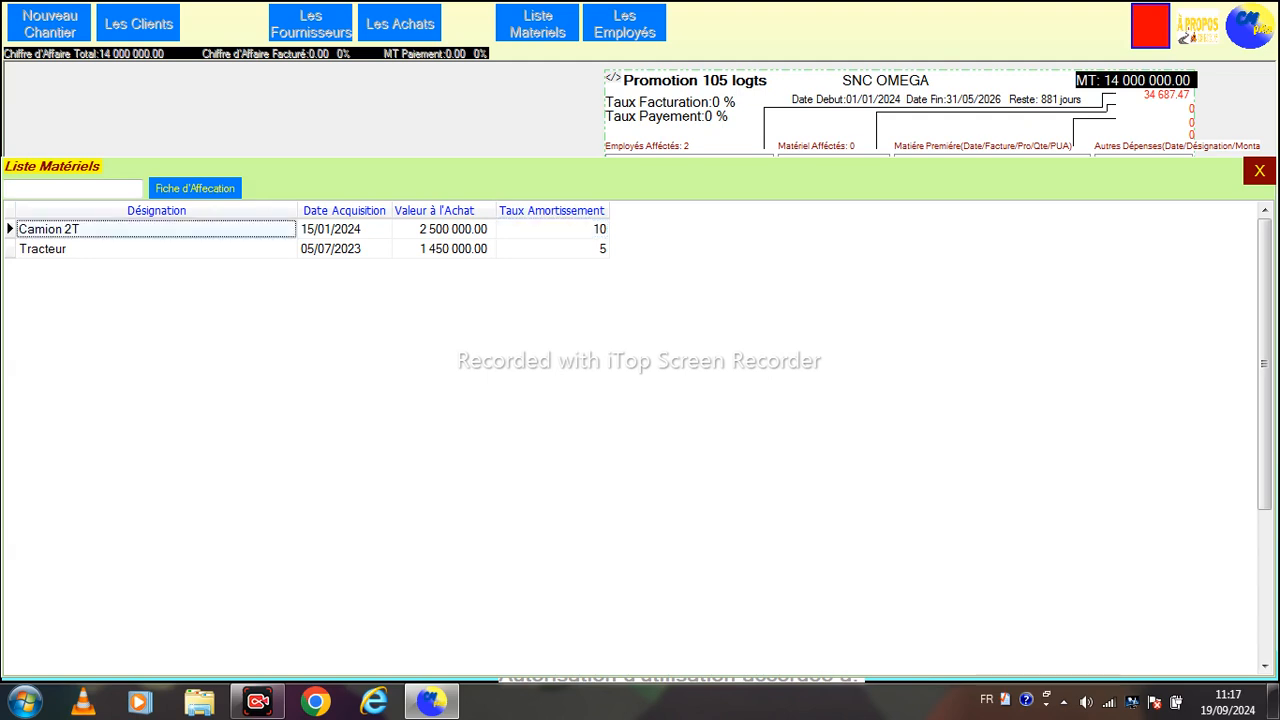
Assign the Camion 2T to Promotion 105 logts from 15/01/2024 to 09/02/2024, then close its assignment sheet
{"action": "left_click", "coordinate": [165, 227]}
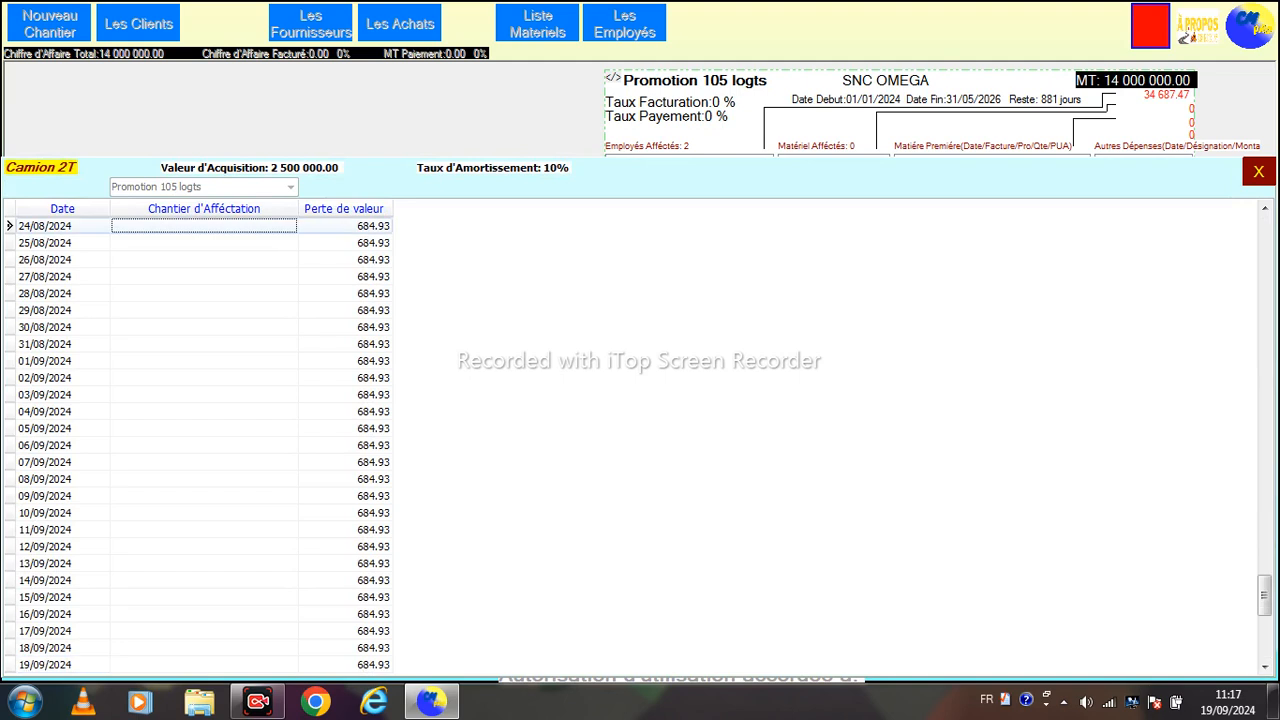
{"action": "key", "text": "Up"}
{"action": "key", "text": "Page_Up"}
{"action": "key", "text": "Page_Up"}
{"action": "key", "text": "Page_Up"}
{"action": "key", "text": "Page_Up"}
{"action": "key", "text": "Page_Up"}
{"action": "key", "text": "Page_Up"}
{"action": "key", "text": "Page_Up"}
{"action": "key", "text": "Page_Up"}
{"action": "key", "text": "Page_Up"}
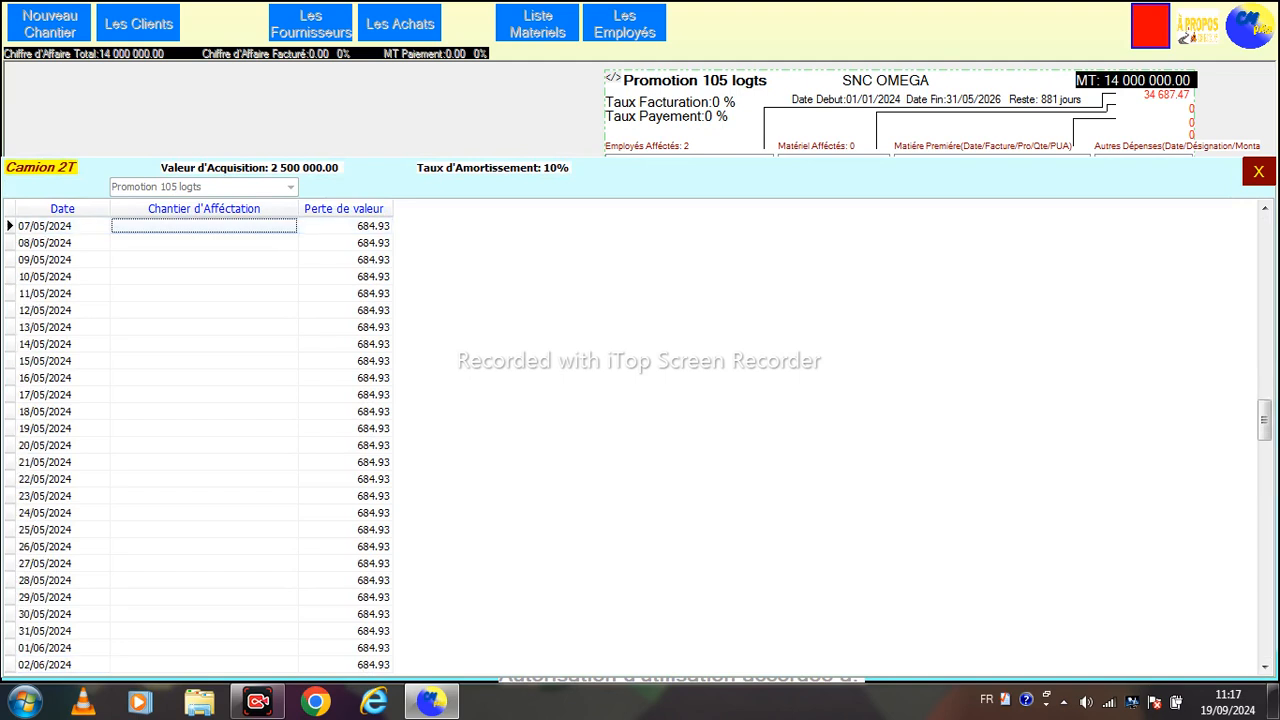
{"action": "key", "text": "Down"}
{"action": "key", "text": "Down"}
{"action": "key", "text": "Down"}
{"action": "key", "text": "Down"}
{"action": "key", "text": "Down"}
{"action": "key", "text": "Down"}
{"action": "key", "text": "Down"}
{"action": "key", "text": "Down"}
{"action": "key", "text": "Down"}
{"action": "key", "text": "Down"}
{"action": "key", "text": "Down"}
{"action": "key", "text": "Down"}
{"action": "key", "text": "Down"}
{"action": "key", "text": "Down"}
{"action": "key", "text": "Down"}
{"action": "key", "text": "Down"}
{"action": "key", "text": "Down"}
{"action": "key", "text": "Down"}
{"action": "key", "text": "Down"}
{"action": "key", "text": "Down"}
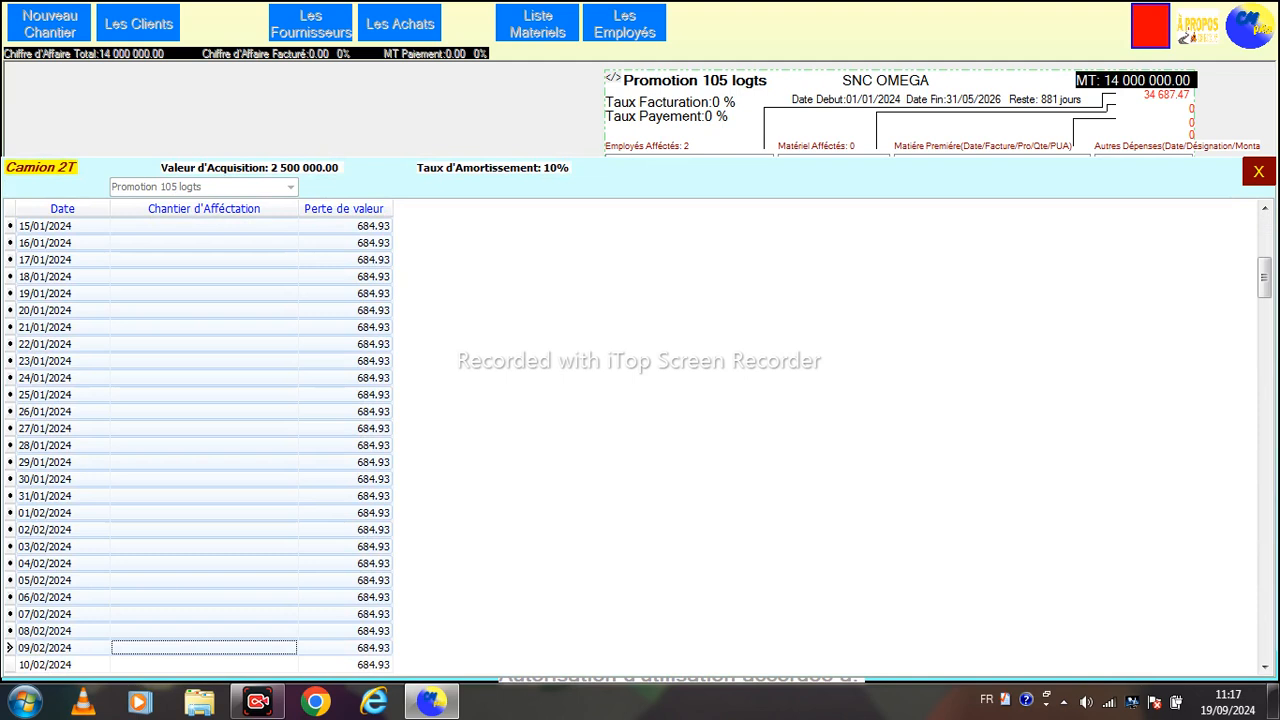
{"action": "right_click", "coordinate": [165, 229]}
{"action": "left_click", "coordinate": [240, 244]}
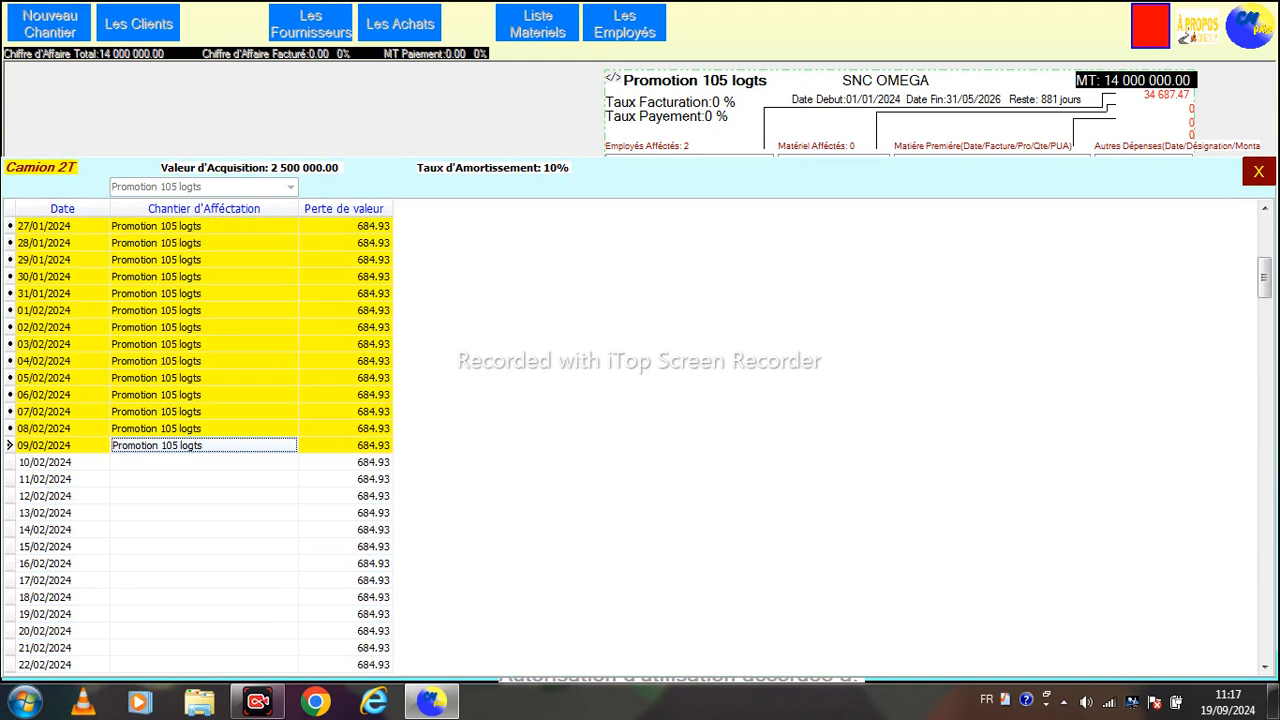
{"action": "left_click", "coordinate": [1259, 171]}
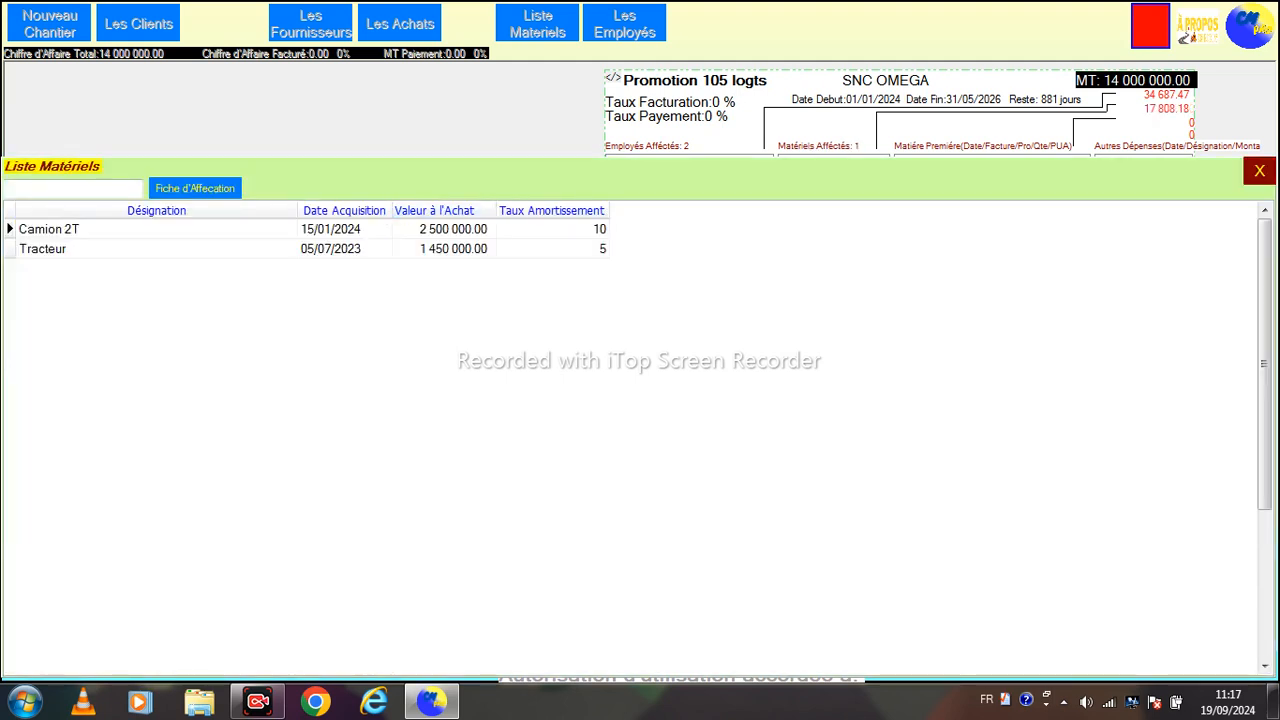
Open the Tracteur's assignment sheet and go to its first date, 05/07/2023
{"action": "left_click", "coordinate": [130, 249]}
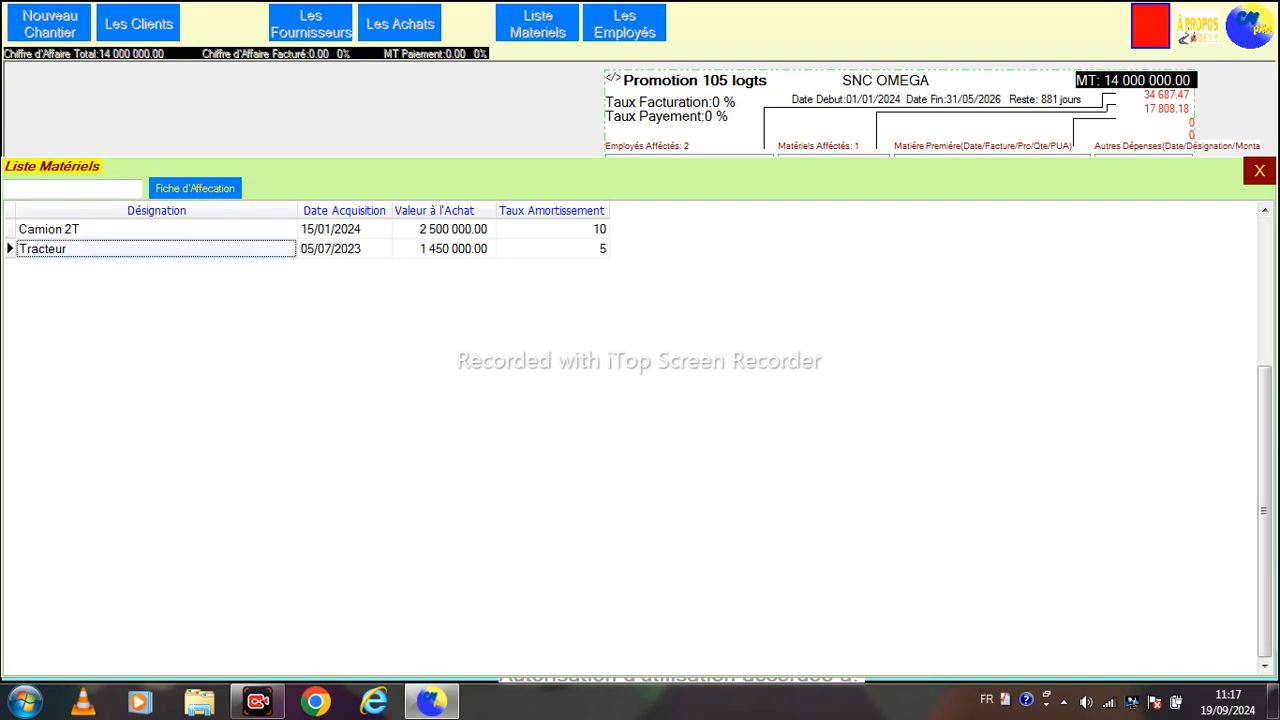
{"action": "double_click", "coordinate": [130, 249]}
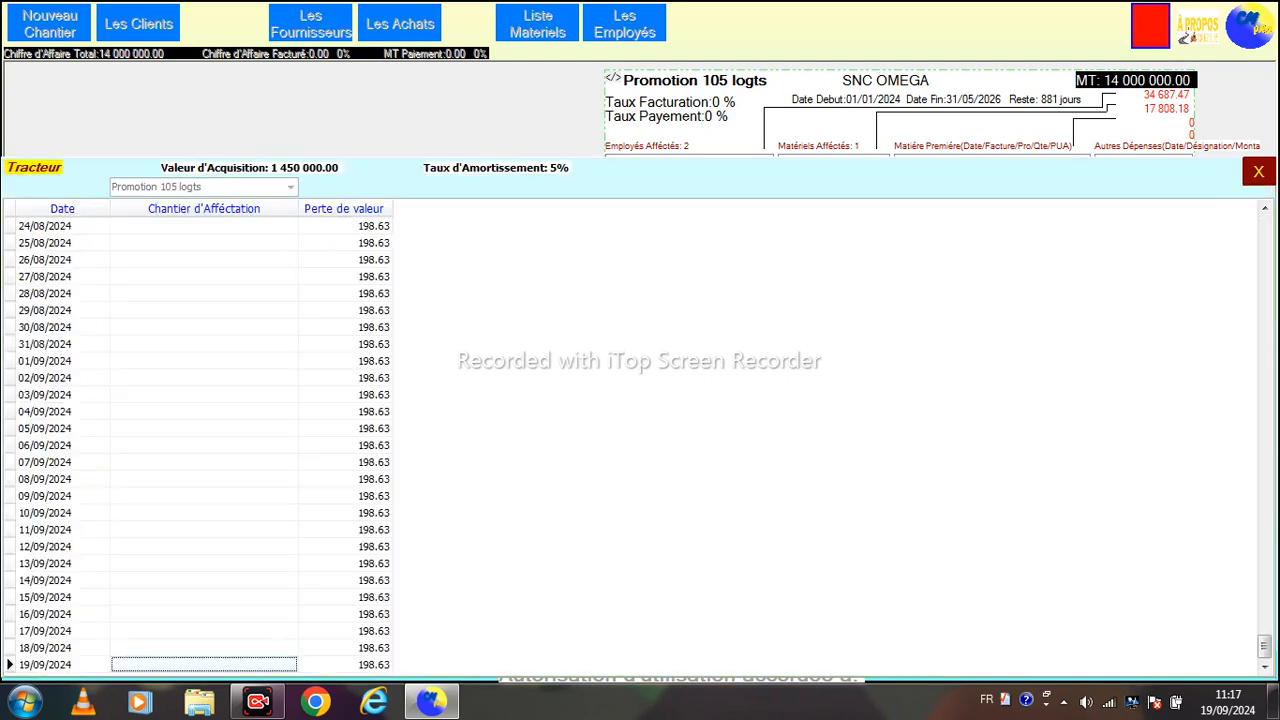
{"action": "left_click", "coordinate": [215, 513]}
{"action": "key", "text": "ctrl+Home"}
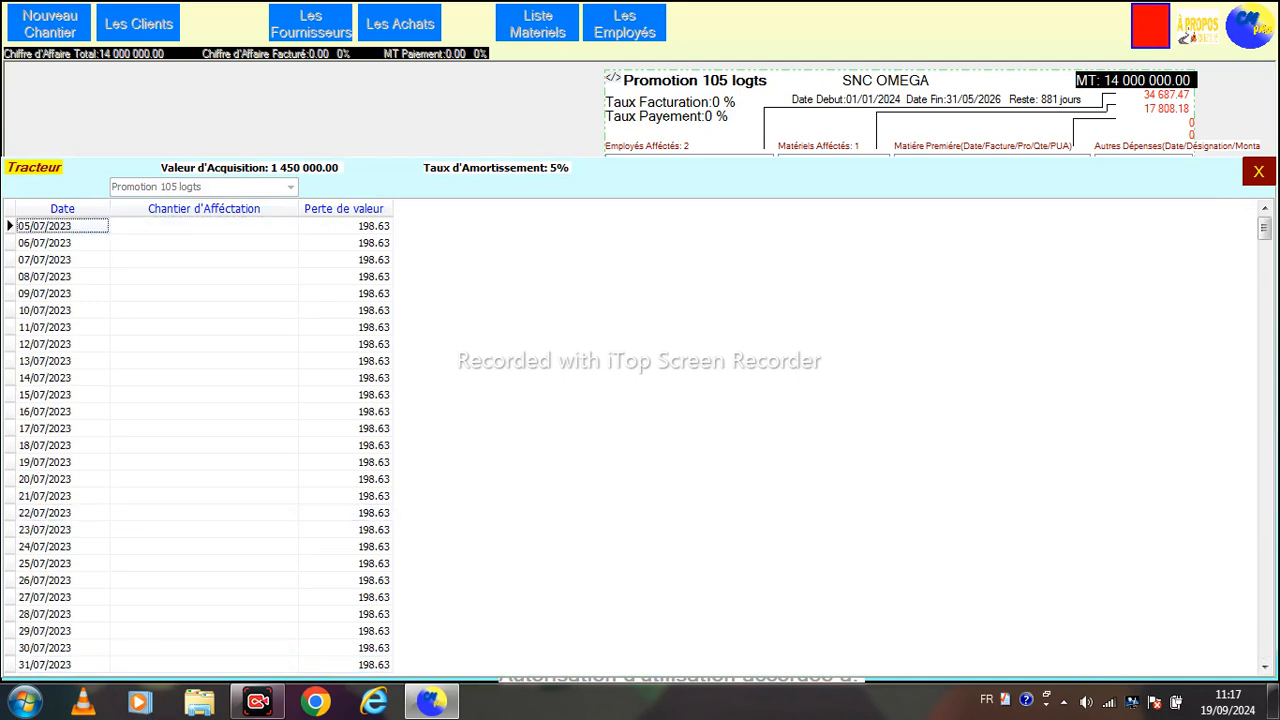
Try to assign the Tracteur's 05/07/2023 to 12/07/2023 entries to Promotion 105 logts
{"action": "key", "text": "shift+Down"}
{"action": "key", "text": "shift+Down"}
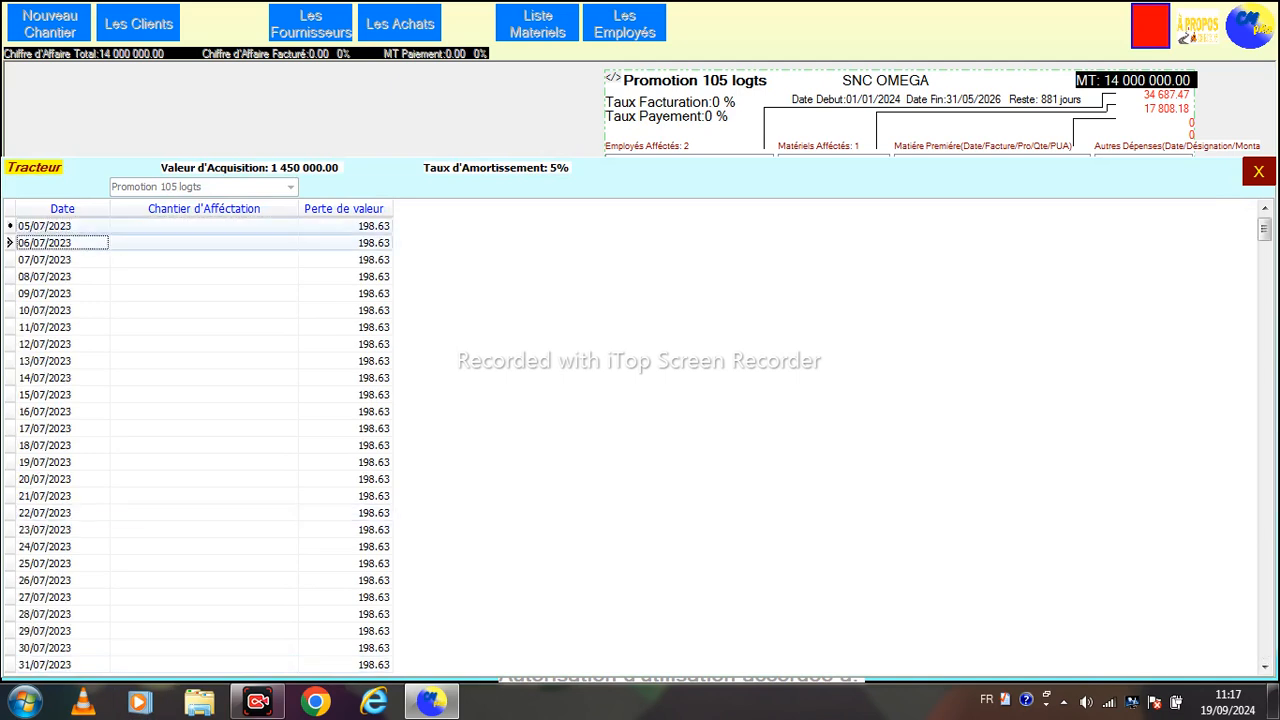
{"action": "key", "text": "shift+Down"}
{"action": "key", "text": "shift+Down"}
{"action": "key", "text": "shift+Down"}
{"action": "key", "text": "shift+Down"}
{"action": "key", "text": "shift+Down"}
{"action": "right_click", "coordinate": [172, 312]}
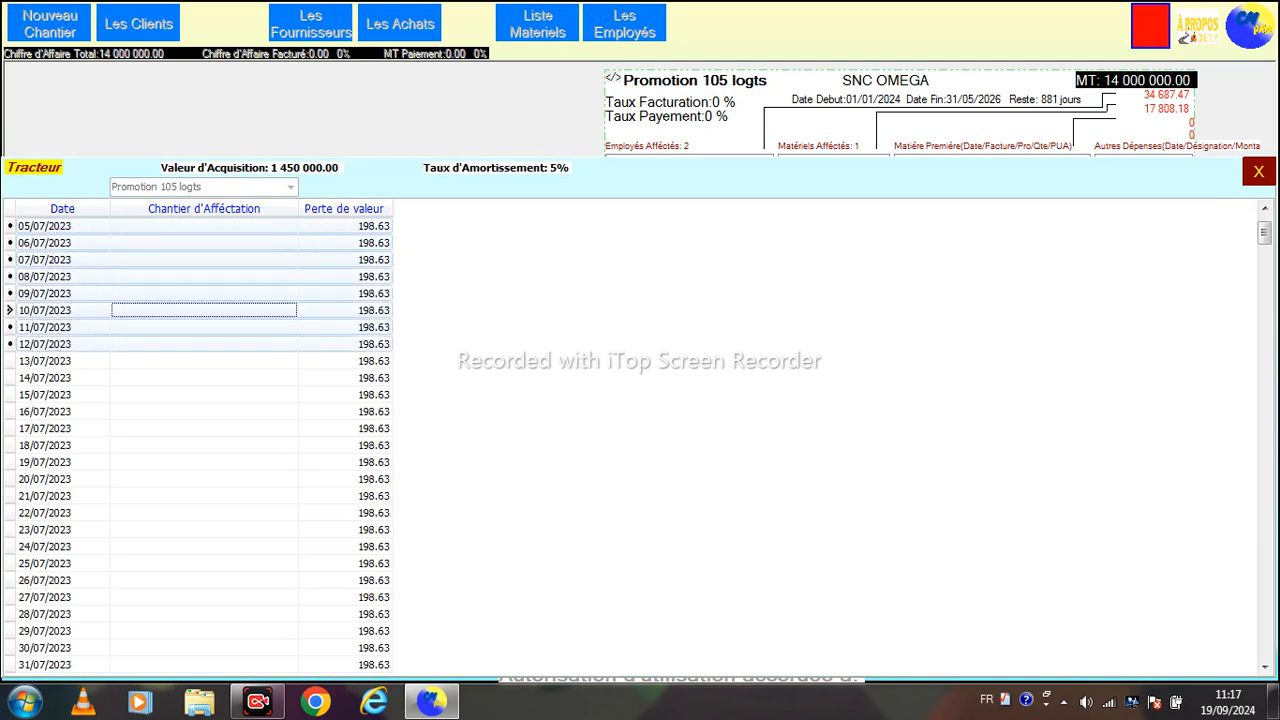
{"action": "left_click", "coordinate": [250, 324]}
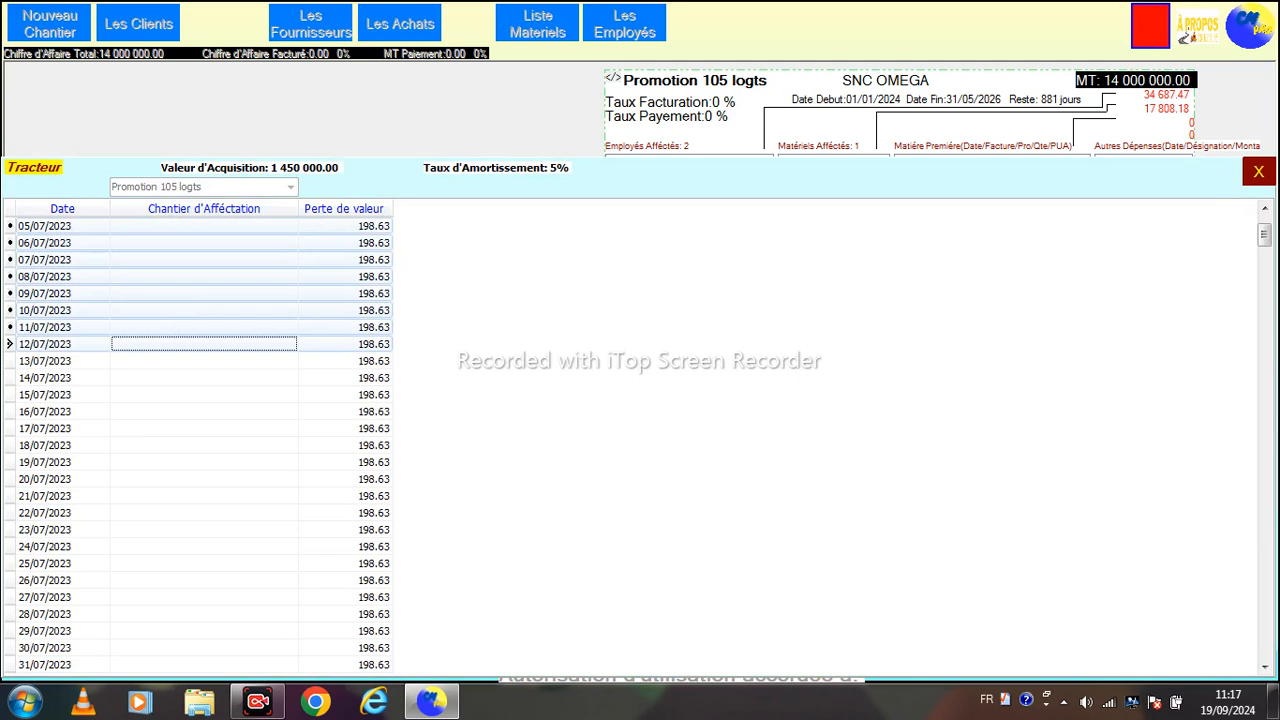
{"action": "left_click", "coordinate": [204, 462]}
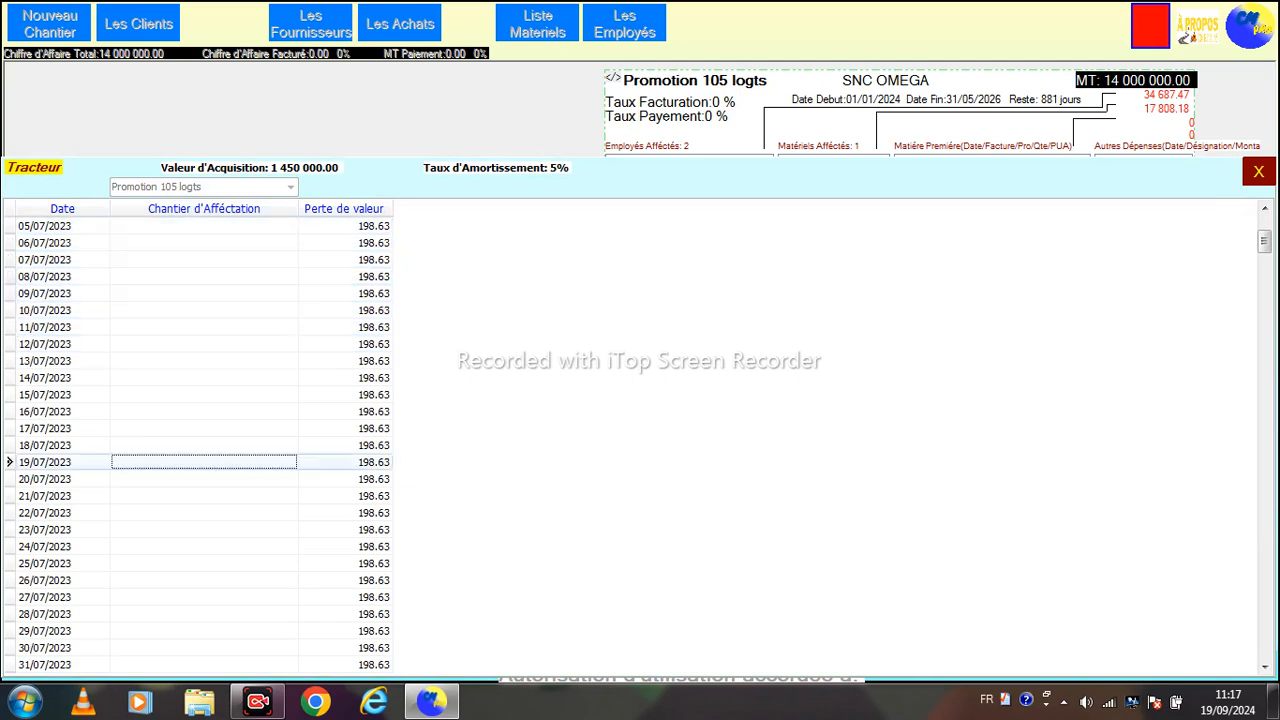
Assign the Tracteur to Promotion 105 logts for the dates 01/01/2024 to 11/01/2024
{"action": "key", "text": "Page_Down"}
{"action": "key", "text": "Page_Down"}
{"action": "key", "text": "Page_Down"}
{"action": "key", "text": "Page_Down"}
{"action": "key", "text": "Page_Down"}
{"action": "key", "text": "Page_Down"}
{"action": "key", "text": "Page_Down"}
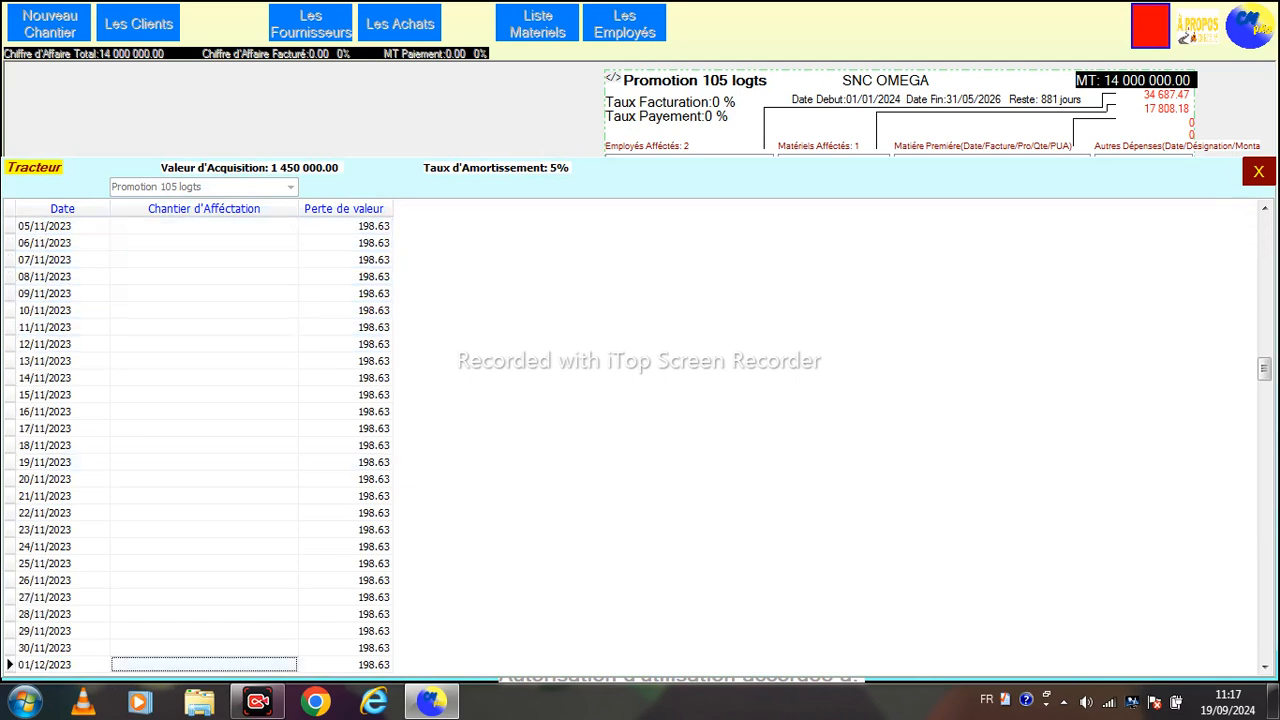
{"action": "key", "text": "Page_Up"}
{"action": "key", "text": "Page_Up"}
{"action": "key", "text": "Page_Up"}
{"action": "key", "text": "Page_Up"}
{"action": "key", "text": "Page_Up"}
{"action": "key", "text": "Page_Up"}
{"action": "key", "text": "Page_Up"}
{"action": "key", "text": "Page_Up"}
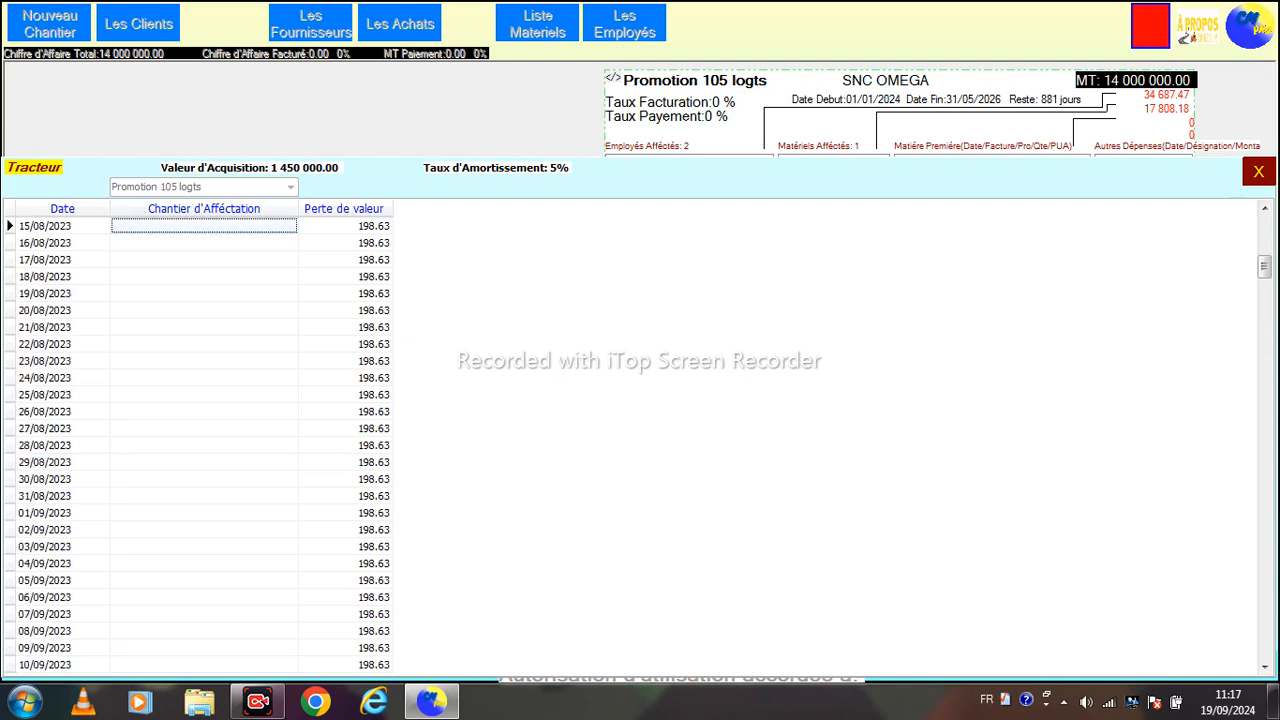
{"action": "key", "text": "Down"}
{"action": "key", "text": "Page_Down"}
{"action": "key", "text": "Page_Down"}
{"action": "key", "text": "Page_Down"}
{"action": "key", "text": "Page_Down"}
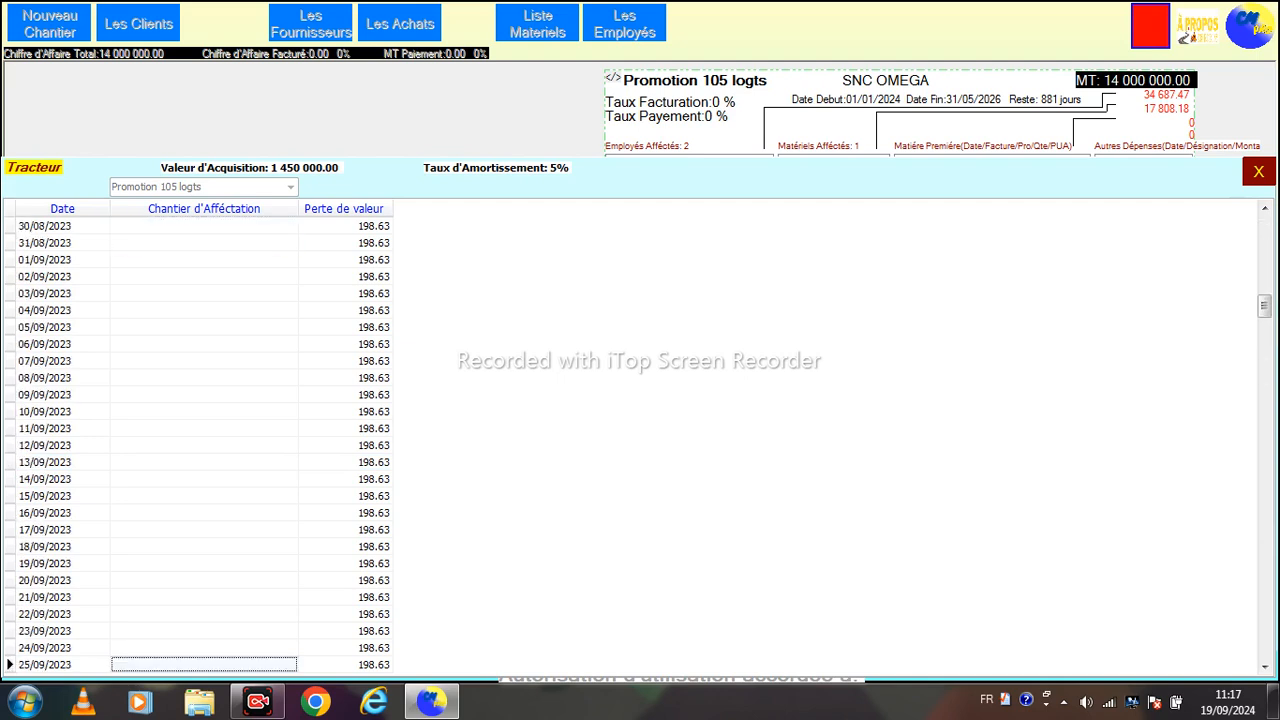
{"action": "key", "text": "Page_Down"}
{"action": "key", "text": "Page_Down"}
{"action": "key", "text": "Page_Down"}
{"action": "key", "text": "Up"}
{"action": "key", "text": "Up"}
{"action": "key", "text": "Up"}
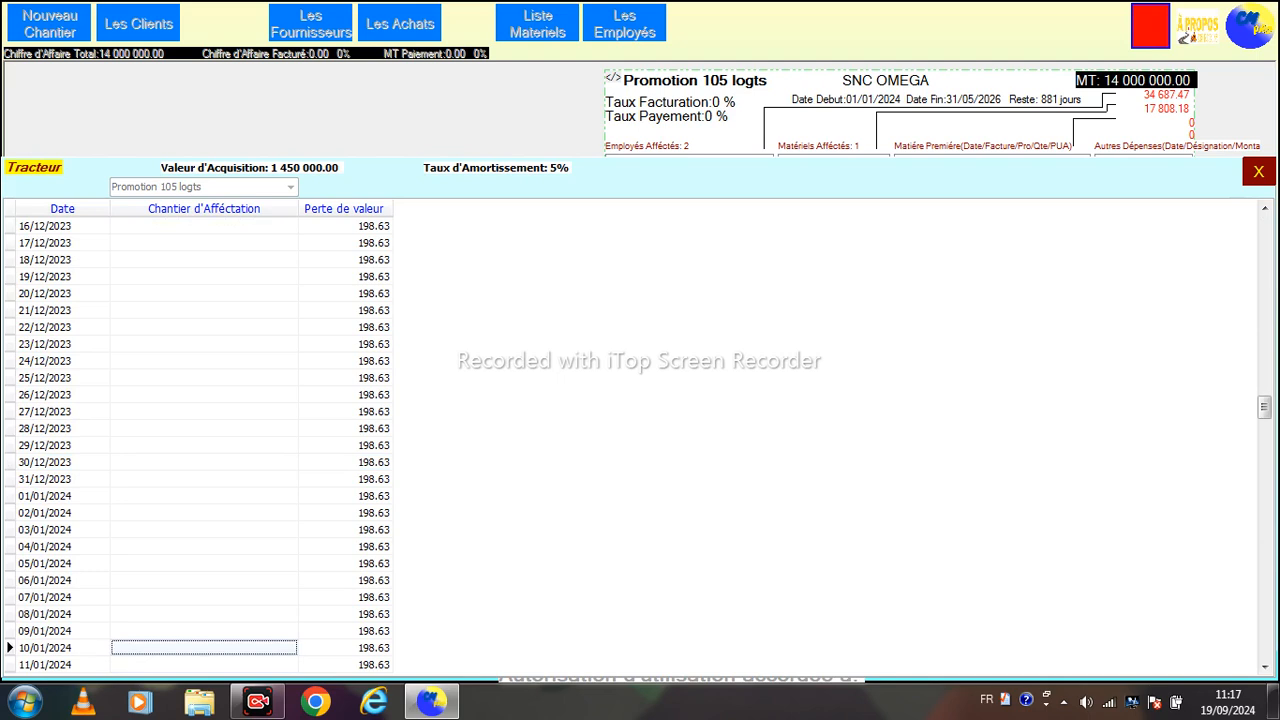
{"action": "key", "text": "Up"}
{"action": "key", "text": "Up"}
{"action": "key", "text": "Up"}
{"action": "key", "text": "Up"}
{"action": "key", "text": "Up"}
{"action": "key", "text": "Up"}
{"action": "key", "text": "Up"}
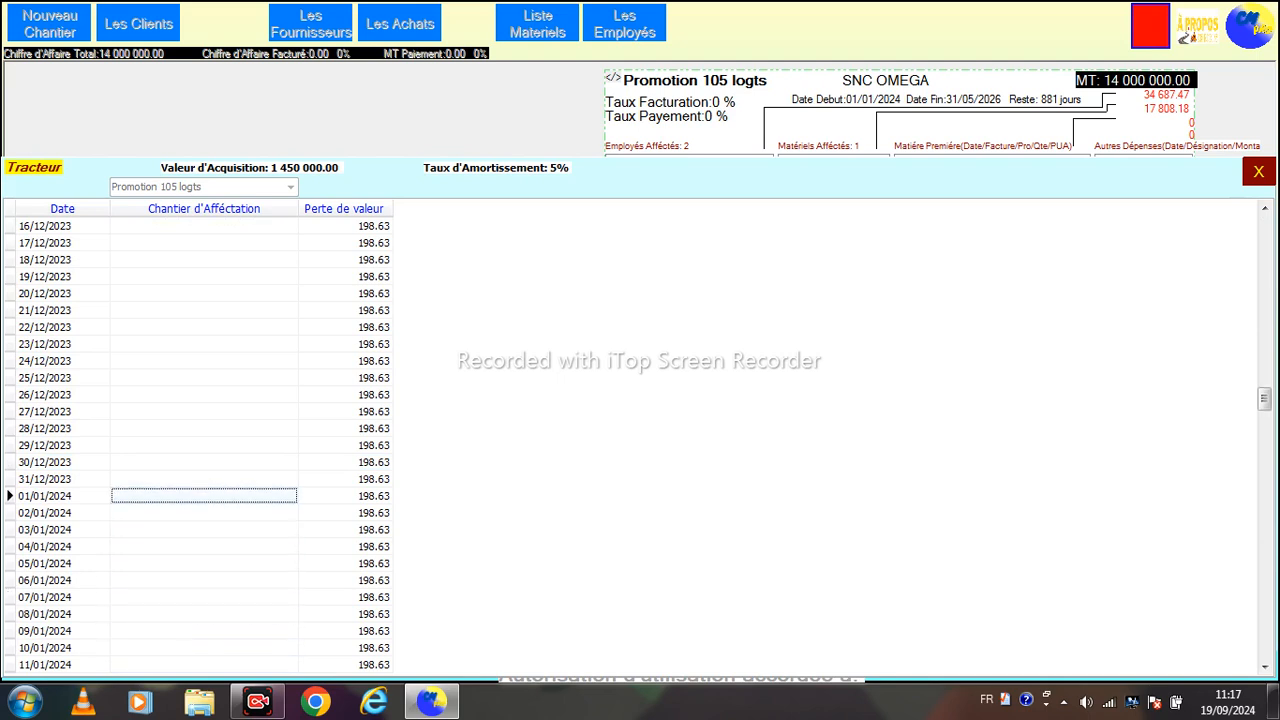
{"action": "key", "text": "shift+Down"}
{"action": "key", "text": "shift+Down"}
{"action": "key", "text": "shift+Down"}
{"action": "key", "text": "shift+Down"}
{"action": "key", "text": "shift+Down"}
{"action": "key", "text": "shift+Down"}
{"action": "key", "text": "shift+Down"}
{"action": "key", "text": "shift+Down"}
{"action": "key", "text": "shift+Down"}
{"action": "key", "text": "shift+Down"}
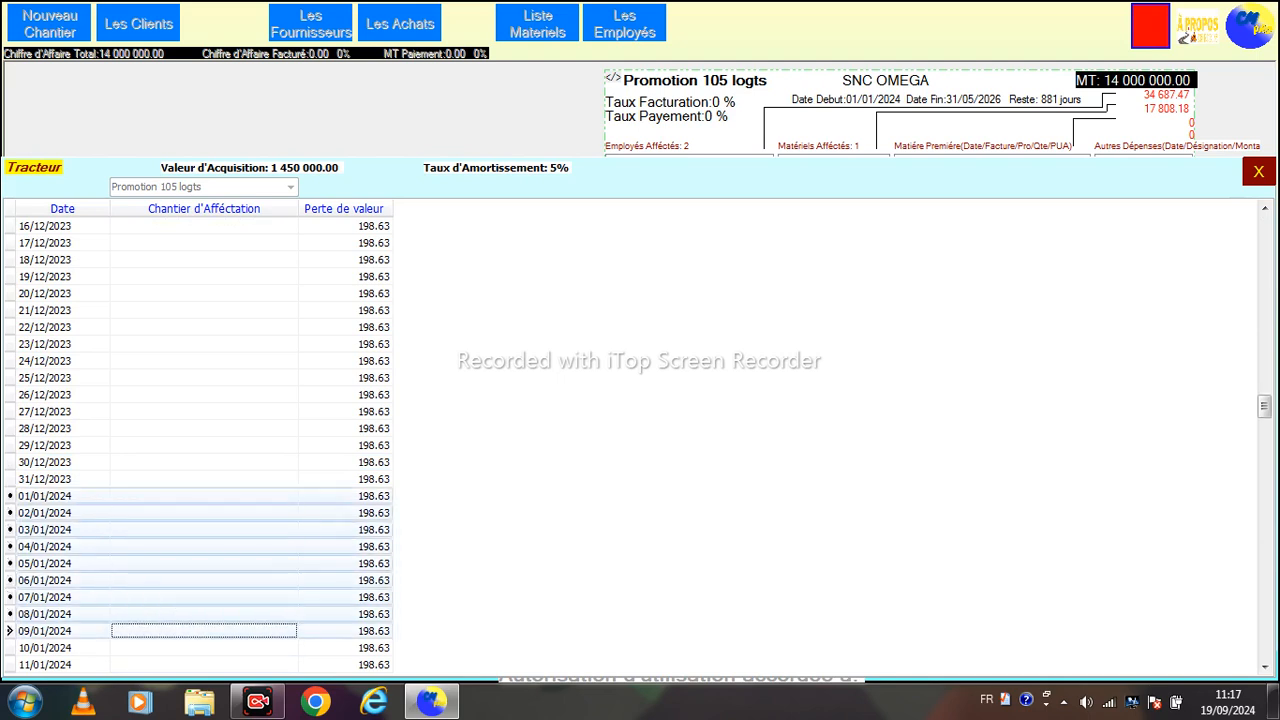
{"action": "right_click", "coordinate": [131, 502]}
{"action": "left_click", "coordinate": [210, 516]}
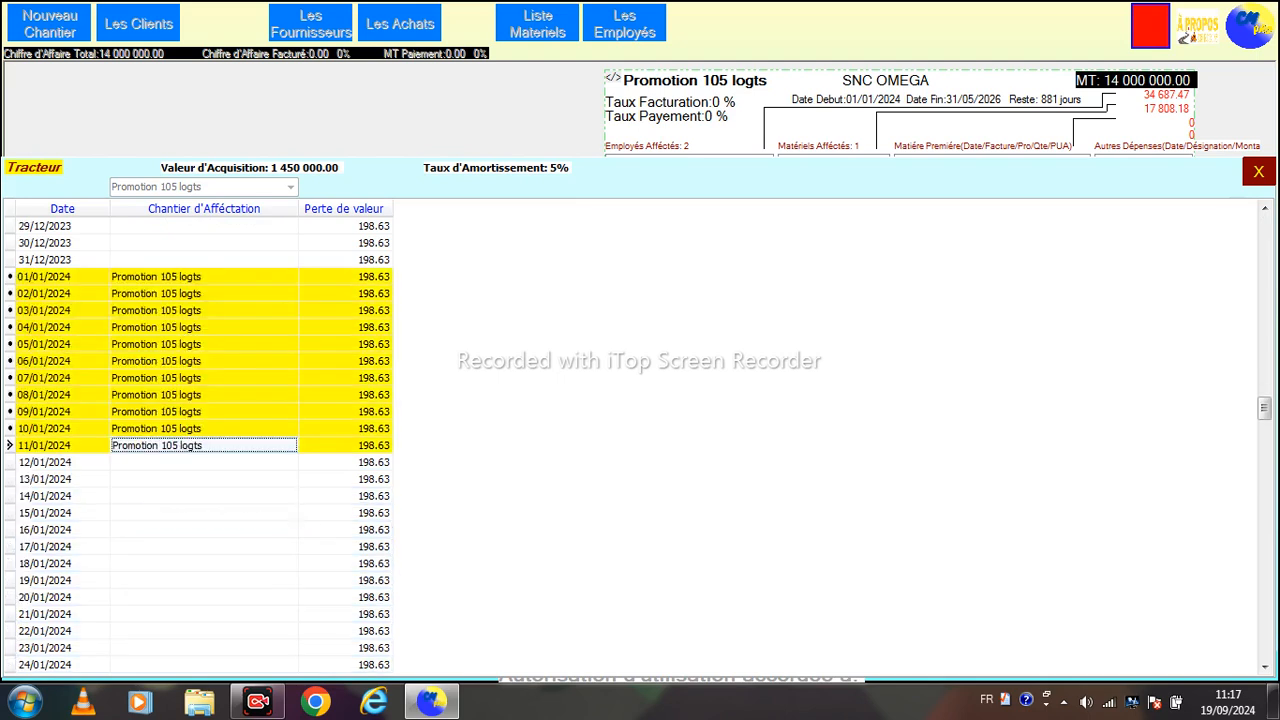
Close the Tracteur's assignment sheet and the equipment list to return to the site overview
{"action": "left_click", "coordinate": [204, 344]}
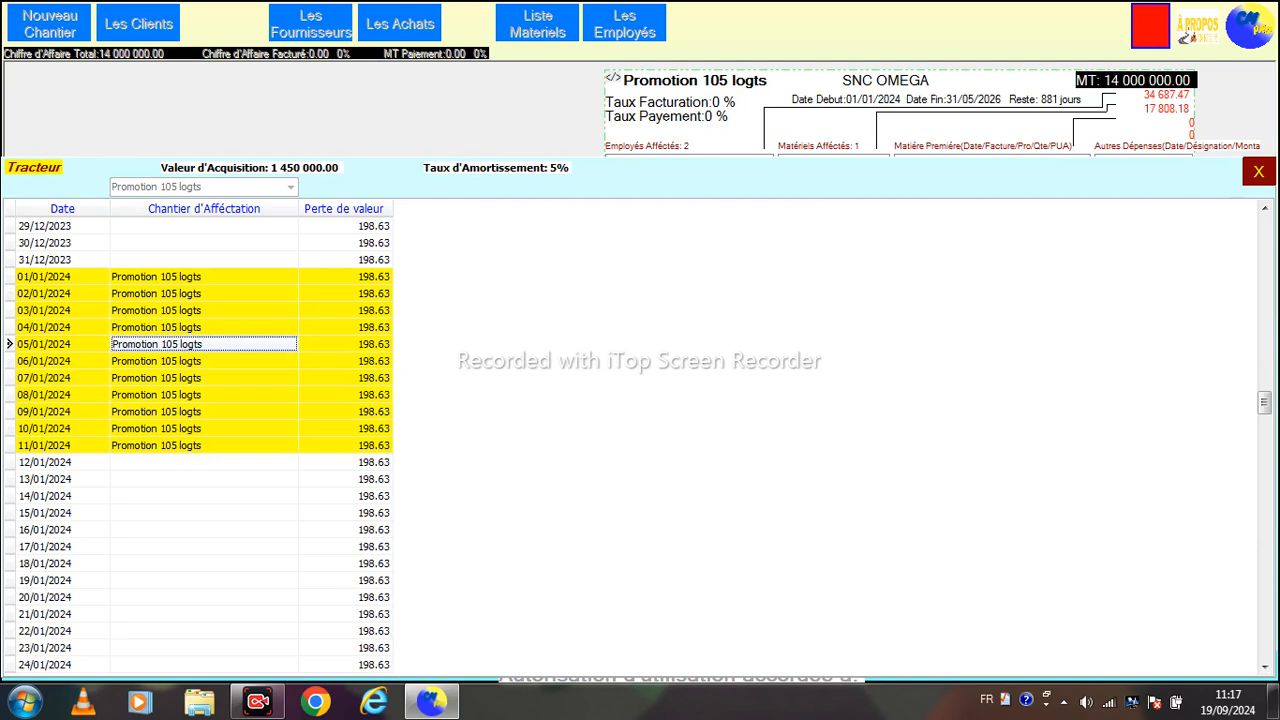
{"action": "left_click", "coordinate": [50, 361]}
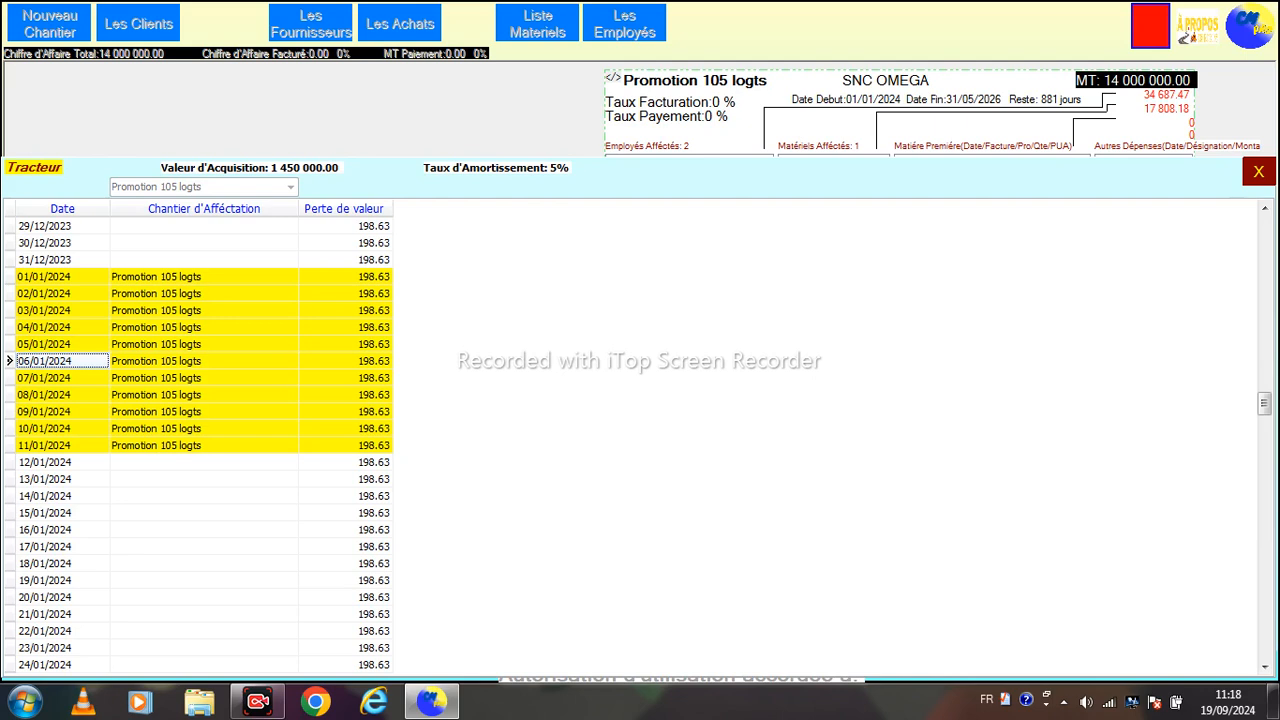
{"action": "left_click", "coordinate": [203, 310]}
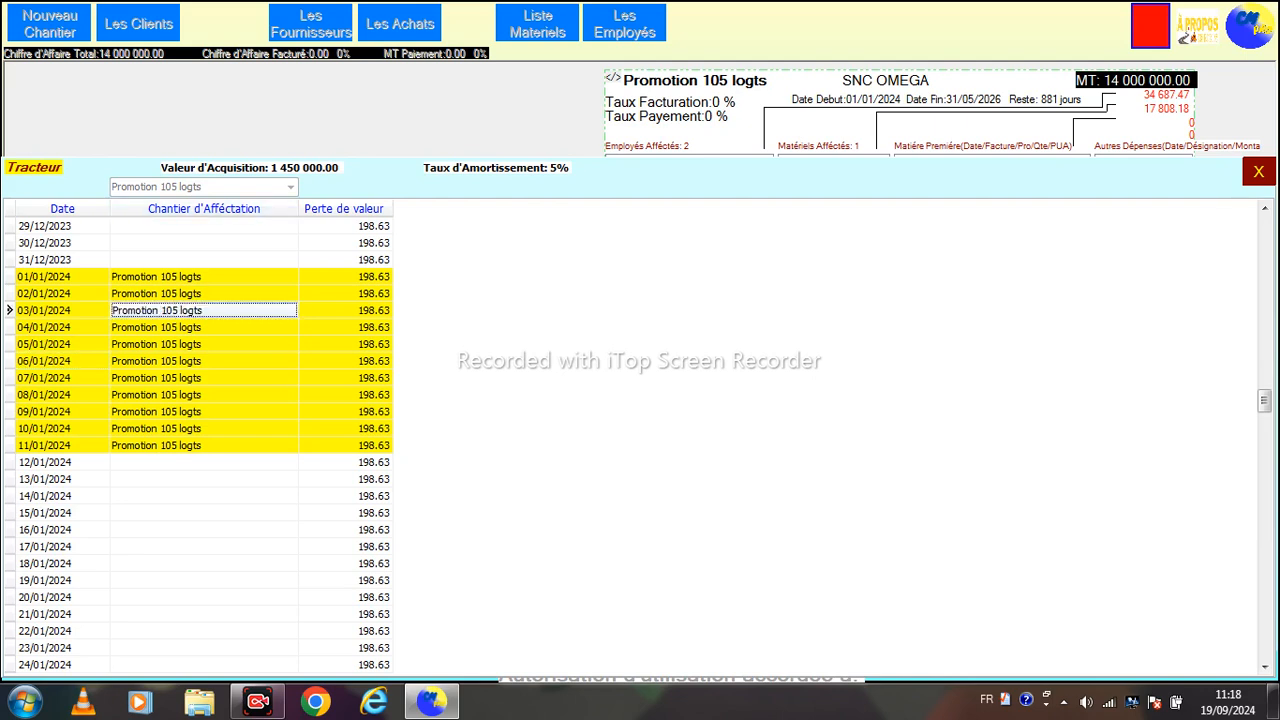
{"action": "left_click", "coordinate": [1259, 172]}
{"action": "left_click", "coordinate": [1259, 172]}
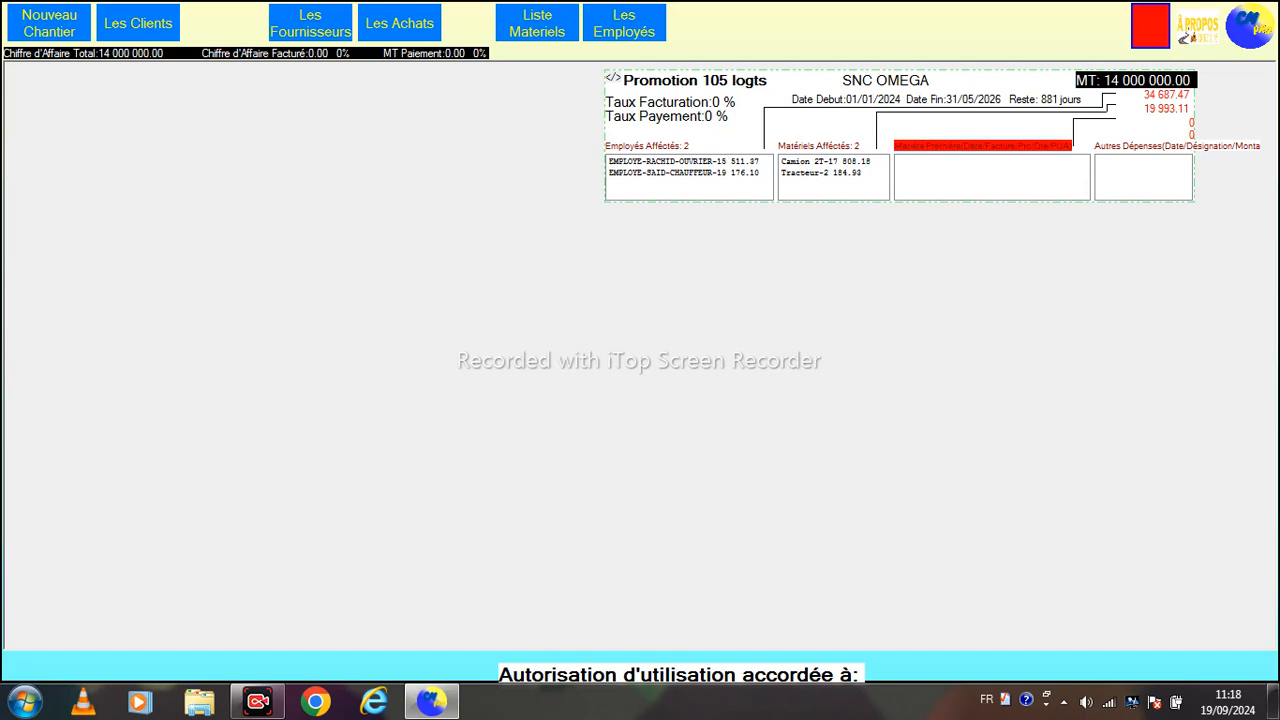
Start a new raw-material purchase for Promotion 105 logts, entering the purchase number and the date 10/02/2024
{"action": "left_click", "coordinate": [982, 146]}
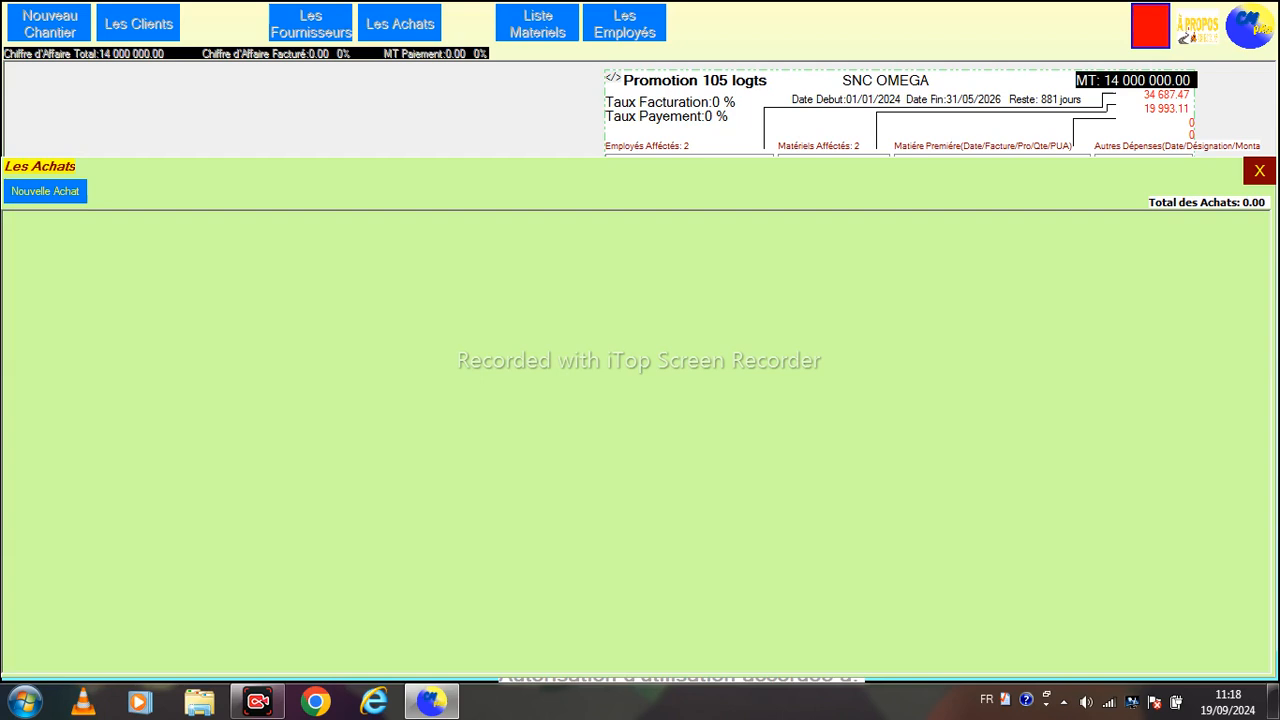
{"action": "left_click", "coordinate": [45, 191]}
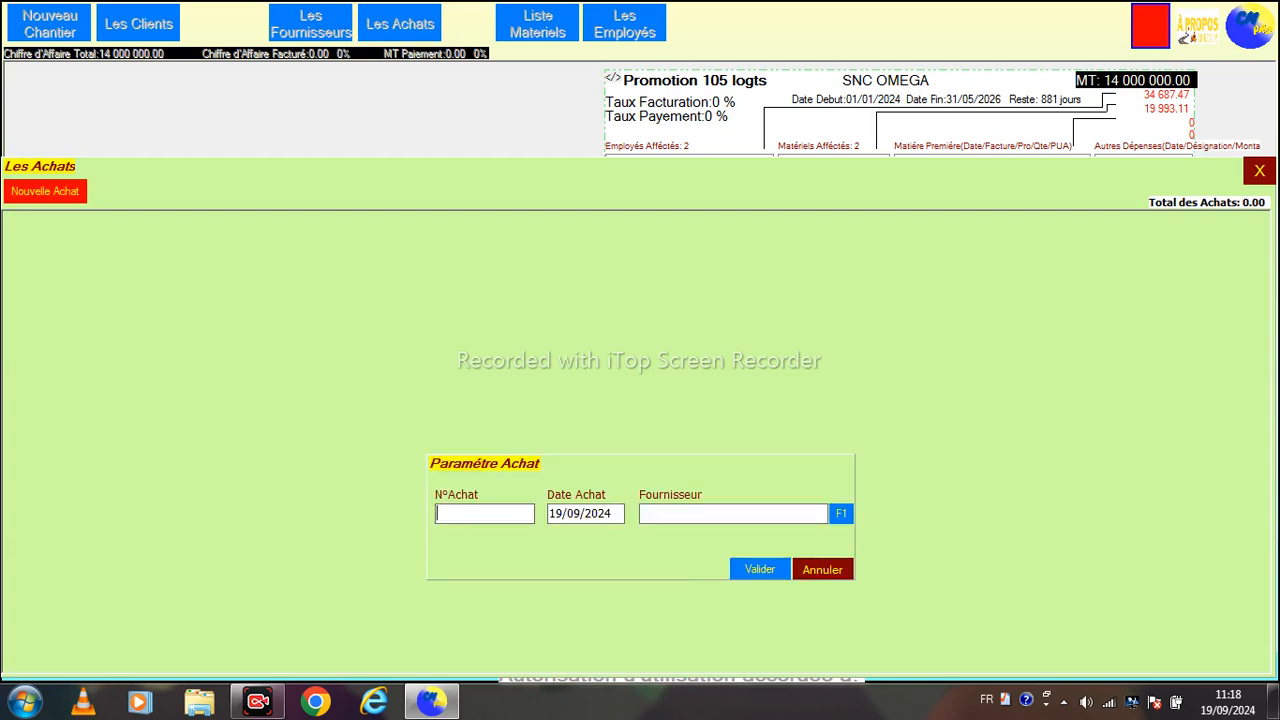
{"action": "type", "text": "14/2024"}
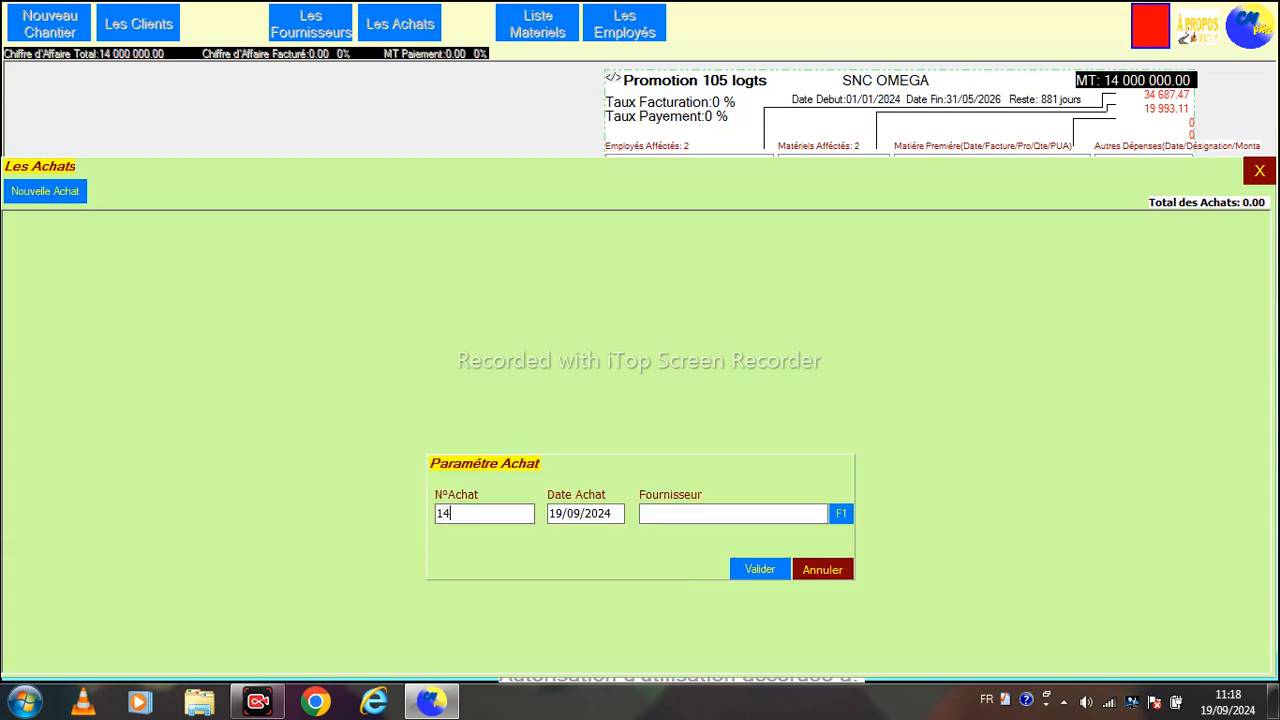
{"action": "key", "text": "Tab"}
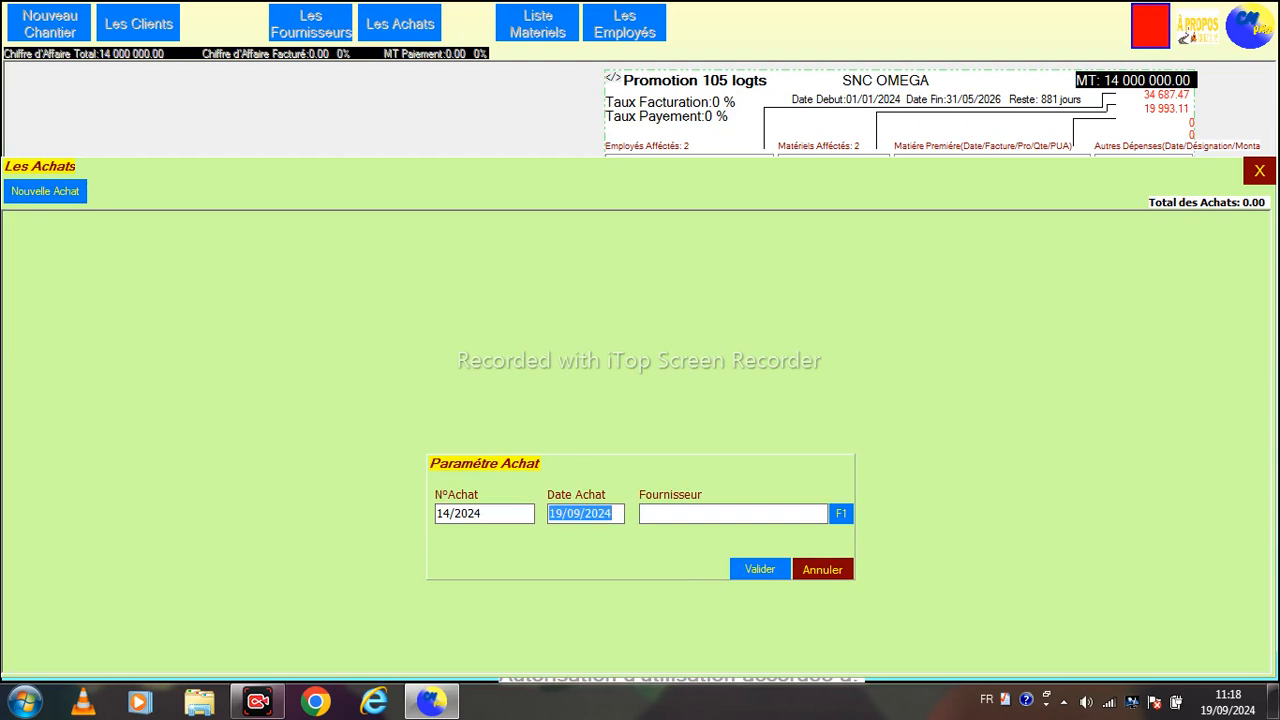
{"action": "key", "text": "Left"}
{"action": "type", "text": "10/02"}
{"action": "key", "text": "Tab"}
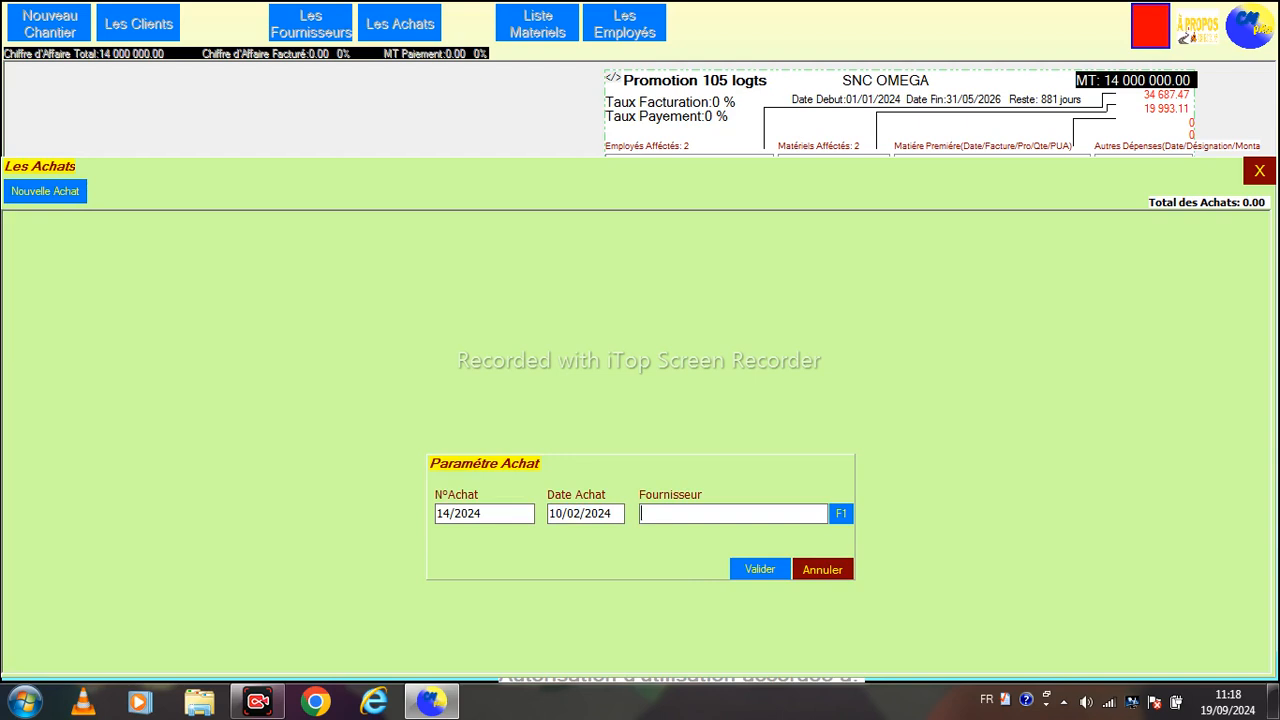
Add the supplier's name to the supplier list, select that supplier for the purchase and validate it
{"action": "key", "text": "F1"}
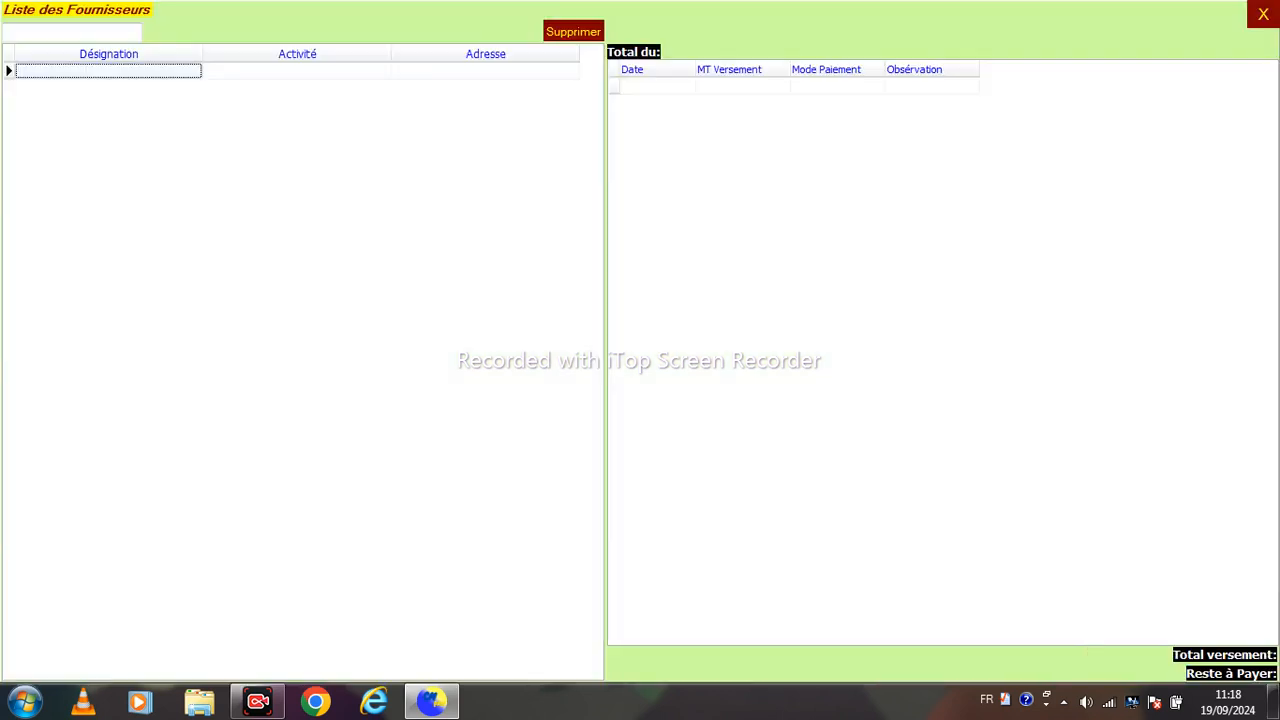
{"action": "type", "text": "FOURIH"}
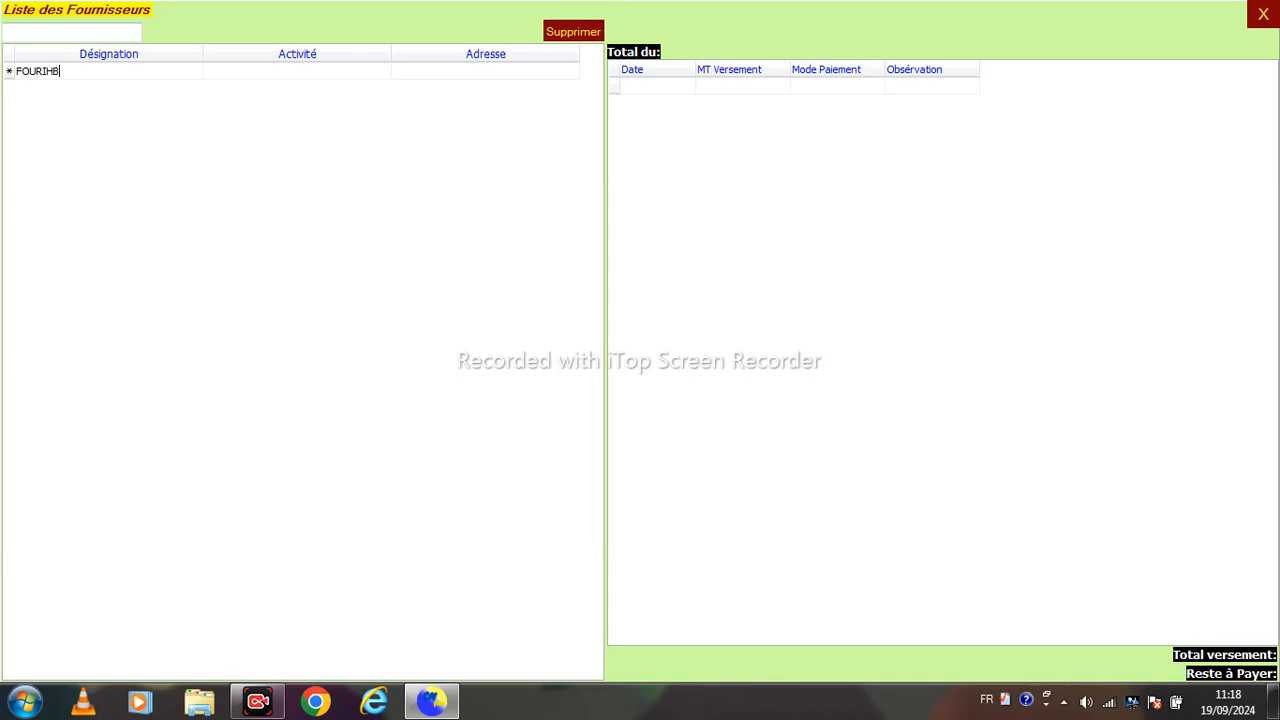
{"action": "key", "text": "BackSpace"}
{"action": "type", "text": "NISSEUR ALI"}
{"action": "key", "text": "Return"}
{"action": "key", "text": "Return"}
{"action": "key", "text": "Return"}
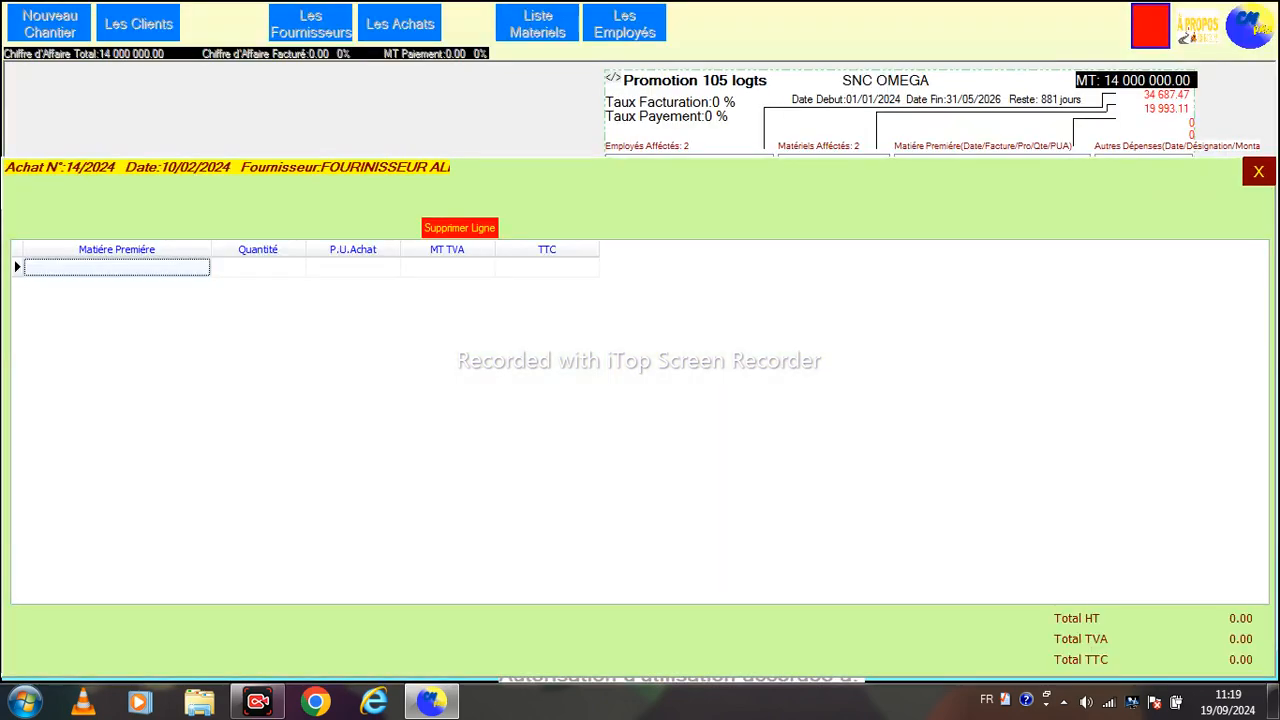
Add a Sable Jaune line to the purchase with a quantity of 14700 and a unit purchase price of 1500
{"action": "left_click", "coordinate": [202, 267]}
{"action": "left_click", "coordinate": [202, 267]}
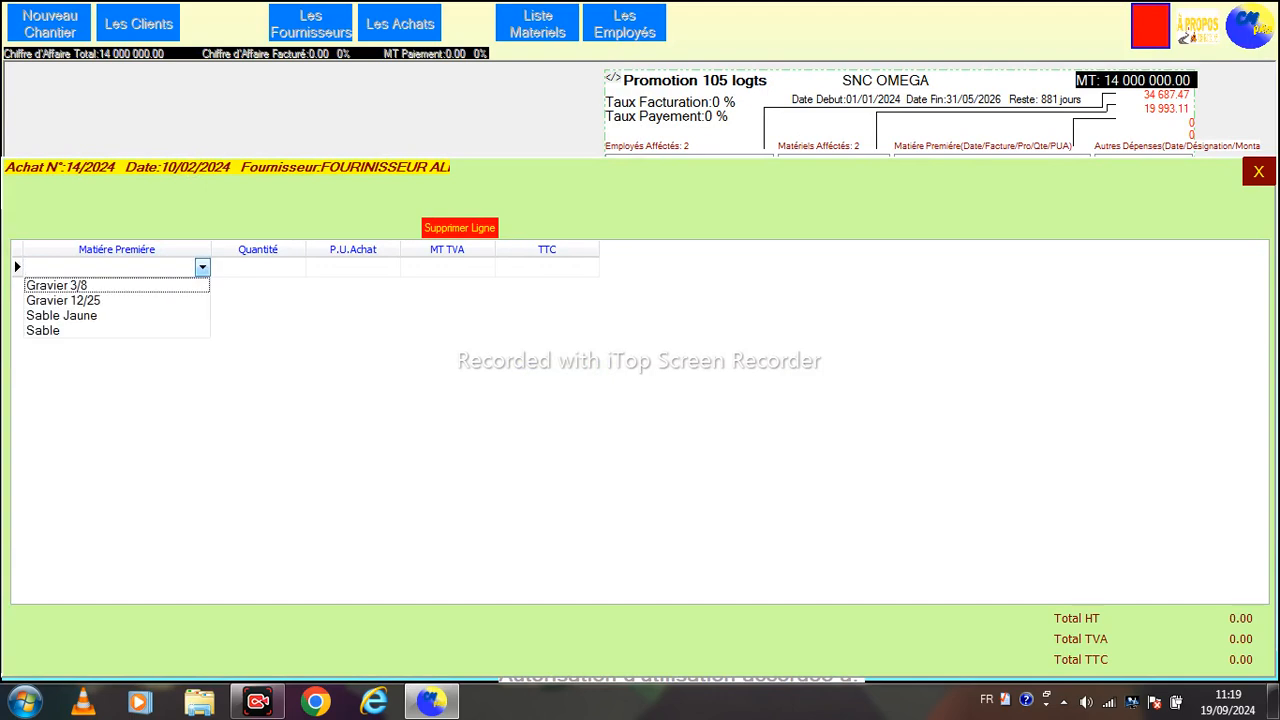
{"action": "left_click", "coordinate": [62, 316]}
{"action": "left_click", "coordinate": [250, 267]}
{"action": "type", "text": "14700"}
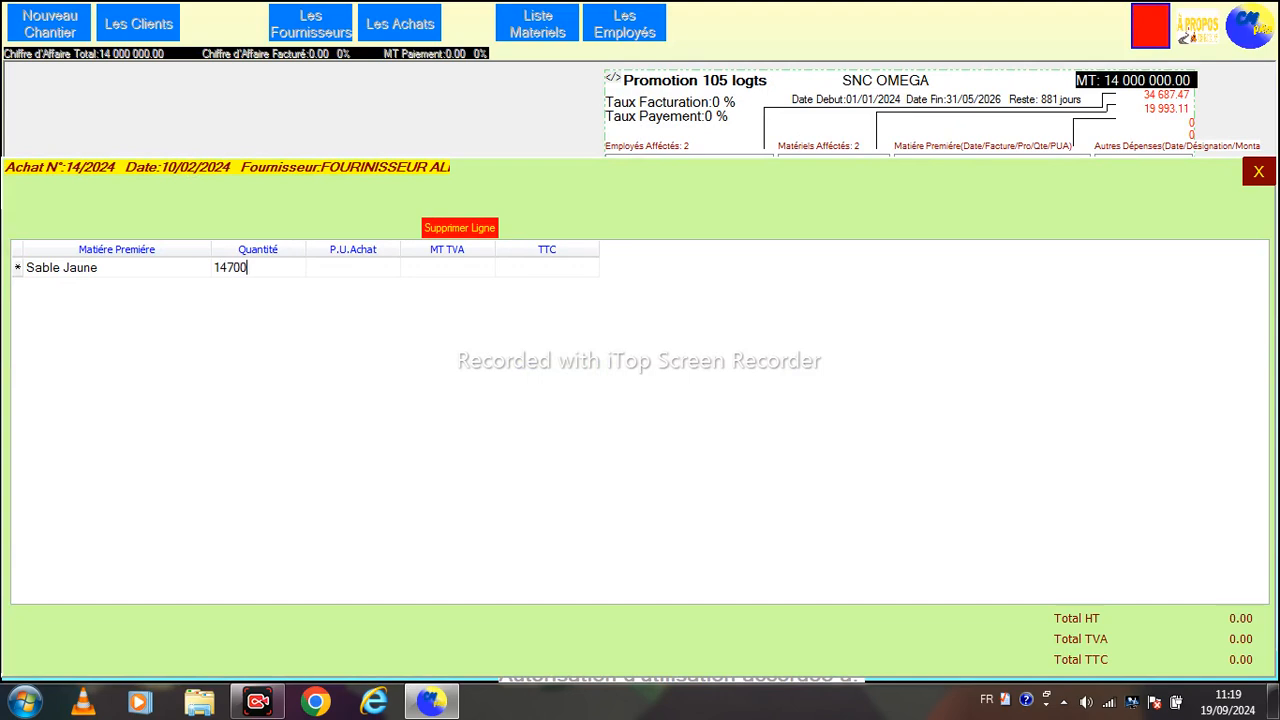
{"action": "left_click", "coordinate": [345, 267]}
{"action": "type", "text": "1500"}
{"action": "key", "text": "Return"}
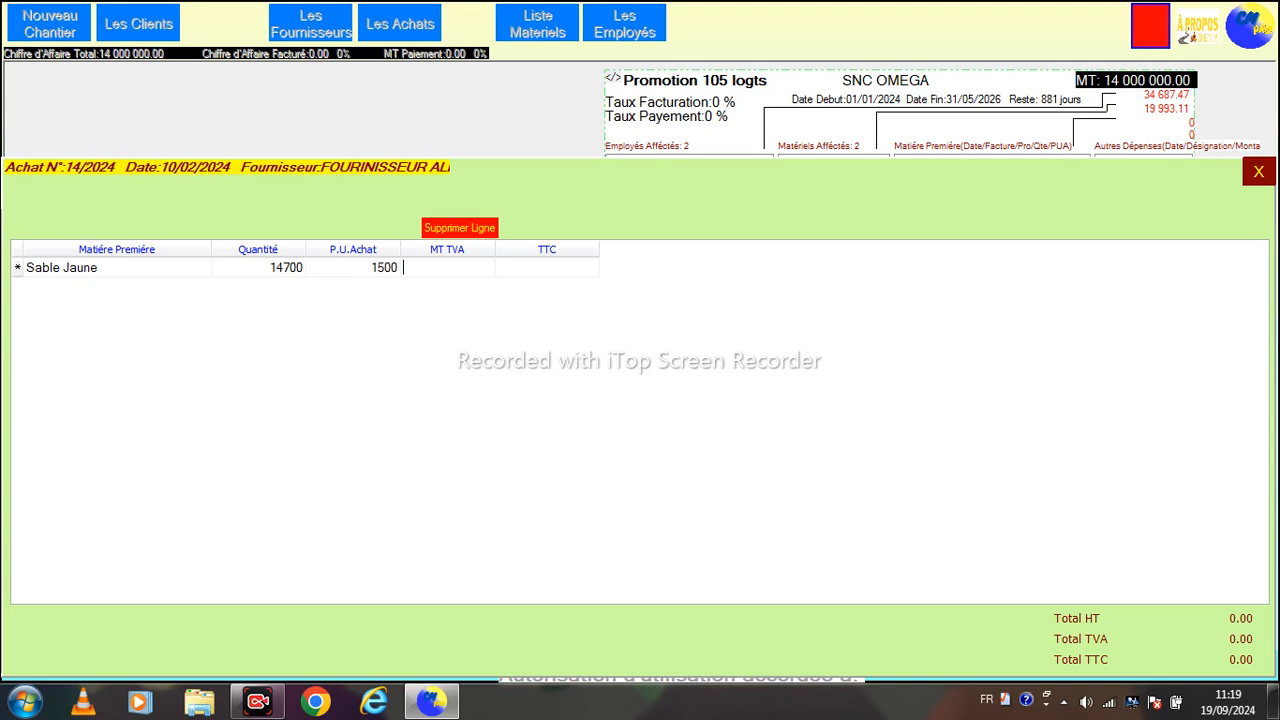
{"action": "key", "text": "Return"}
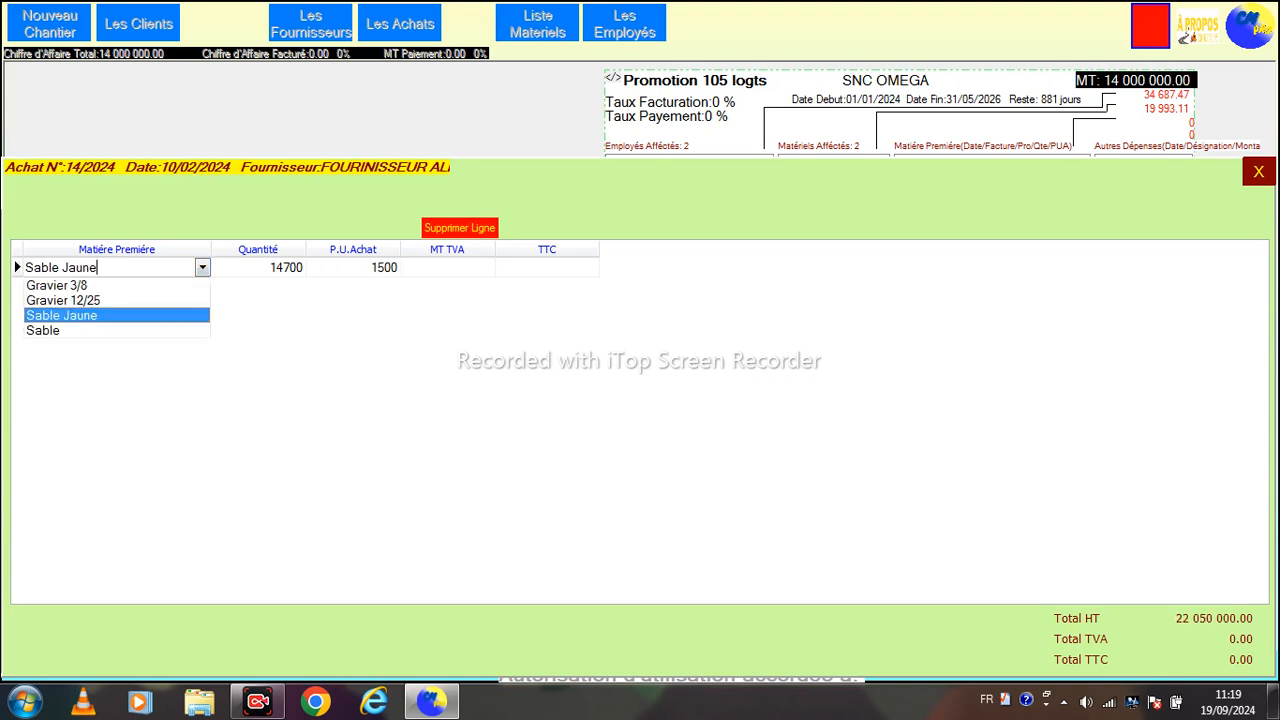
Set the Sable Jaune line's quantity to 147 and close the purchase's entry sheet
{"action": "key", "text": "Return"}
{"action": "type", "text": "147"}
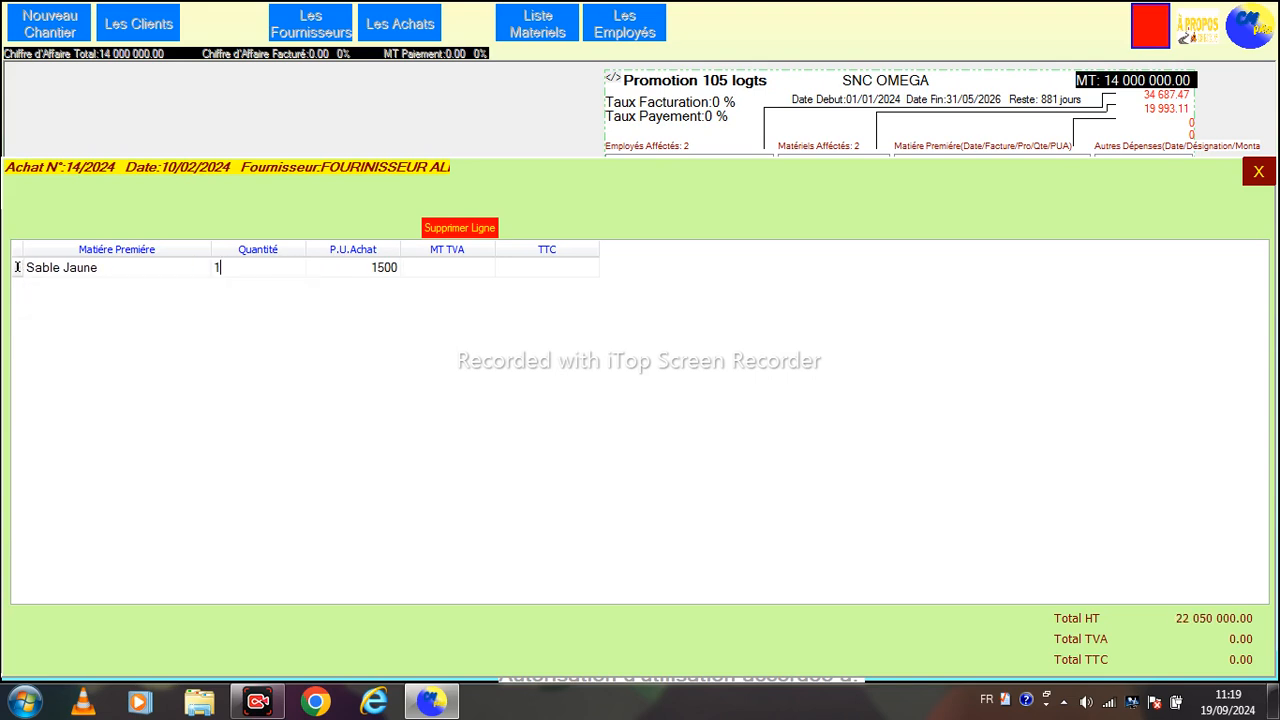
{"action": "key", "text": "Return"}
{"action": "key", "text": "Return"}
{"action": "key", "text": "Return"}
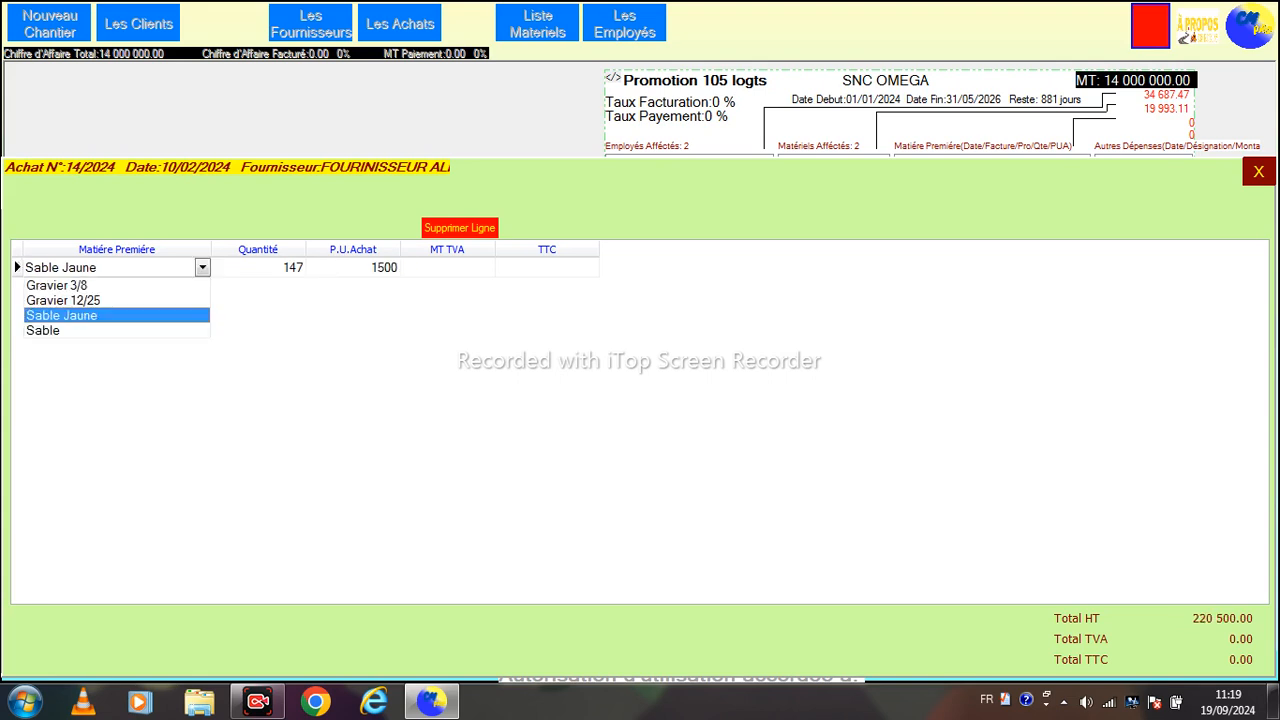
{"action": "key", "text": "Return"}
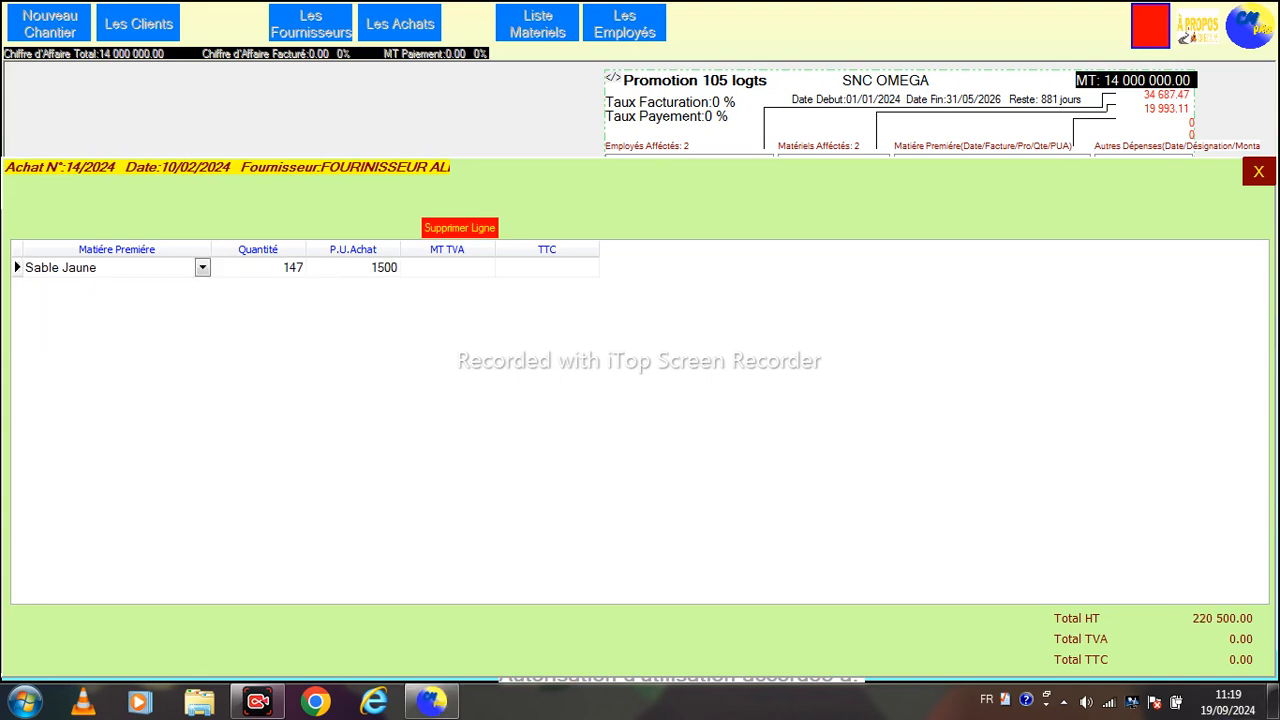
{"action": "left_click", "coordinate": [61, 268]}
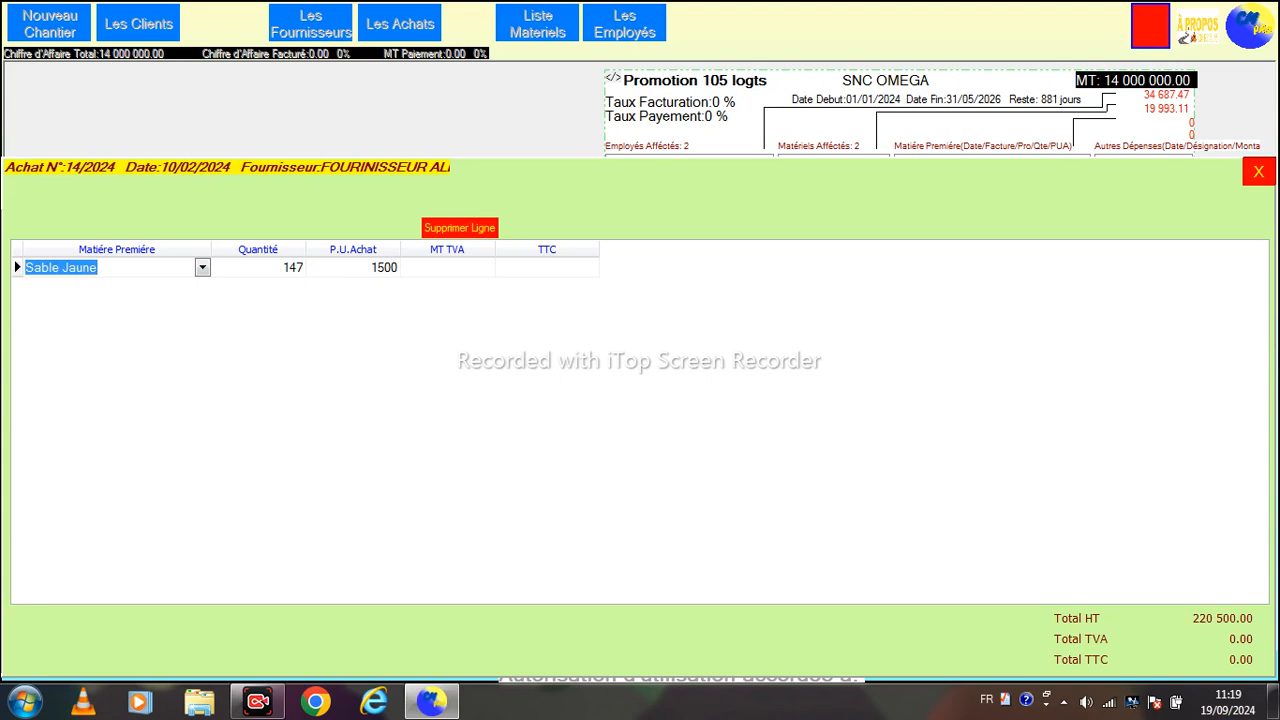
{"action": "left_click", "coordinate": [1258, 171]}
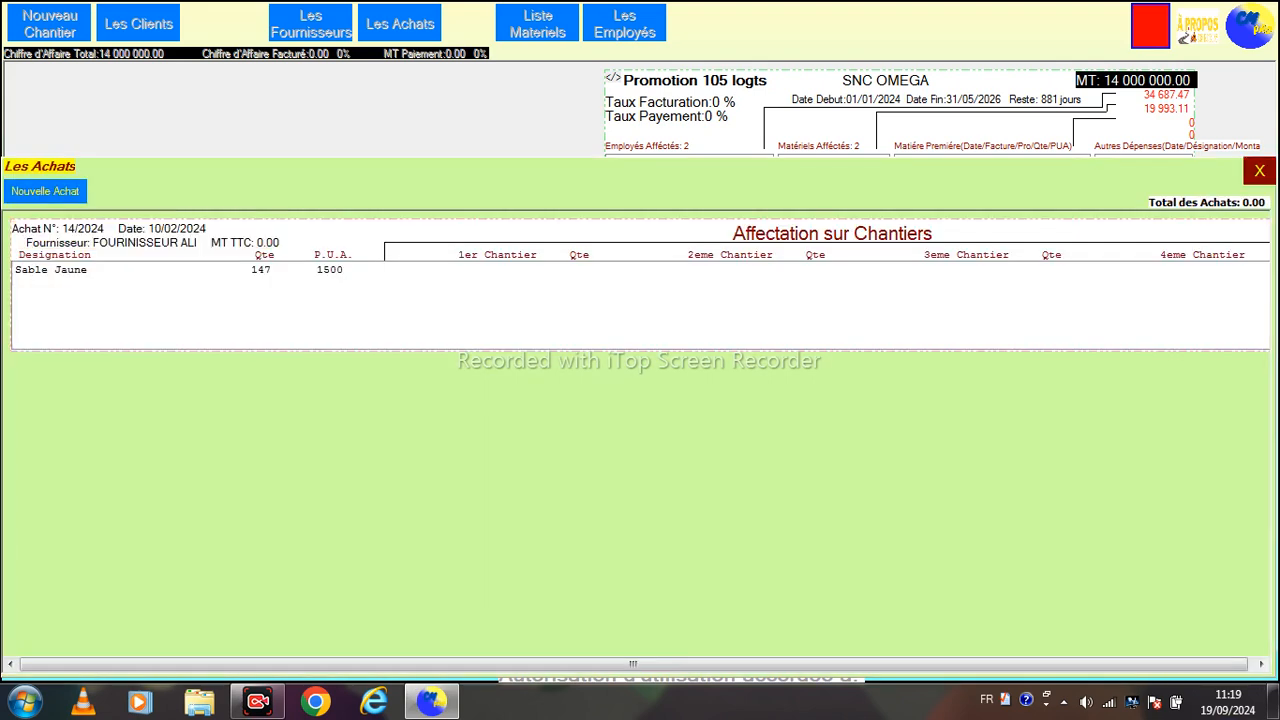
Assign a quantity of 147 of the purchased Sable Jaune to Promotion 105 logts, then close the purchase list
{"action": "left_click", "coordinate": [100, 270]}
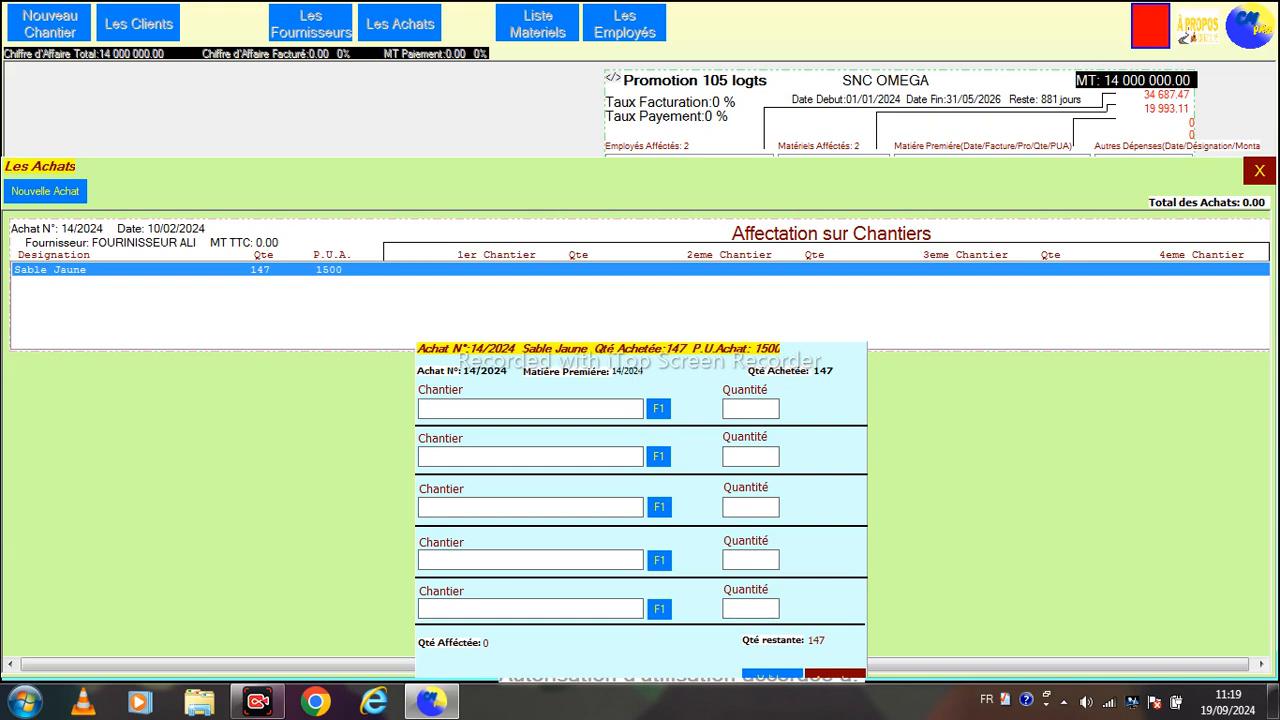
{"action": "key", "text": "F1"}
{"action": "key", "text": "Return"}
{"action": "type", "text": "147"}
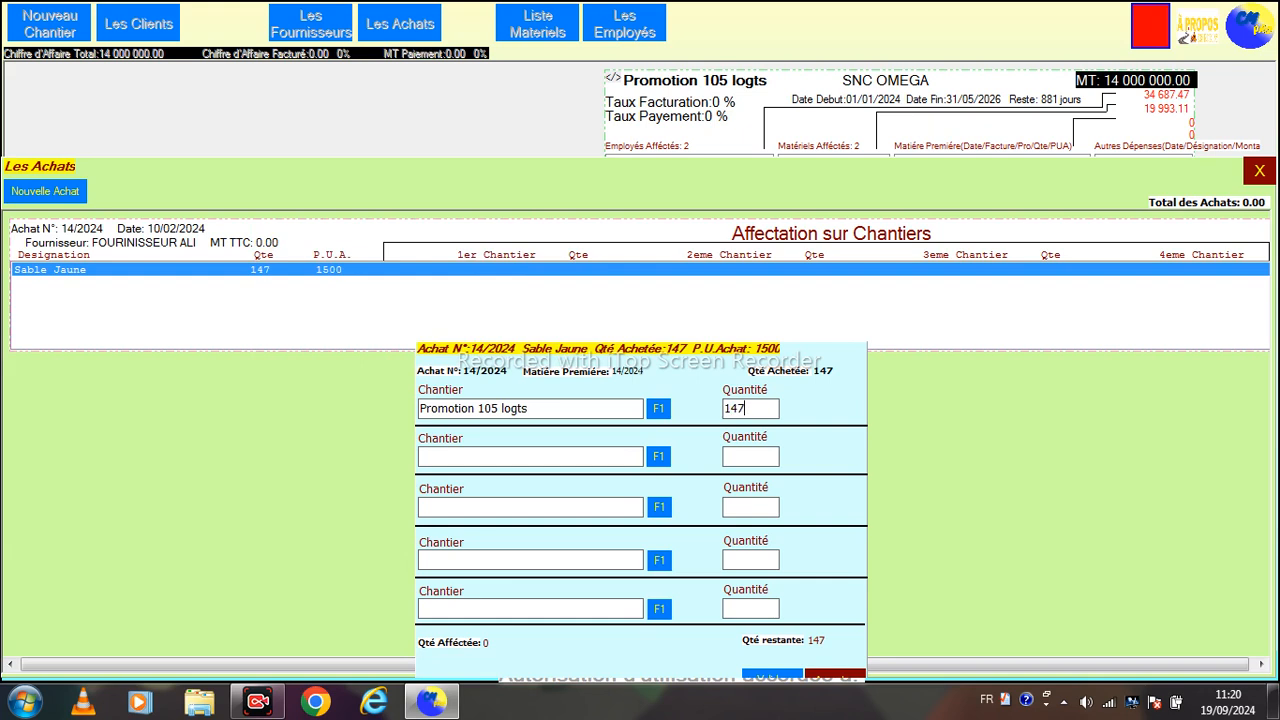
{"action": "key", "text": "Return"}
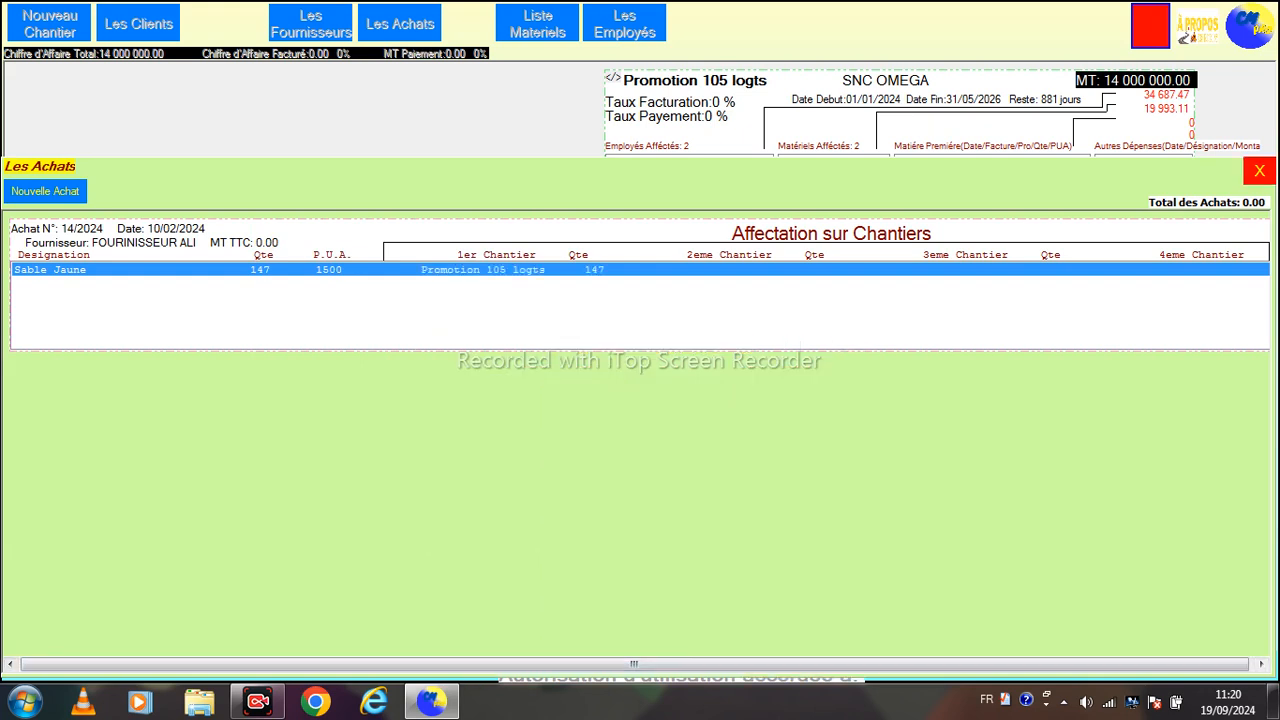
{"action": "left_click", "coordinate": [1259, 171]}
{"action": "left_click", "coordinate": [990, 162]}
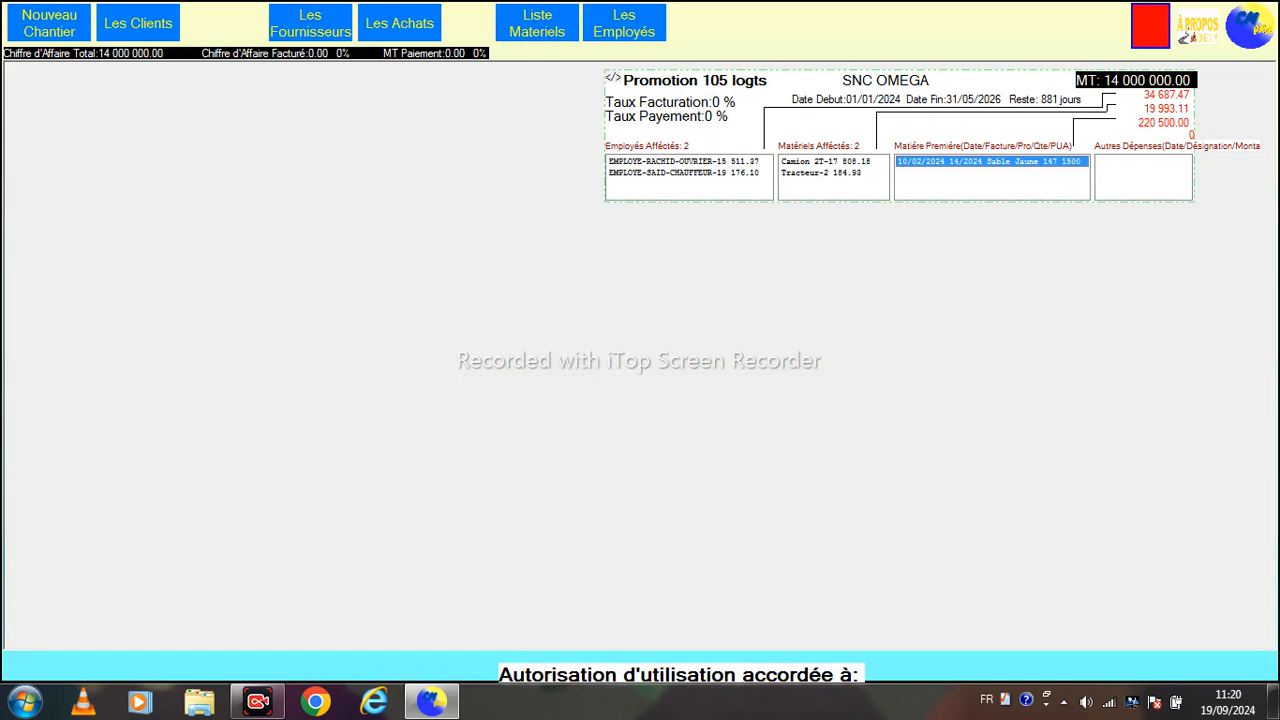
Open the other expenses of Promotion 105 logts and date the first expense line 15/01/2024
{"action": "left_click", "coordinate": [1177, 146]}
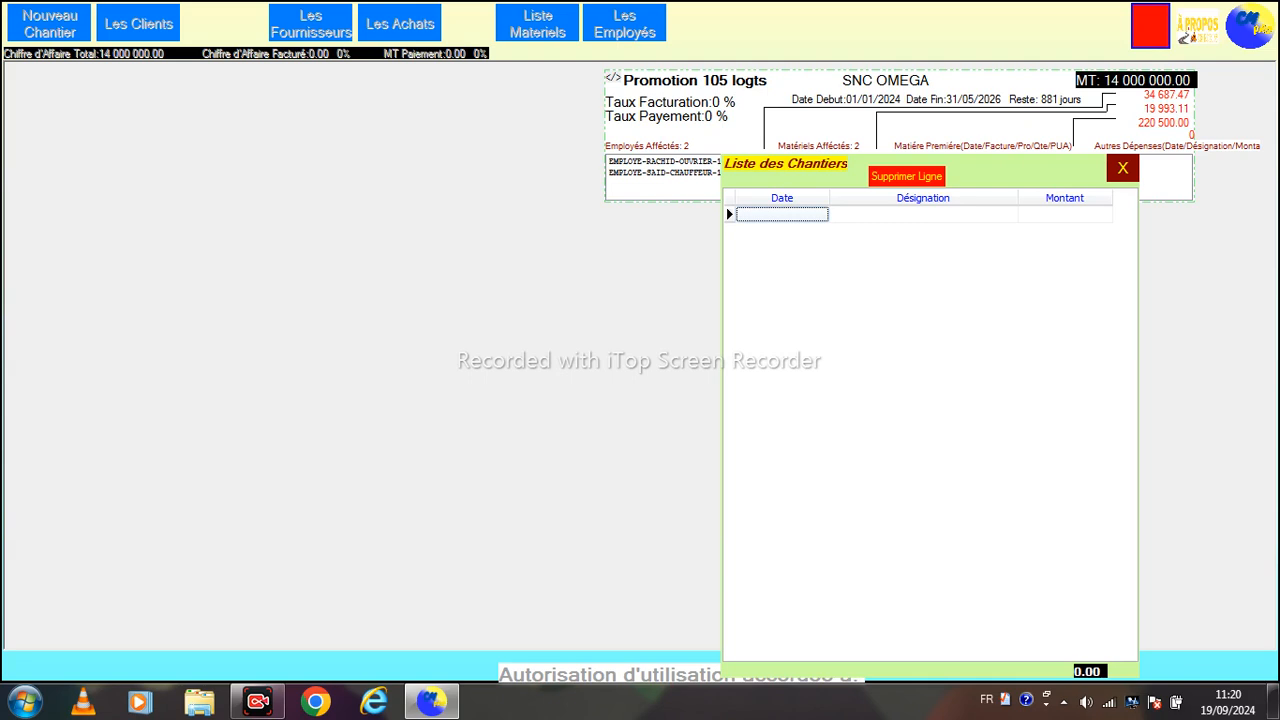
{"action": "key", "text": "Return"}
{"action": "key", "text": "Left"}
{"action": "key", "text": "Left"}
{"action": "key", "text": "Left"}
{"action": "key", "text": "Left"}
{"action": "key", "text": "Left"}
{"action": "key", "text": "Left"}
{"action": "key", "text": "Left"}
{"action": "key", "text": "Left"}
{"action": "type", "text": "01"}
{"action": "key", "text": "Return"}
{"action": "left_click", "coordinate": [766, 215]}
{"action": "left_click", "coordinate": [766, 215]}
{"action": "type", "text": "15012024"}
{"action": "key", "text": "Return"}
Describe the first expense as ACHAT GASOIL with an amount of 5000
{"action": "type", "text": "ACHAT GAZO"}
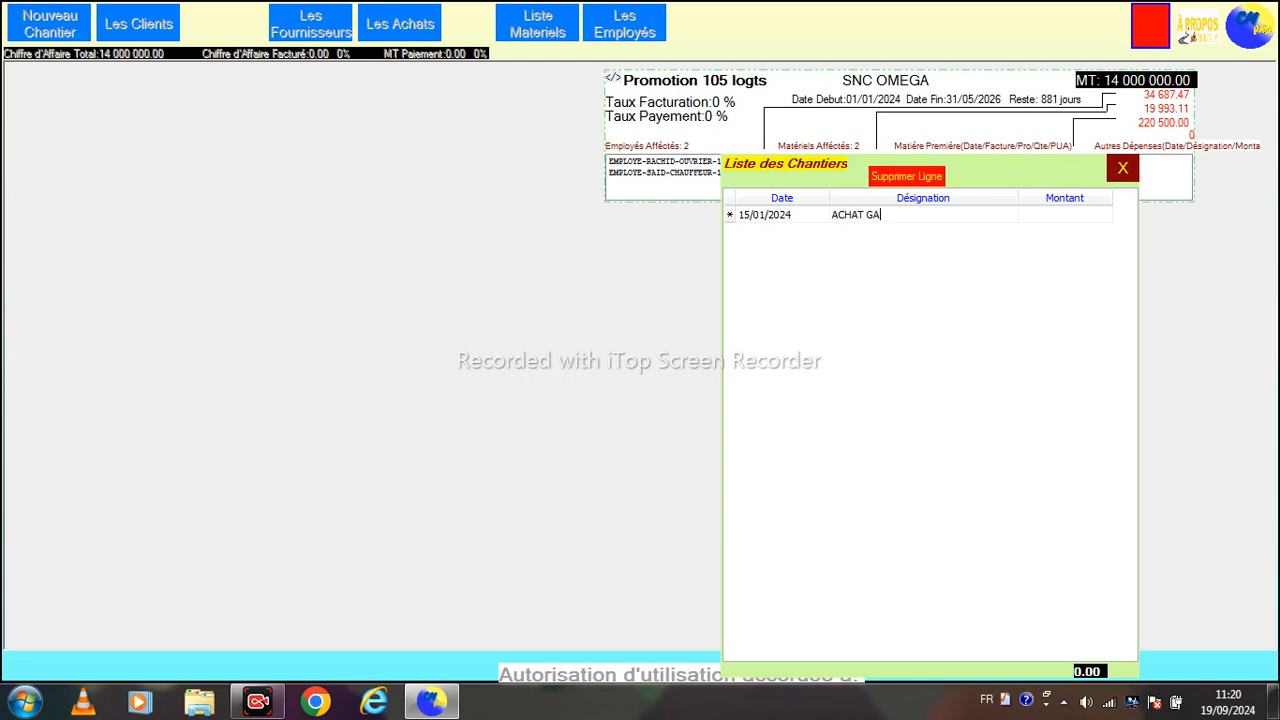
{"action": "key", "text": "BackSpace"}
{"action": "key", "text": "BackSpace"}
{"action": "key", "text": "BackSpace"}
{"action": "type", "text": "ASOIL"}
{"action": "key", "text": "BackSpace"}
{"action": "key", "text": "BackSpace"}
{"action": "key", "text": "BackSpace"}
{"action": "type", "text": "OIL"}
{"action": "key", "text": "Tab"}
{"action": "type", "text": "5000"}
{"action": "key", "text": "Tab"}
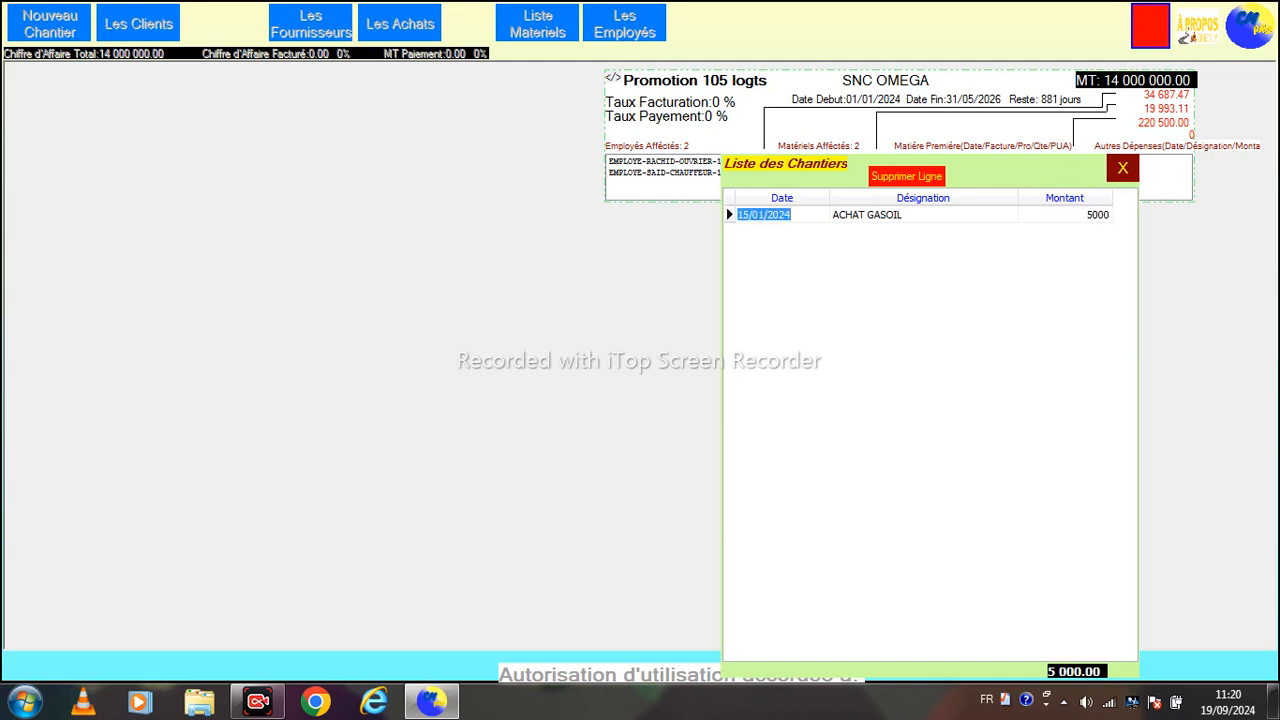
Add a second expense, ACHAT DETERGENT, dated 16/01/2024 with an amount of 15000, and close the expense list
{"action": "key", "text": "Down"}
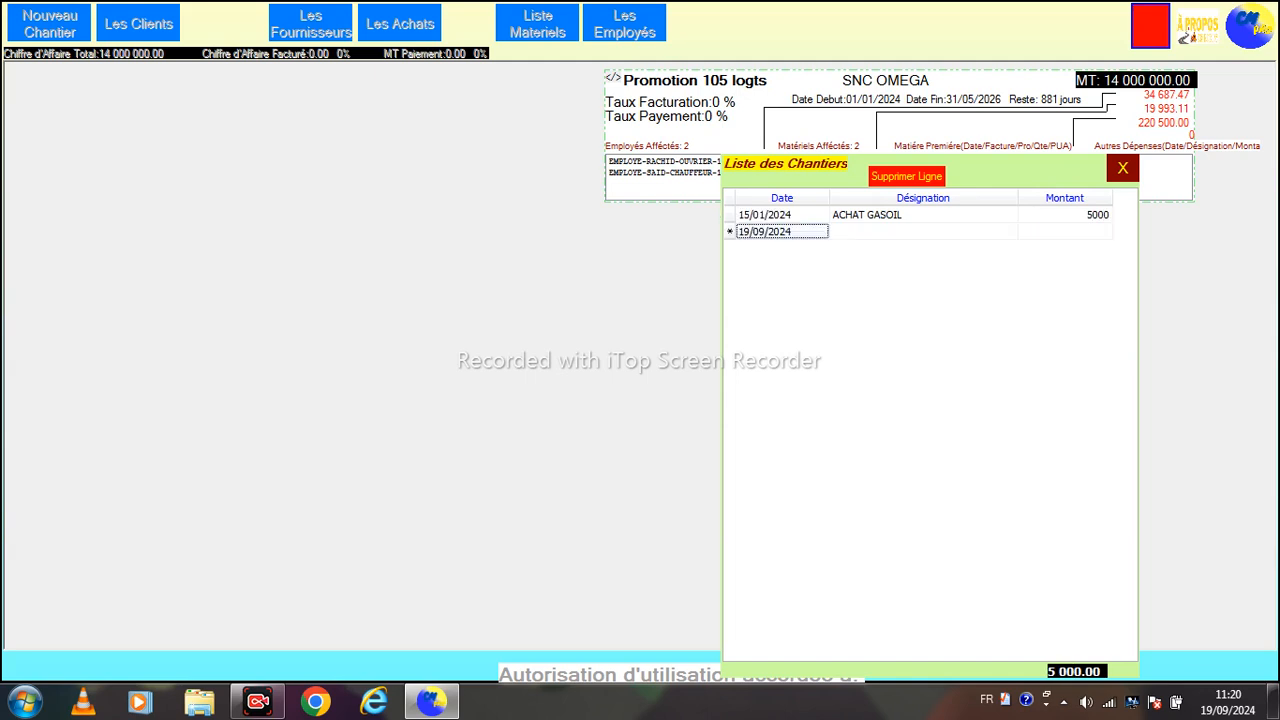
{"action": "type", "text": "1"}
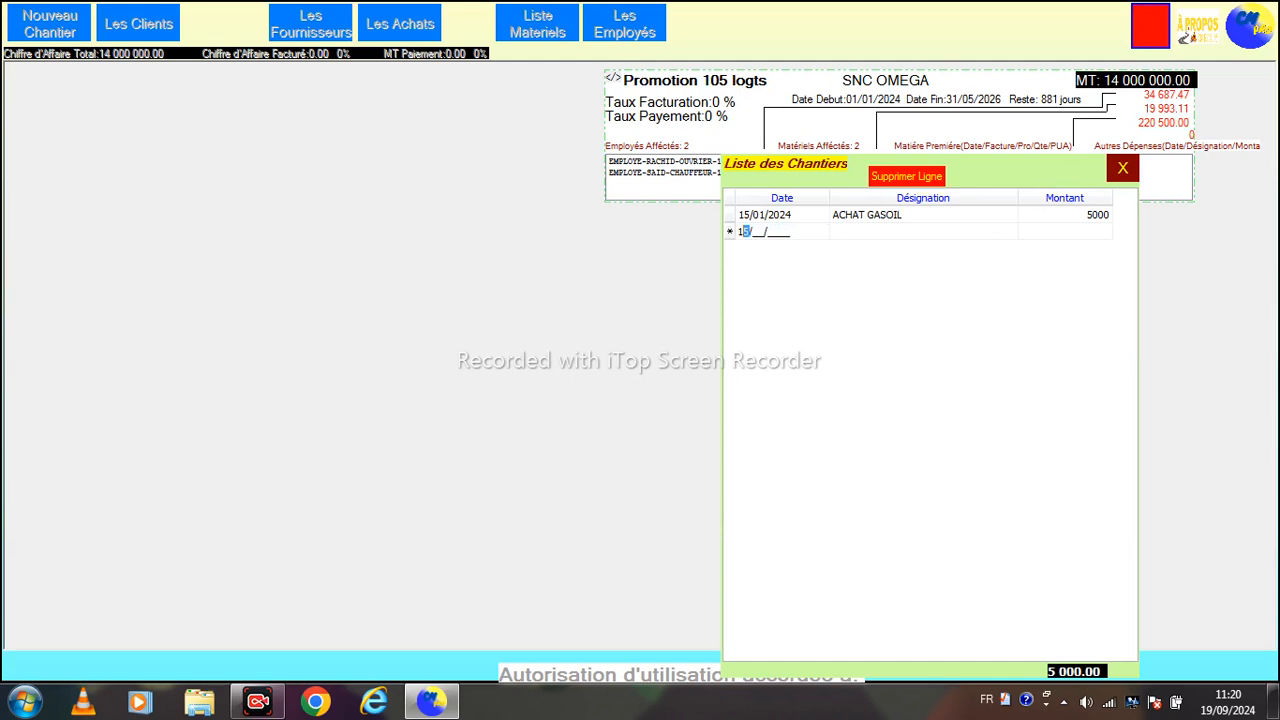
{"action": "type", "text": "6/01/2024"}
{"action": "key", "text": "Tab"}
{"action": "type", "text": "ACHAT BUREAU"}
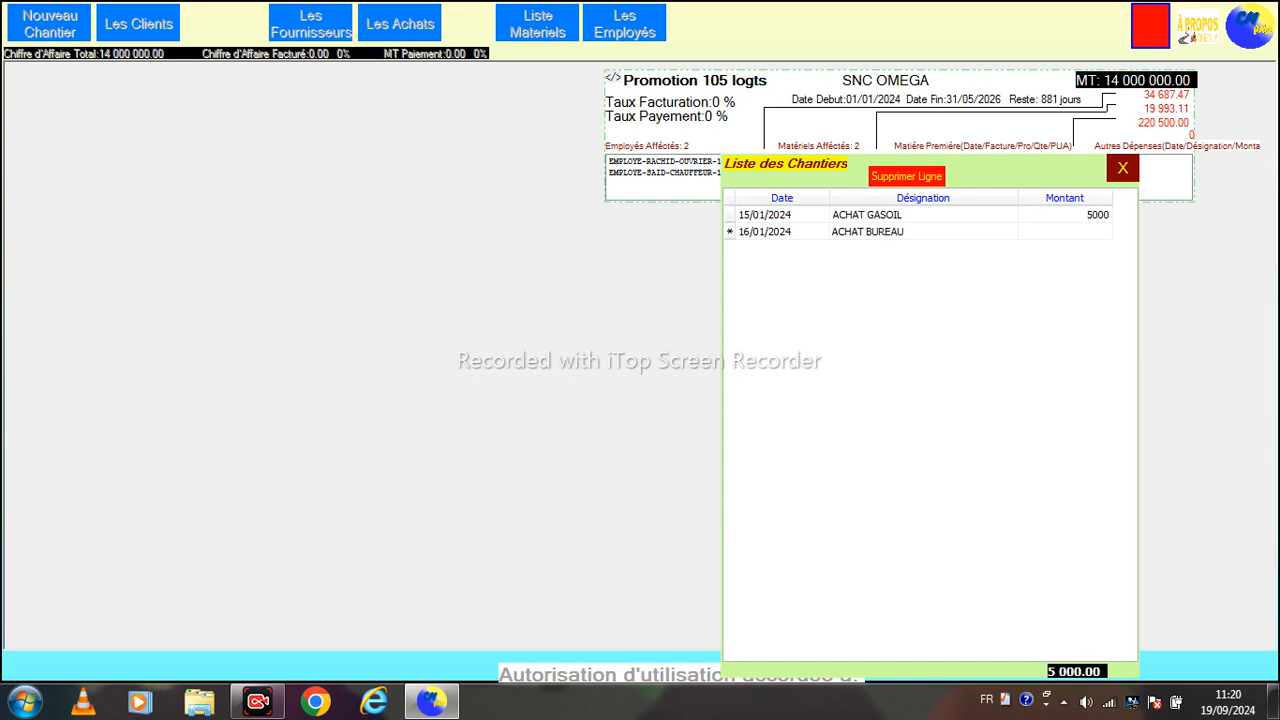
{"action": "key", "text": "BackSpace"}
{"action": "key", "text": "BackSpace"}
{"action": "key", "text": "BackSpace"}
{"action": "key", "text": "BackSpace"}
{"action": "key", "text": "BackSpace"}
{"action": "key", "text": "BackSpace"}
{"action": "type", "text": "DETERGENT"}
{"action": "key", "text": "Tab"}
{"action": "type", "text": "15000"}
{"action": "key", "text": "Return"}
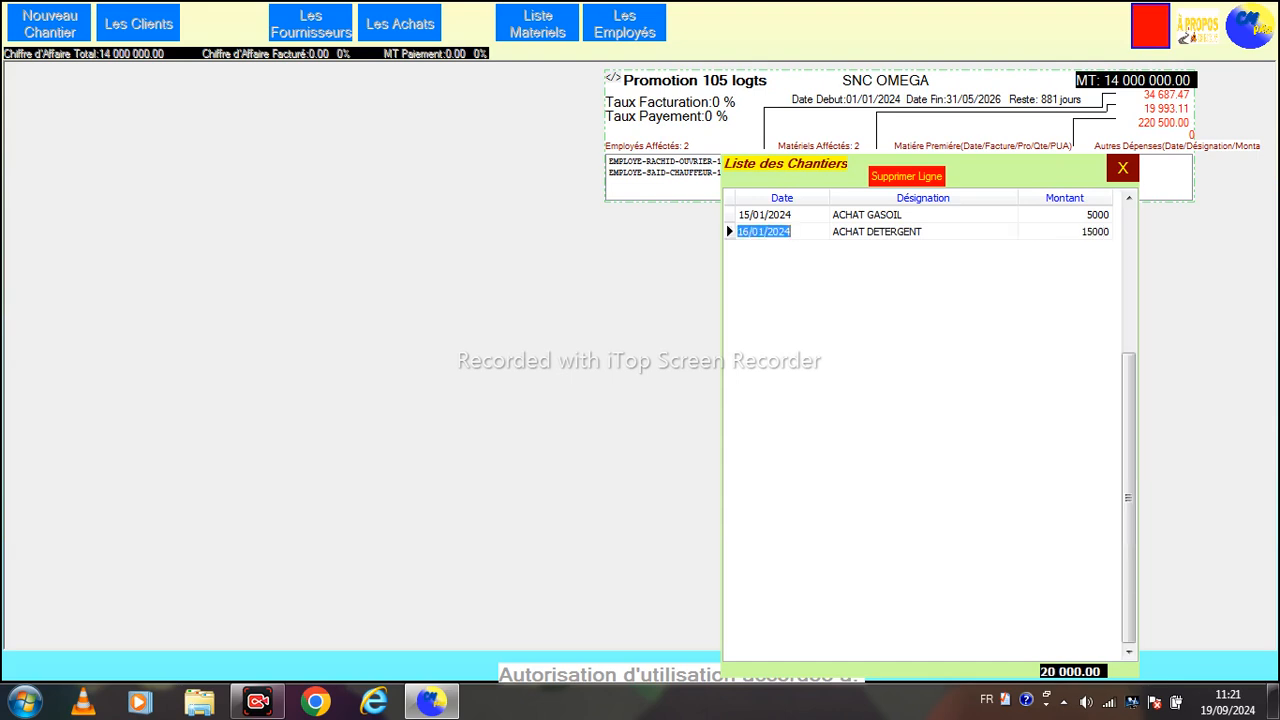
{"action": "left_click", "coordinate": [1122, 168]}
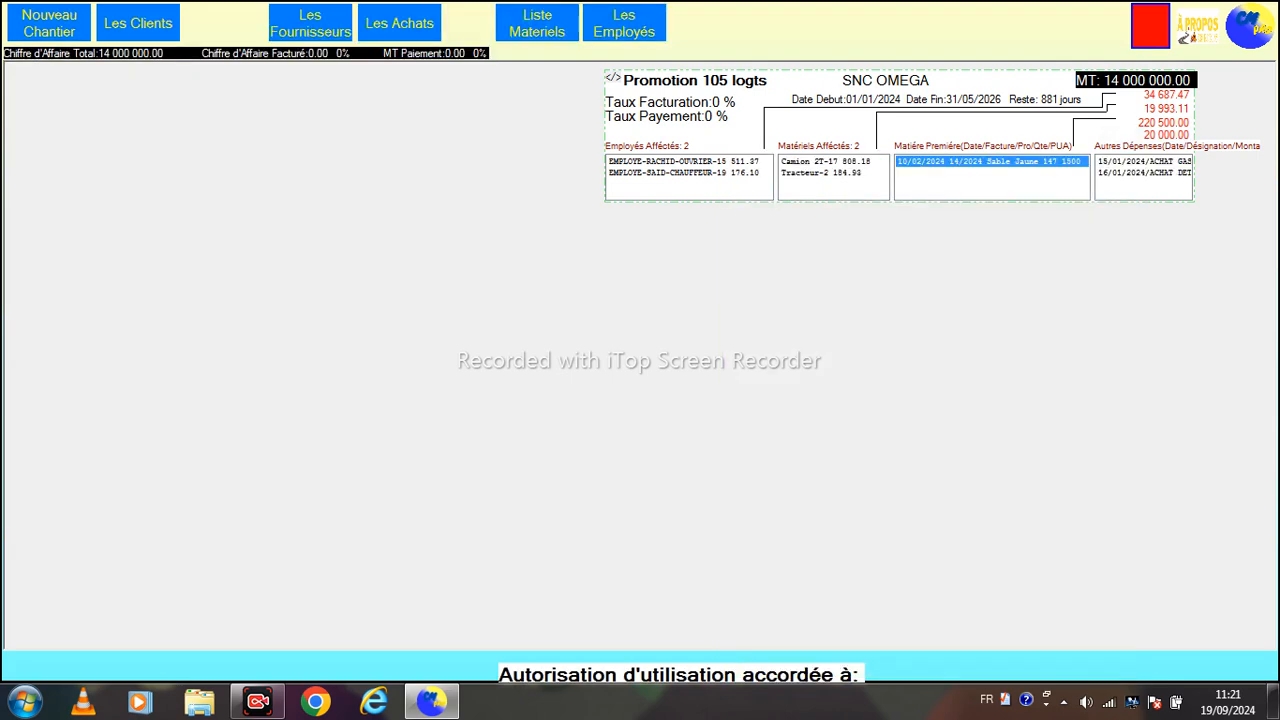
{"action": "left_click", "coordinate": [1144, 173]}
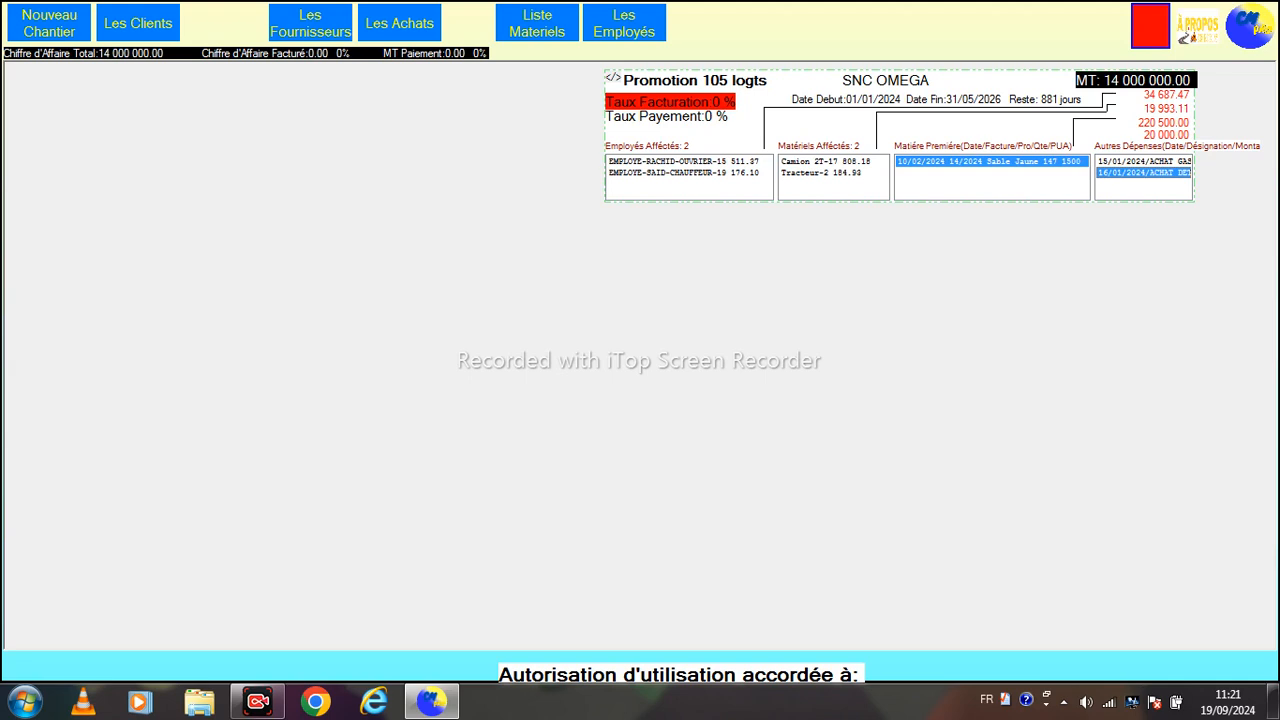
Create a new invoice for Promotion 105 logts dated 15/06/2024 with a line described as 1er Tranche
{"action": "left_click", "coordinate": [670, 102]}
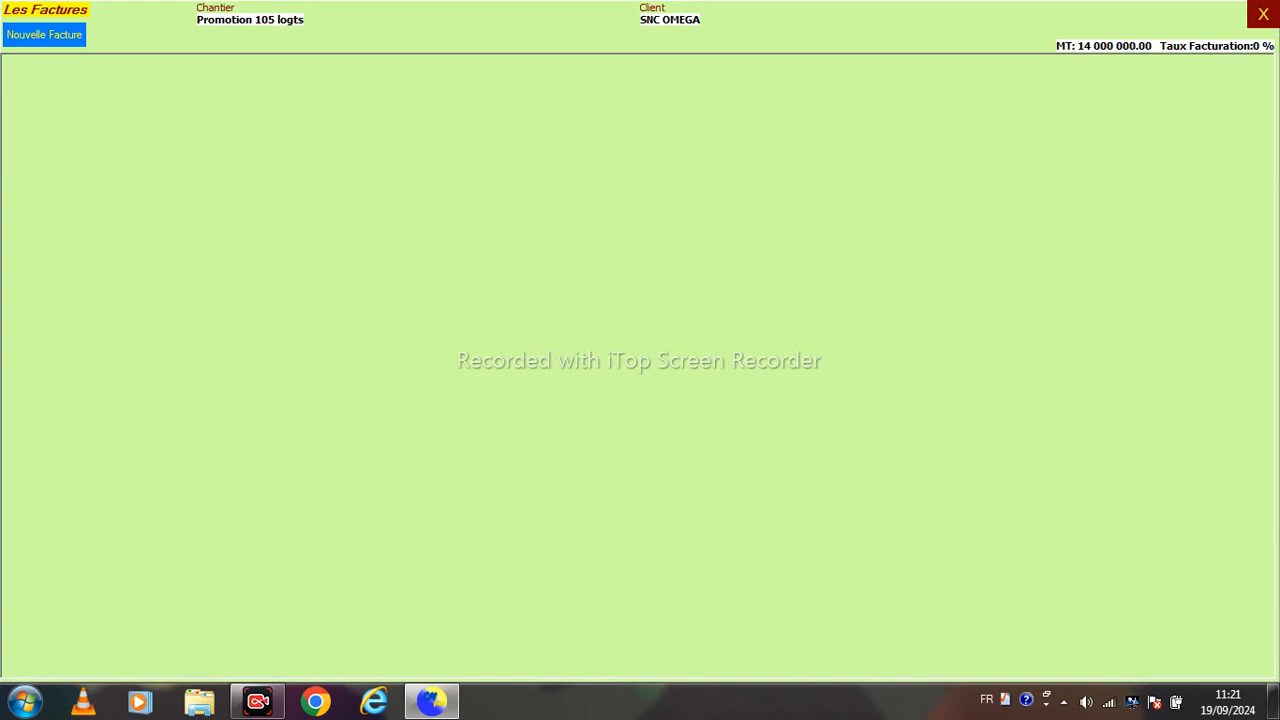
{"action": "left_click", "coordinate": [44, 35]}
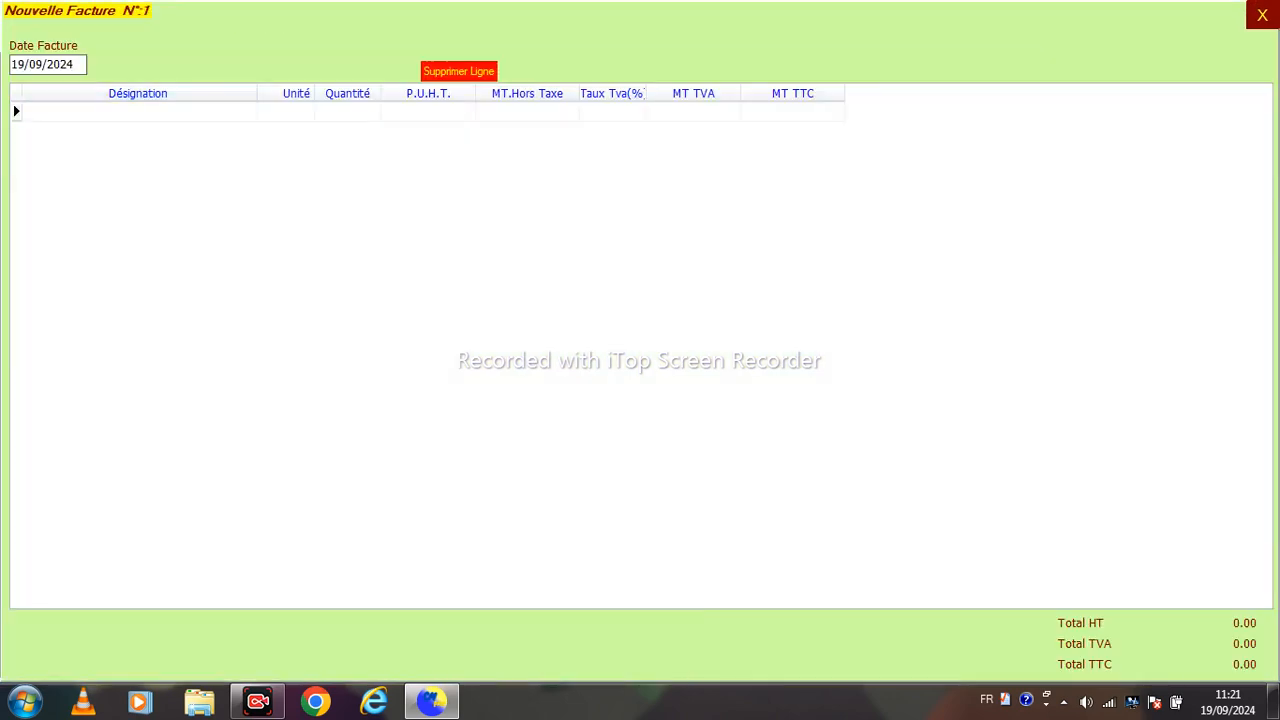
{"action": "left_click_drag", "start_coordinate": [29, 64], "coordinate": [11, 64]}
{"action": "type", "text": "15/06"}
{"action": "left_click", "coordinate": [26, 111]}
{"action": "type", "text": "1ER"}
{"action": "key", "text": "BackSpace"}
{"action": "key", "text": "BackSpace"}
{"action": "type", "text": "er Trance"}
{"action": "key", "text": "BackSpace"}
{"action": "type", "text": "he"}
{"action": "key", "text": "BackSpace"}
{"action": "key", "text": "BackSpace"}
{"action": "type", "text": "he"}
{"action": "key", "text": "Tab"}
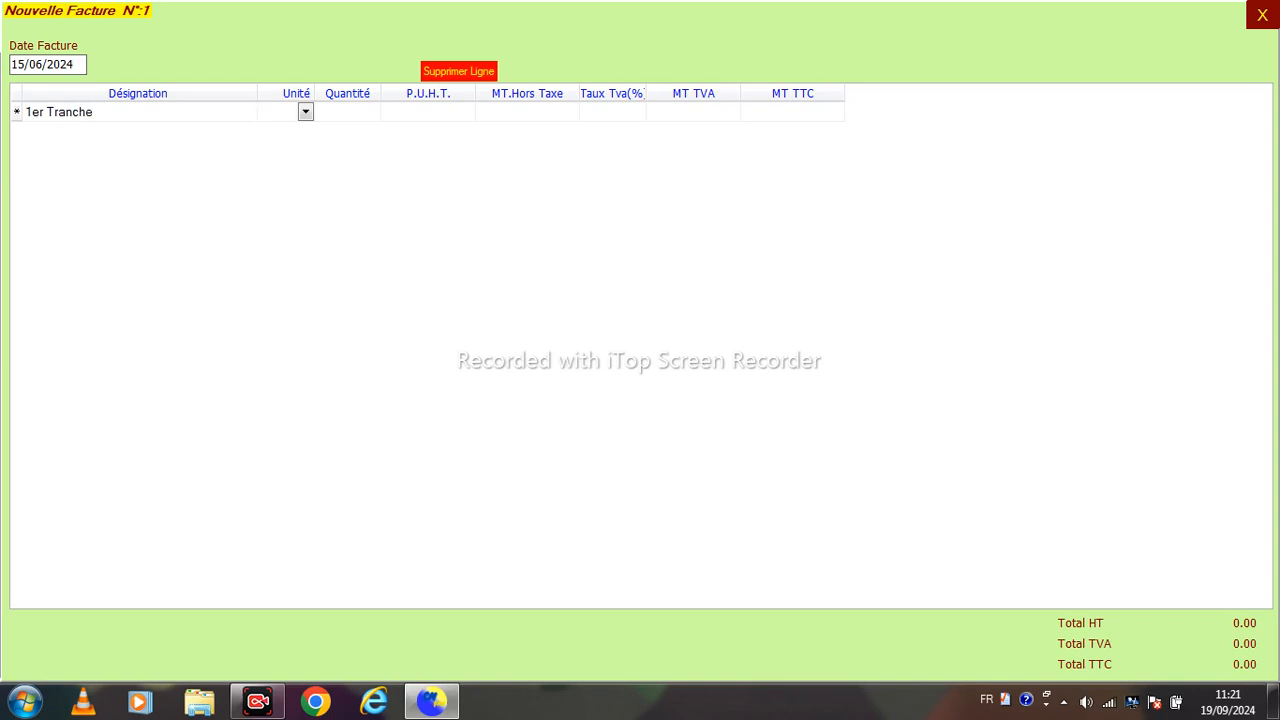
Fill in the 1er Tranche line with unit U, quantity 1, unit price 1700000 and 19% VAT, then return to the site overview
{"action": "type", "text": "U"}
{"action": "key", "text": "Tab"}
{"action": "type", "text": "1"}
{"action": "key", "text": "Tab"}
{"action": "type", "text": "1700000"}
{"action": "key", "text": "Tab"}
{"action": "key", "text": "Tab"}
{"action": "type", "text": "19"}
{"action": "key", "text": "Tab"}
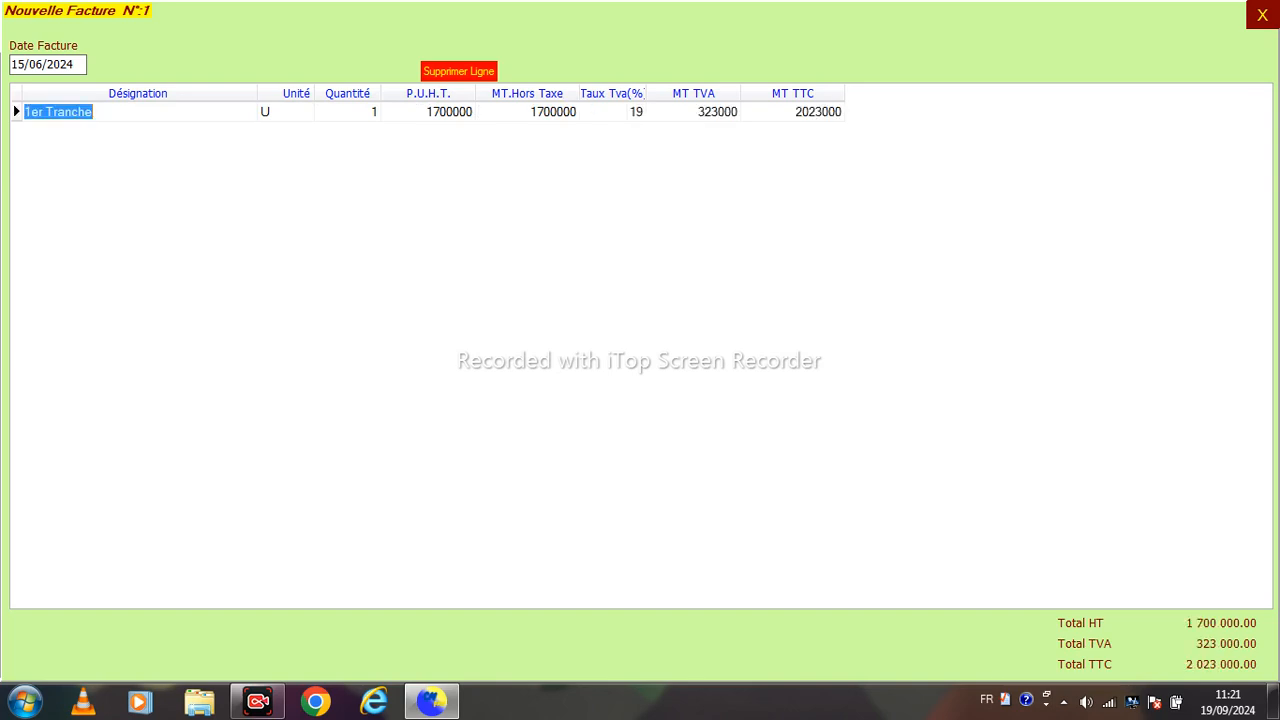
{"action": "left_click", "coordinate": [1262, 14]}
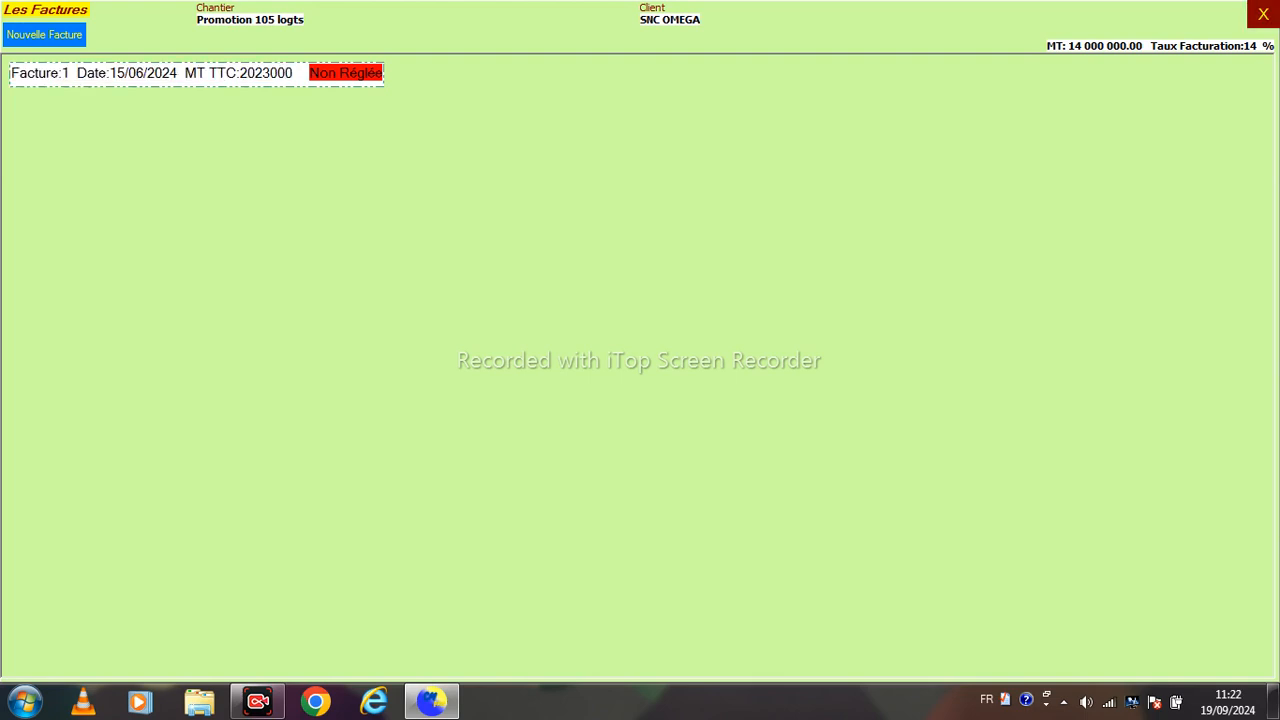
{"action": "left_click", "coordinate": [1263, 13]}
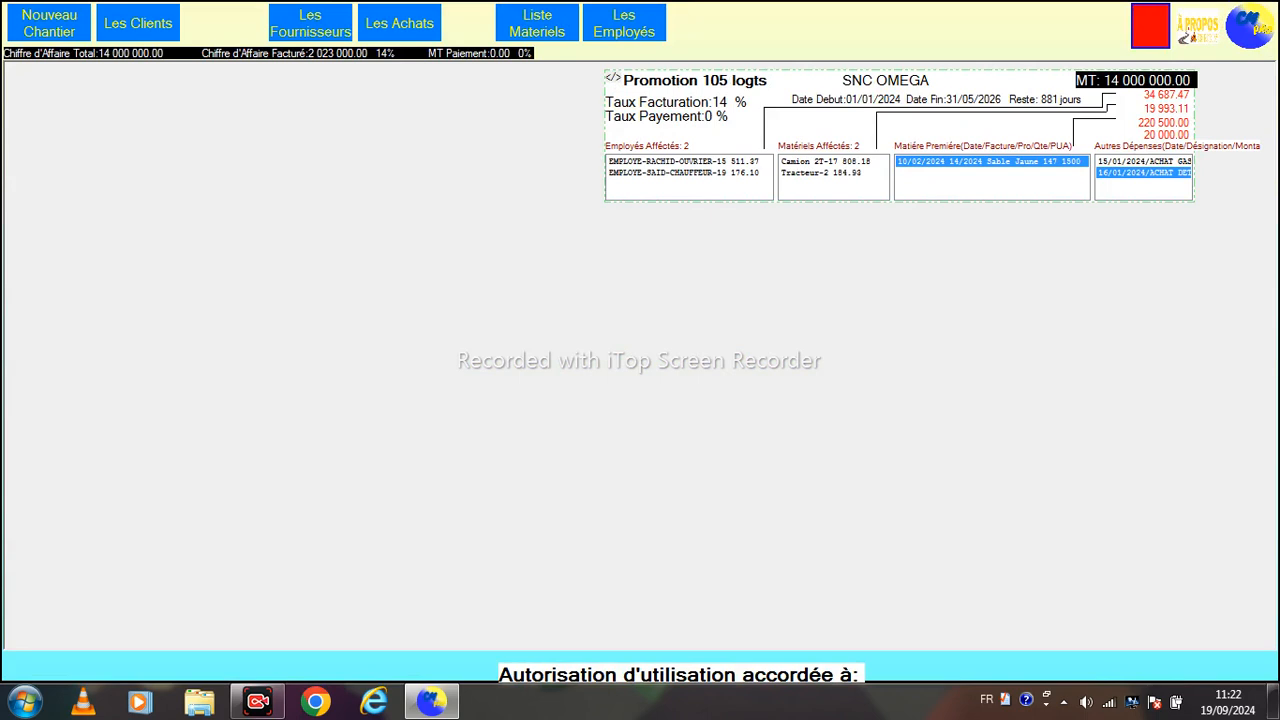
Create a second invoice for Promotion 105 logts dated 01/09/2024 with a line described as 2eme Tranche
{"action": "left_click", "coordinate": [675, 102]}
{"action": "left_click", "coordinate": [44, 34]}
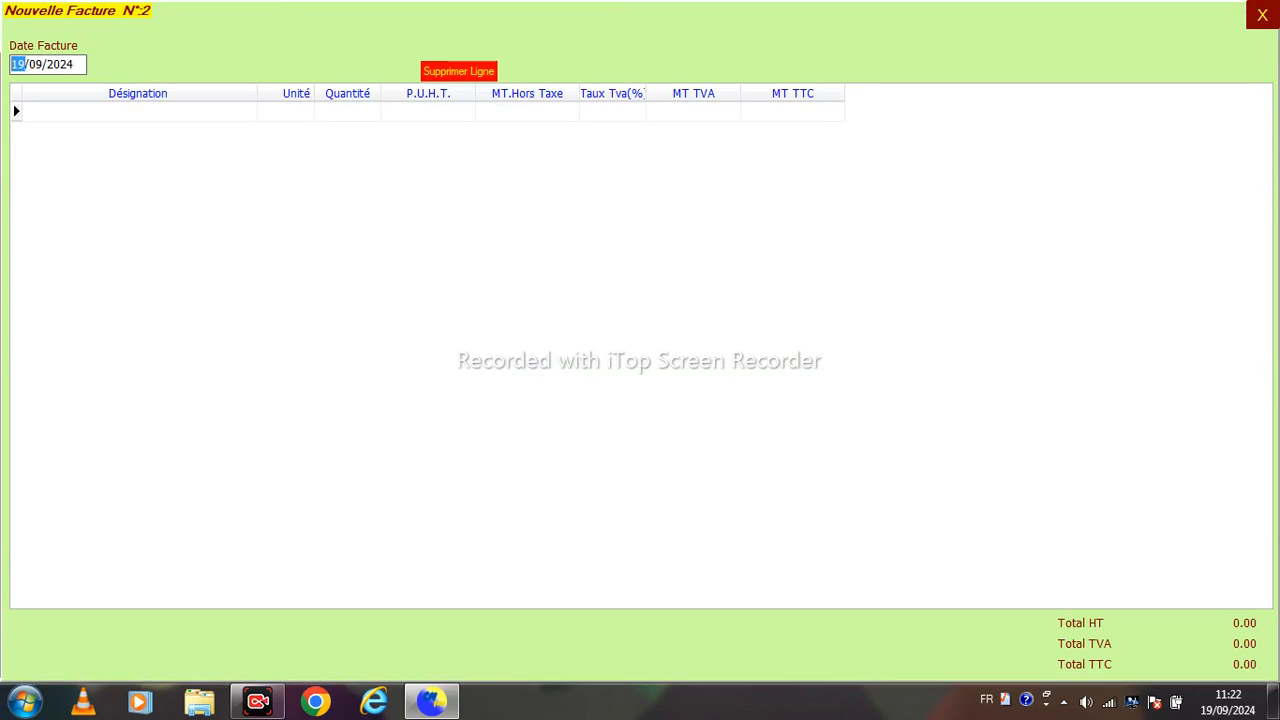
{"action": "type", "text": "01"}
{"action": "left_click", "coordinate": [139, 112]}
{"action": "type", "text": "22ezm"}
{"action": "type", "text": "e"}
{"action": "key", "text": "BackSpace"}
{"action": "key", "text": "BackSpace"}
{"action": "key", "text": "BackSpace"}
{"action": "key", "text": "BackSpace"}
{"action": "key", "text": "BackSpace"}
{"action": "type", "text": "elme"}
{"action": "key", "text": "BackSpace"}
{"action": "key", "text": "BackSpace"}
{"action": "key", "text": "BackSpace"}
{"action": "type", "text": "me Tranche"}
{"action": "key", "text": "Tab"}
Fill in the 2eme Tranche line with unit u, quantity 1, unit price 500000 and 19% VAT, then return to the site overview
{"action": "type", "text": "u"}
{"action": "key", "text": "Tab"}
{"action": "type", "text": "1"}
{"action": "key", "text": "Tab"}
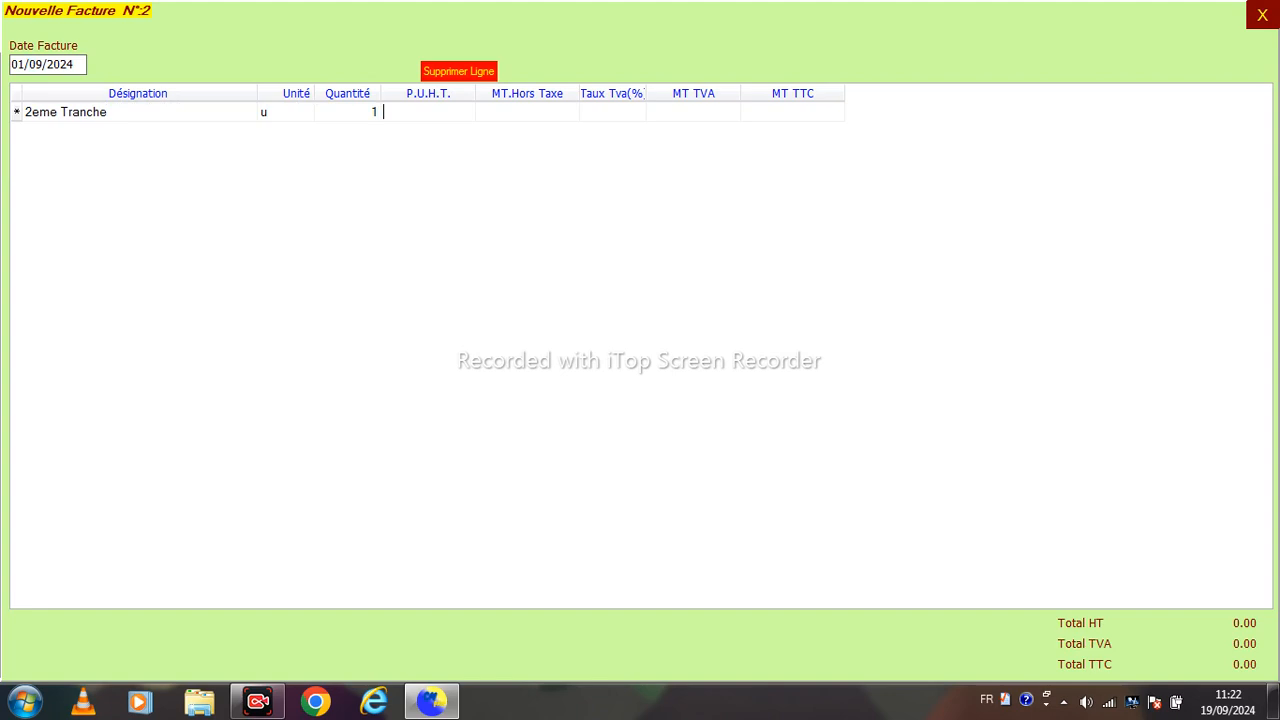
{"action": "type", "text": "500000"}
{"action": "key", "text": "Tab"}
{"action": "key", "text": "Tab"}
{"action": "type", "text": "19"}
{"action": "key", "text": "Return"}
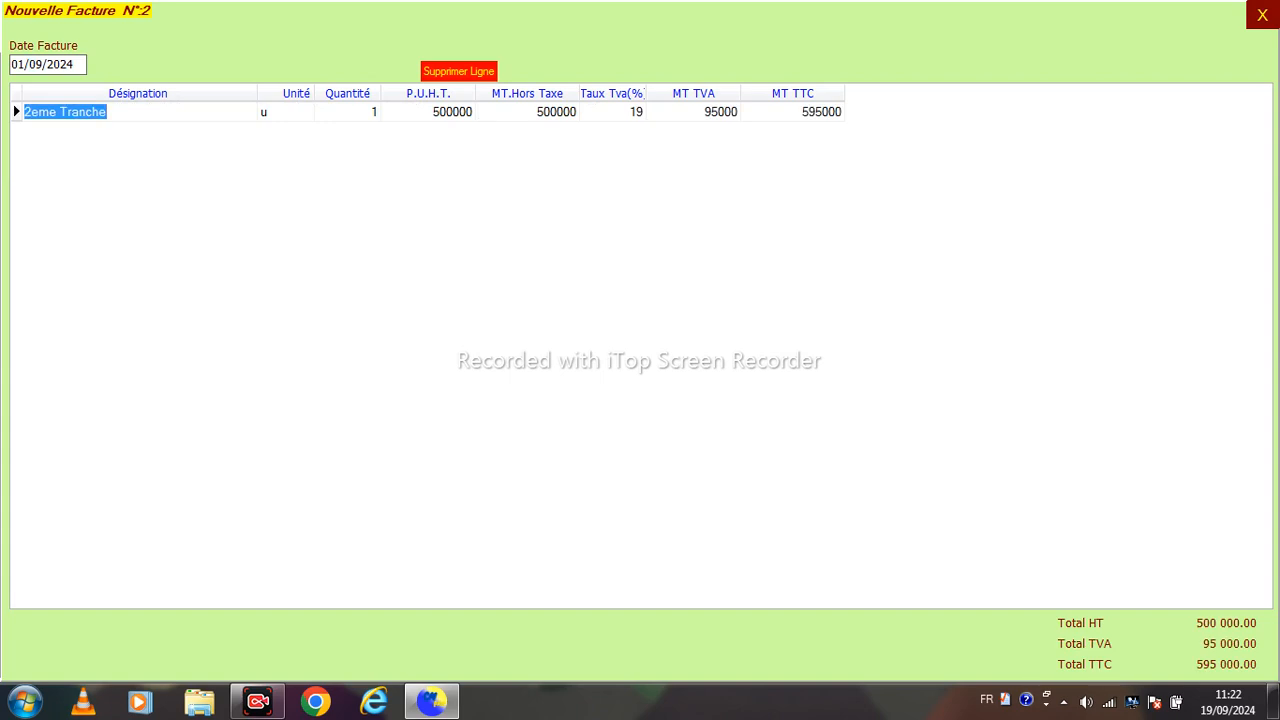
{"action": "left_click", "coordinate": [1262, 14]}
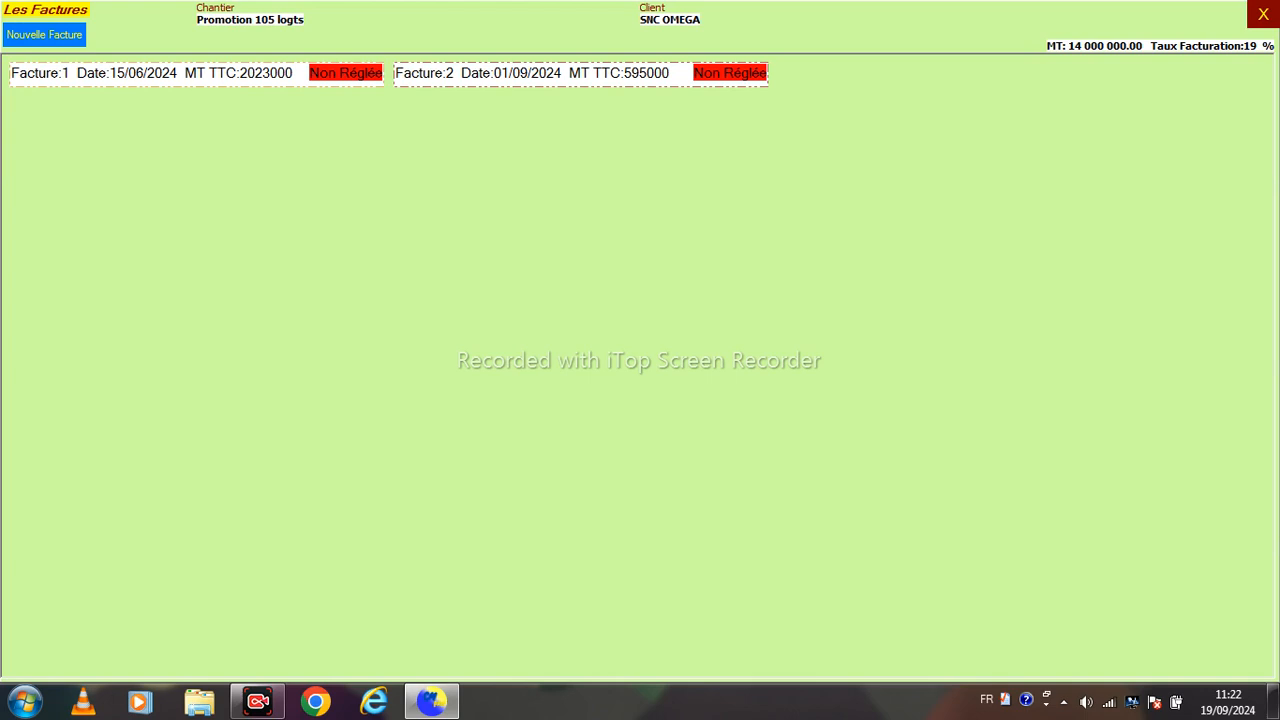
{"action": "left_click", "coordinate": [1263, 14]}
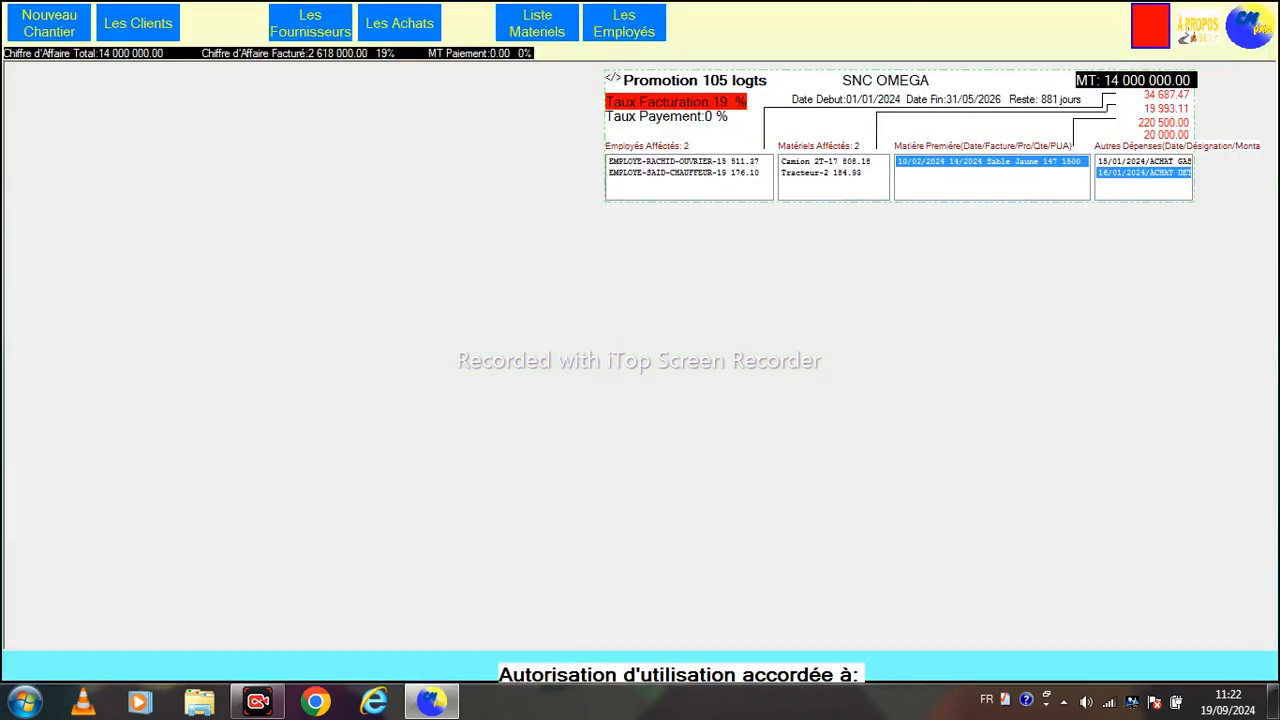
Record the payment of invoice 1 by CHEQUE dated 15/09/2024, entering the cheque number, and return to the site overview
{"action": "left_click", "coordinate": [675, 102]}
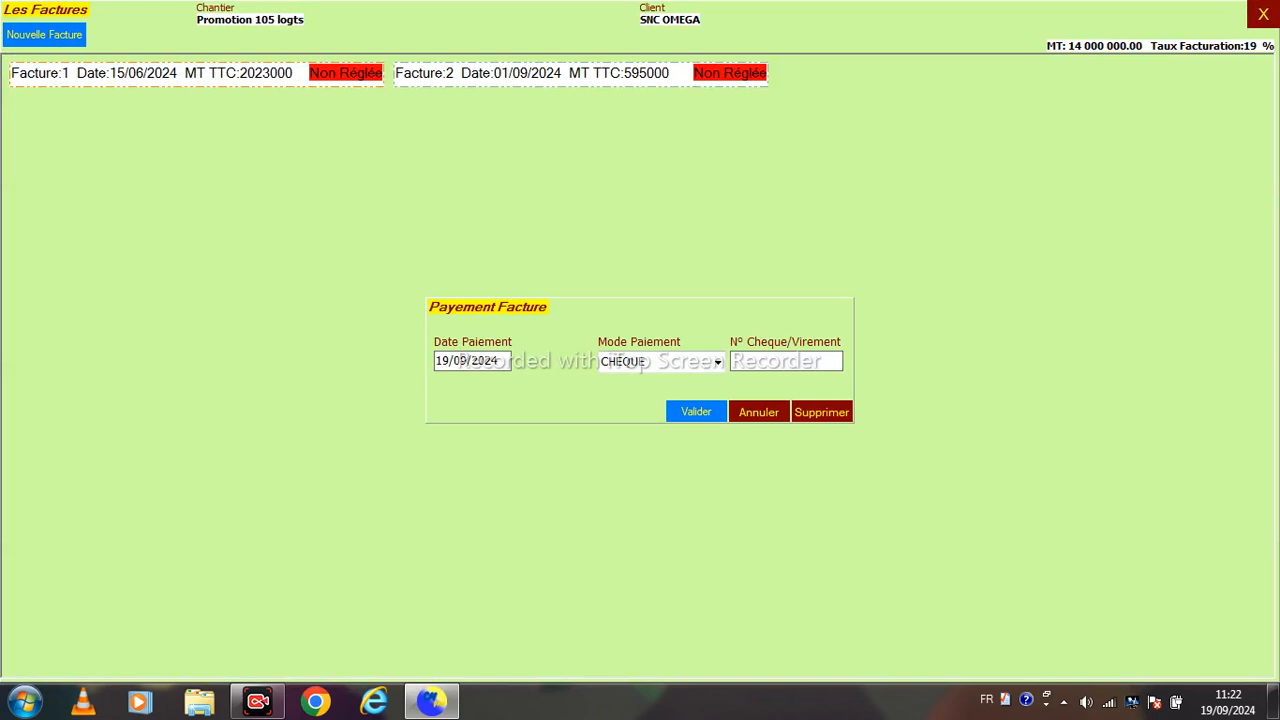
{"action": "left_click_drag", "start_coordinate": [436, 361], "coordinate": [455, 361]}
{"action": "type", "text": "15"}
{"action": "key", "text": "Tab"}
{"action": "key", "text": "Tab"}
{"action": "type", "text": "45454545"}
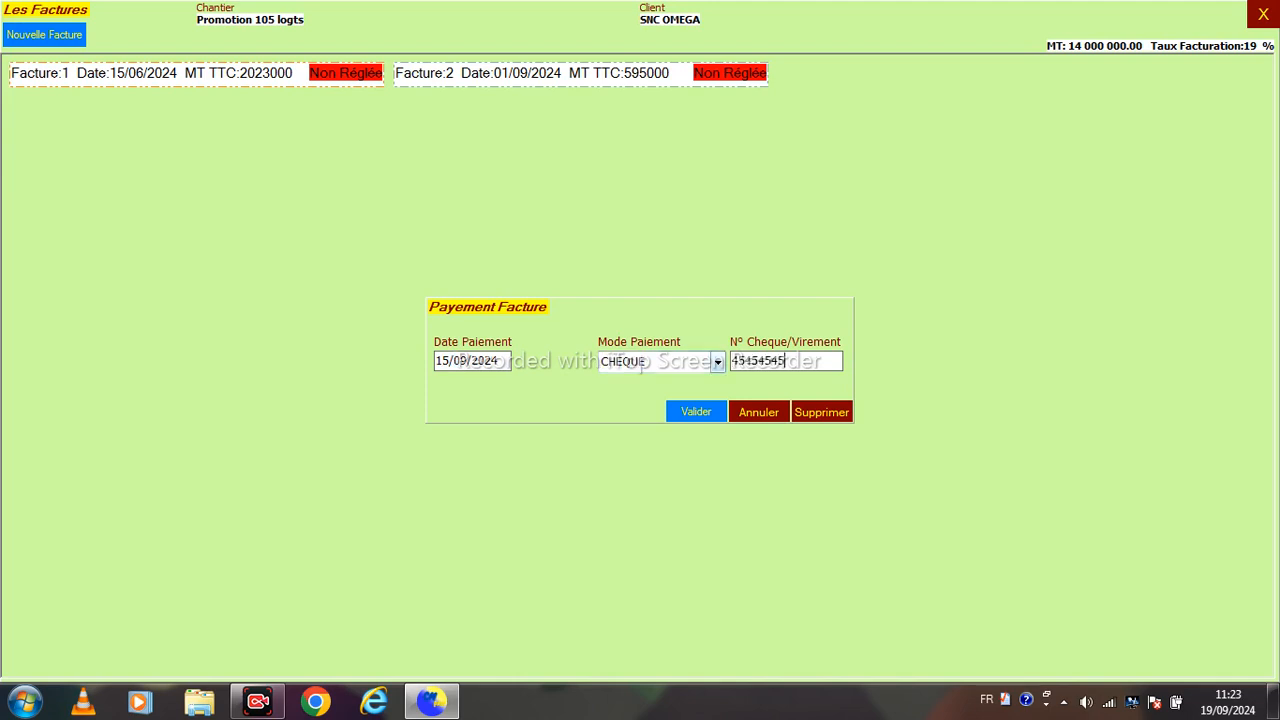
{"action": "left_click", "coordinate": [717, 361]}
{"action": "left_click", "coordinate": [717, 362]}
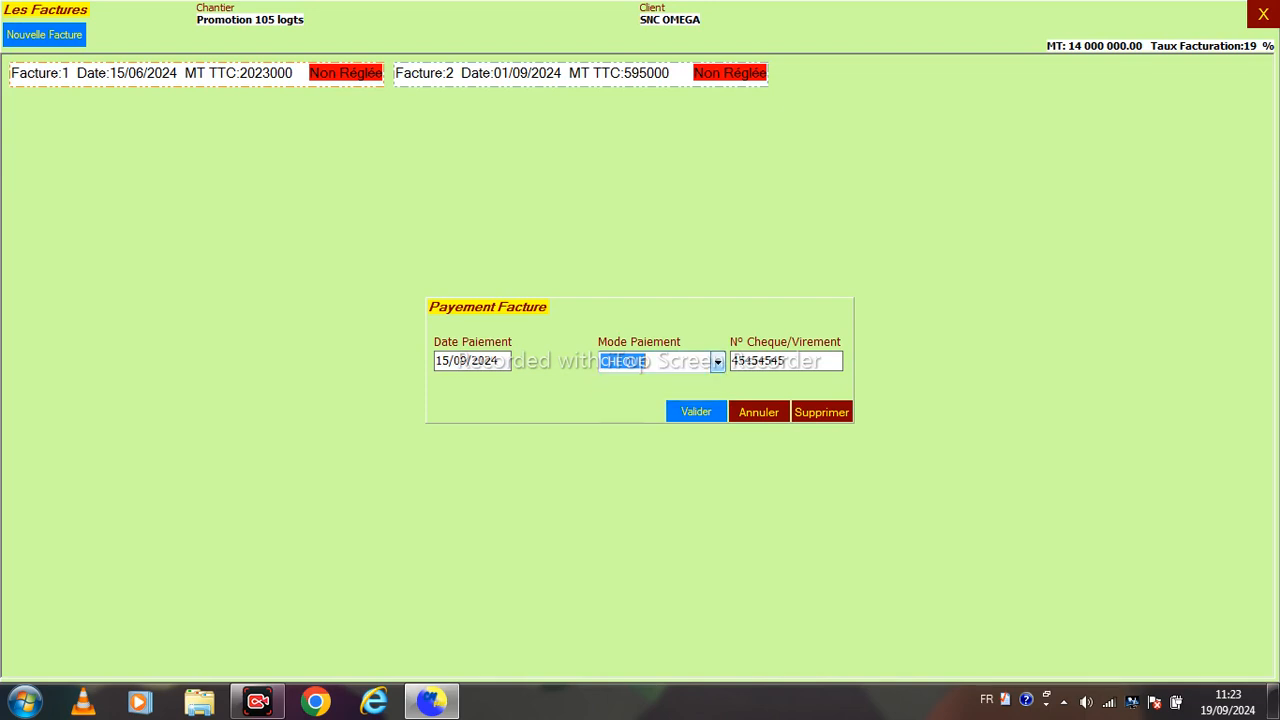
{"action": "left_click", "coordinate": [697, 412]}
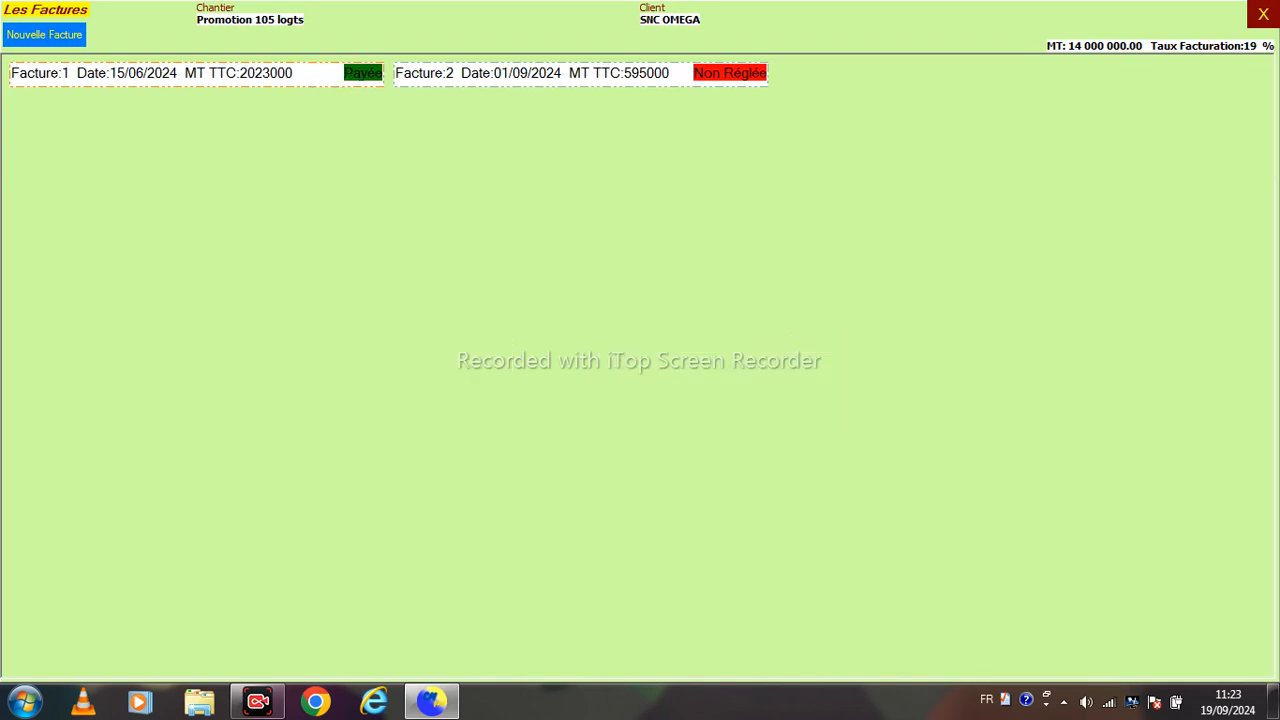
{"action": "left_click", "coordinate": [362, 73]}
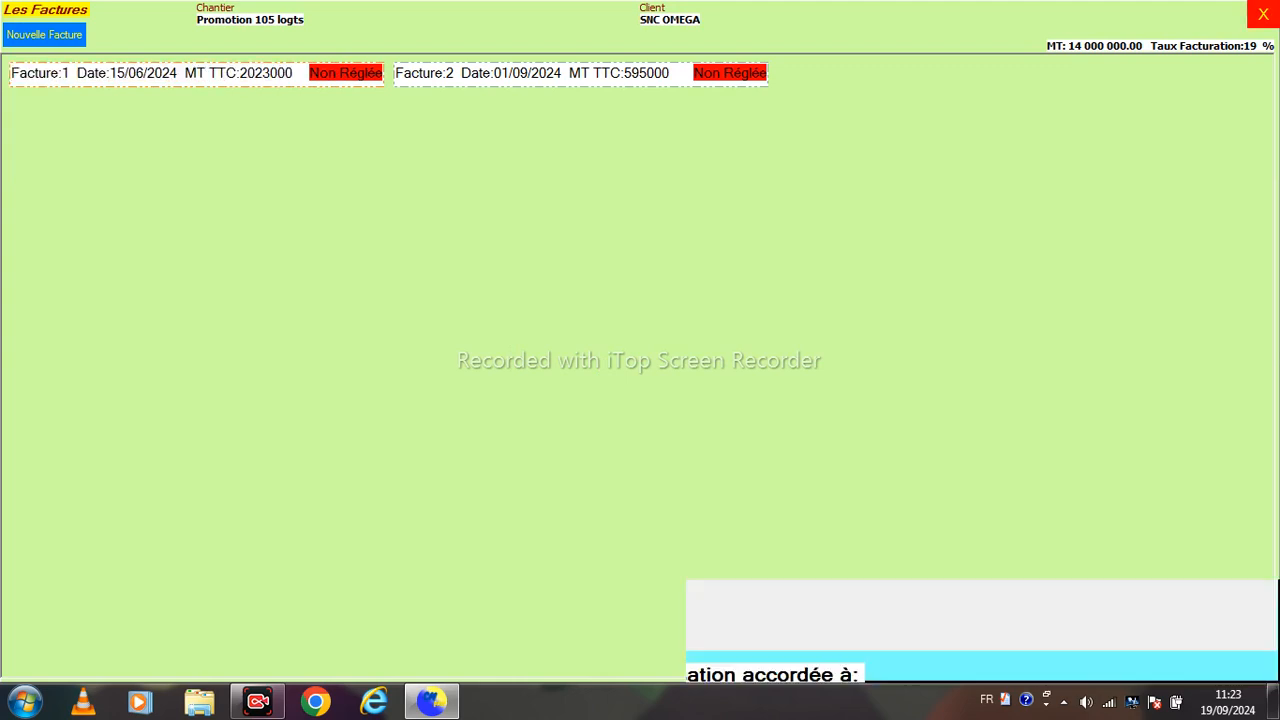
{"action": "left_click", "coordinate": [1263, 14]}
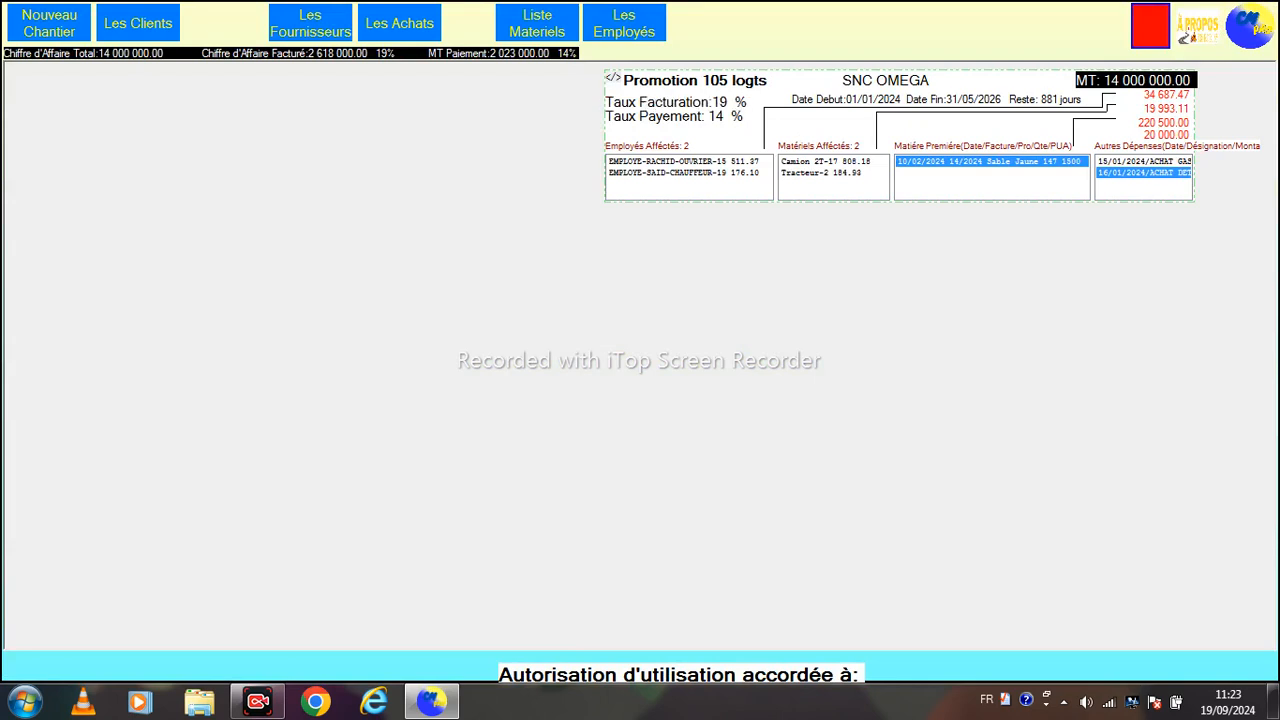
Review the invoice list of Promotion 105 logts, including each invoice's payment status, and return to the site overview
{"action": "left_click", "coordinate": [675, 102]}
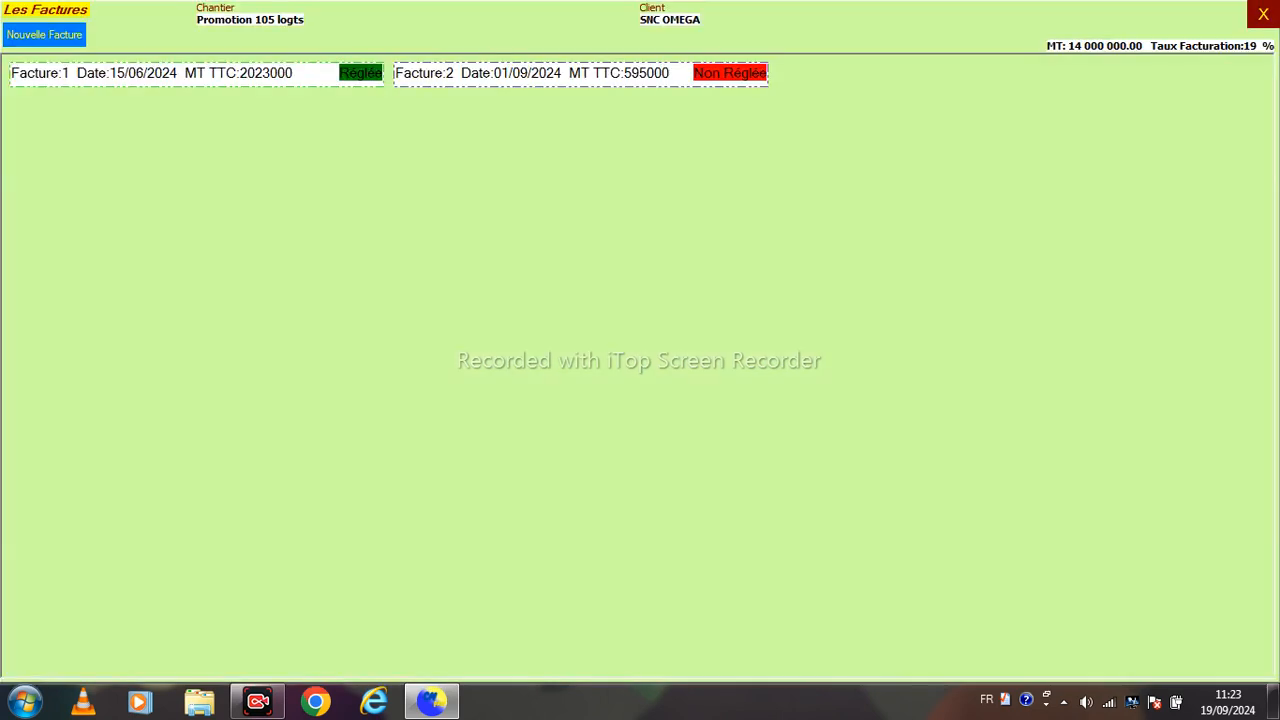
{"action": "left_click", "coordinate": [1263, 14]}
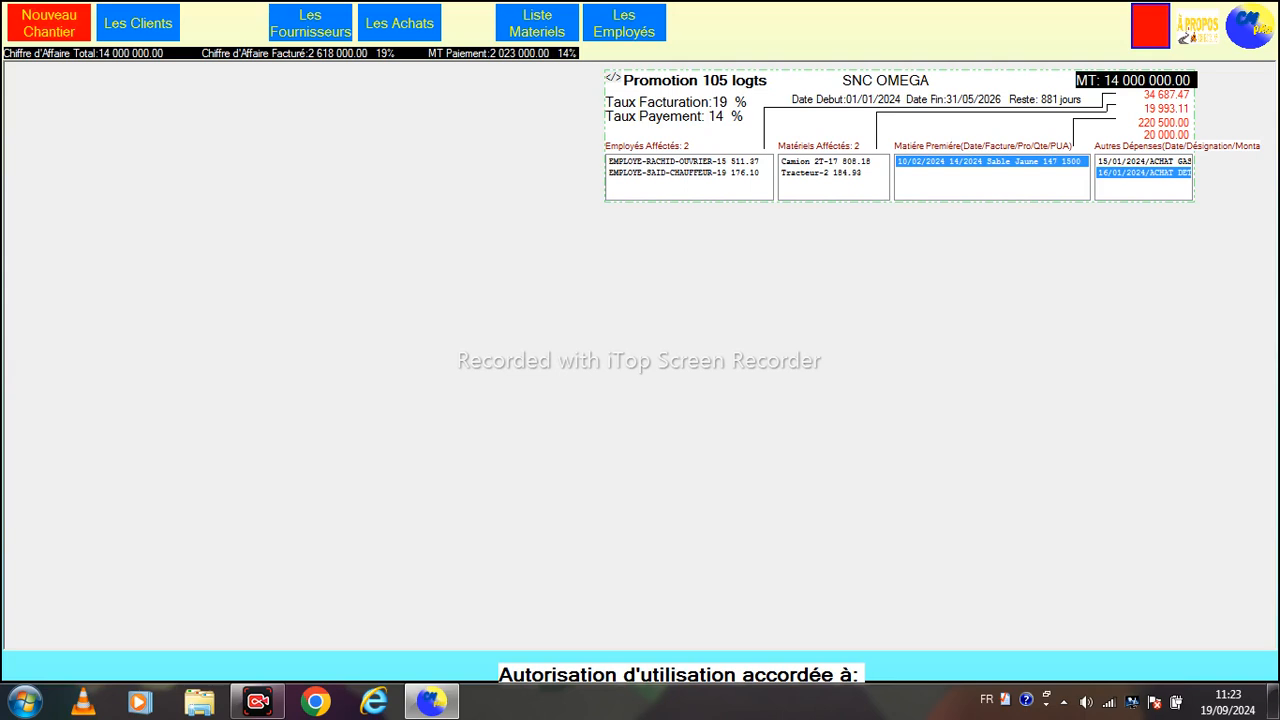
Create a new site named Villa R+3 with the address Bejaia
{"action": "left_click", "coordinate": [49, 23]}
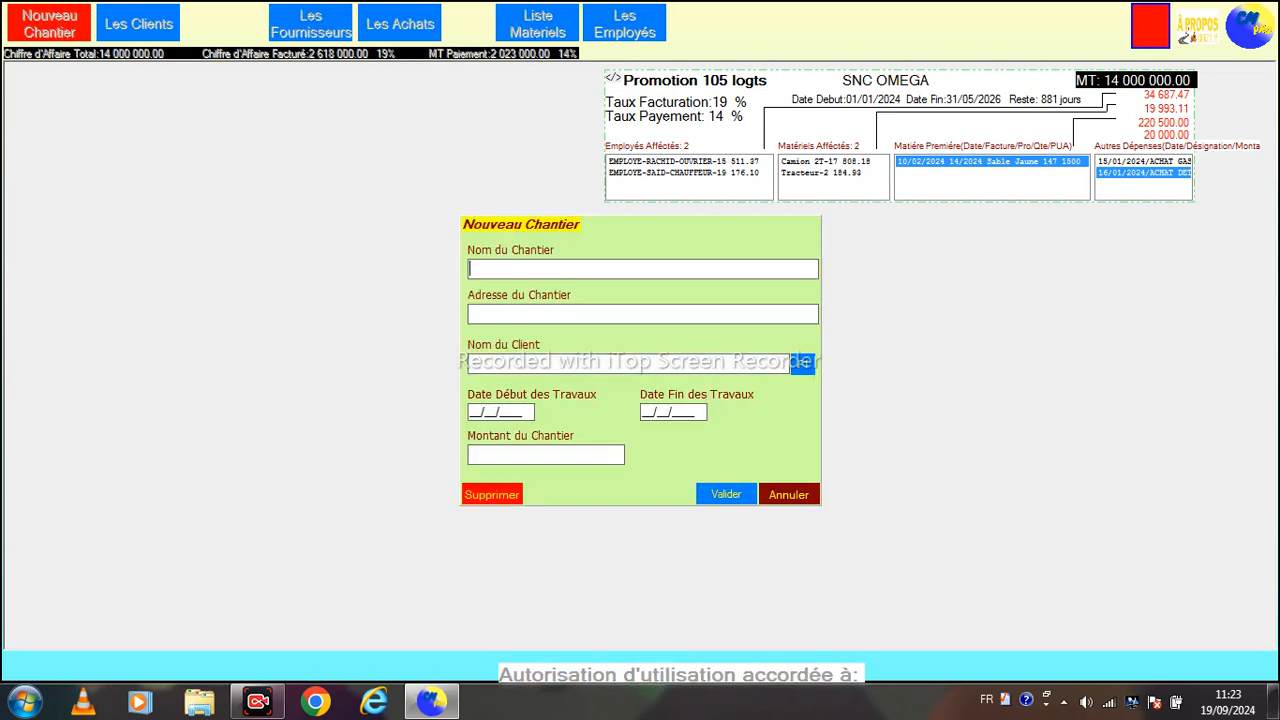
{"action": "type", "text": "Vial"}
{"action": "key", "text": "BackSpace"}
{"action": "key", "text": "BackSpace"}
{"action": "type", "text": "lma"}
{"action": "key", "text": "BackSpace"}
{"action": "key", "text": "BackSpace"}
{"action": "type", "text": "la"}
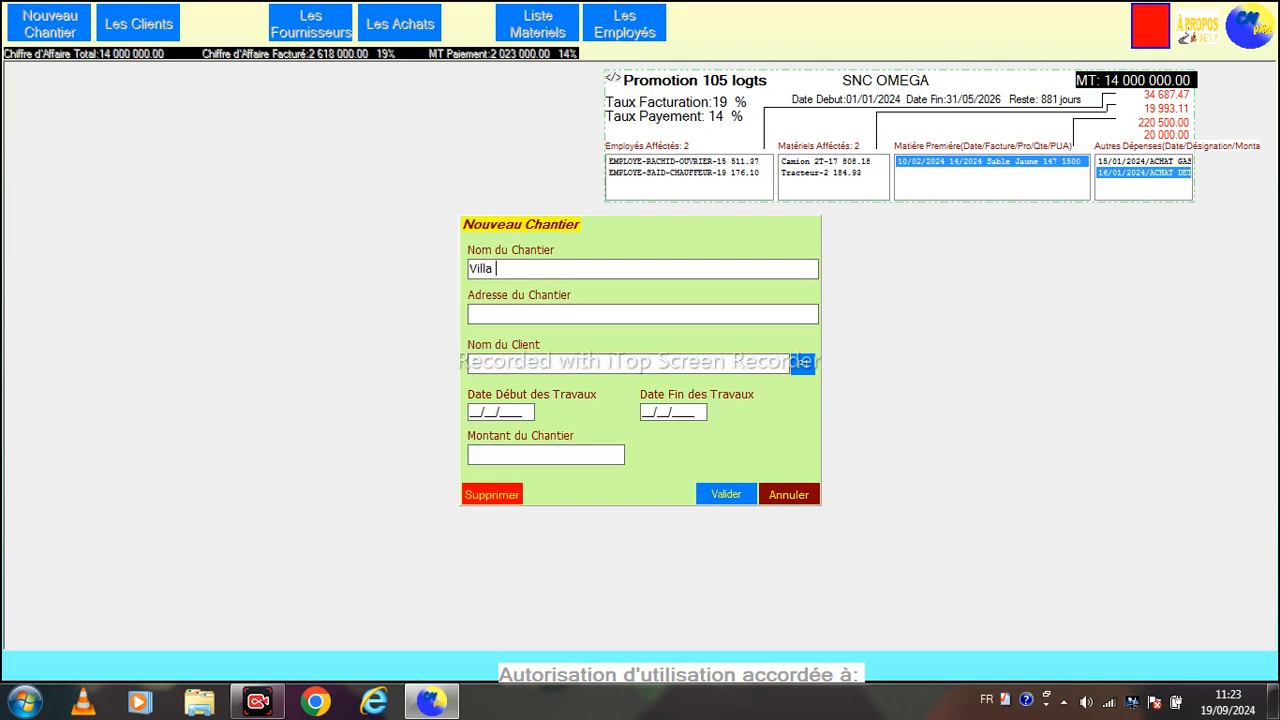
{"action": "type", "text": " R+3"}
{"action": "key", "text": "Tab"}
{"action": "type", "text": "Bejaia"}
{"action": "key", "text": "Tab"}
Add a new client to the client list by entering the client's name, and assign that client to the Villa R+3 site
{"action": "key", "text": "F1"}
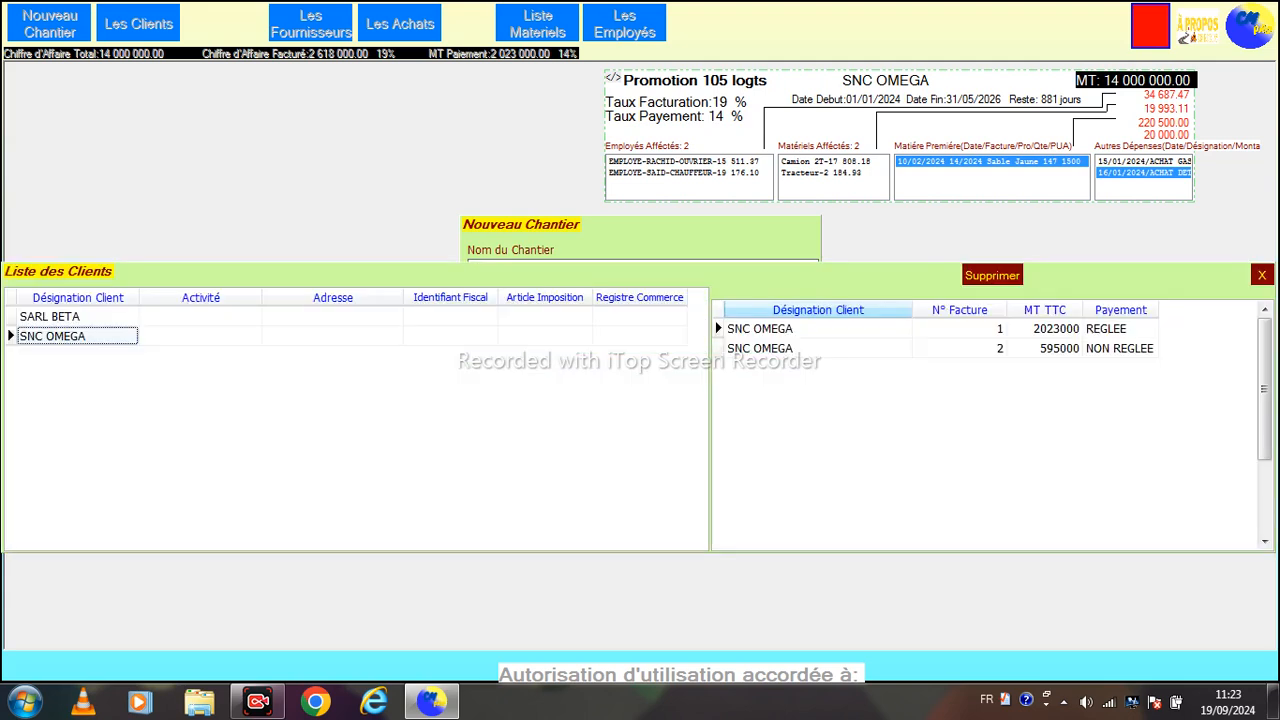
{"action": "key", "text": "Down"}
{"action": "type", "text": "client"}
{"action": "key", "text": "BackSpace"}
{"action": "key", "text": "BackSpace"}
{"action": "key", "text": "BackSpace"}
{"action": "key", "text": "BackSpace"}
{"action": "key", "text": "BackSpace"}
{"action": "key", "text": "BackSpace"}
{"action": "type", "text": "CLIENT WALID"}
{"action": "left_click", "coordinate": [264, 356]}
{"action": "key", "text": "Return"}
{"action": "key", "text": "Return"}
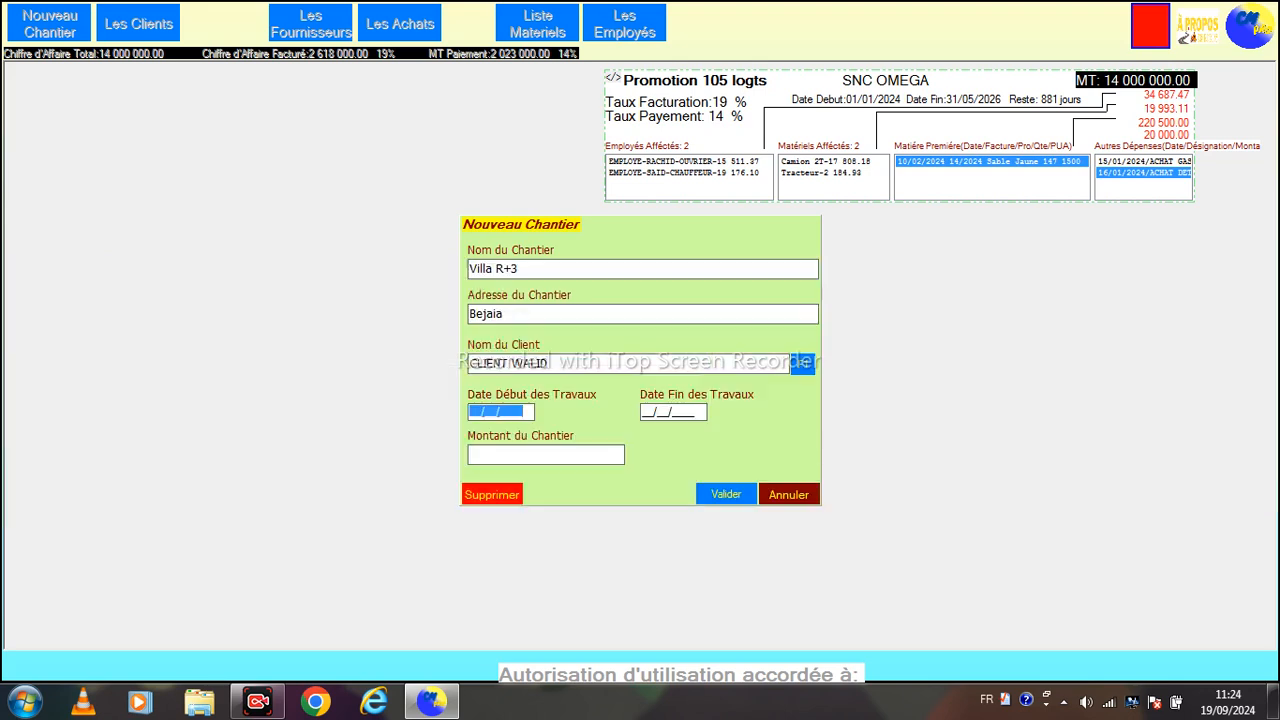
Set the work dates from 05/03/2024 to 31/12/2024 and the site amount to 8000000, and validate the new site
{"action": "type", "text": "05/03/2024"}
{"action": "key", "text": "Return"}
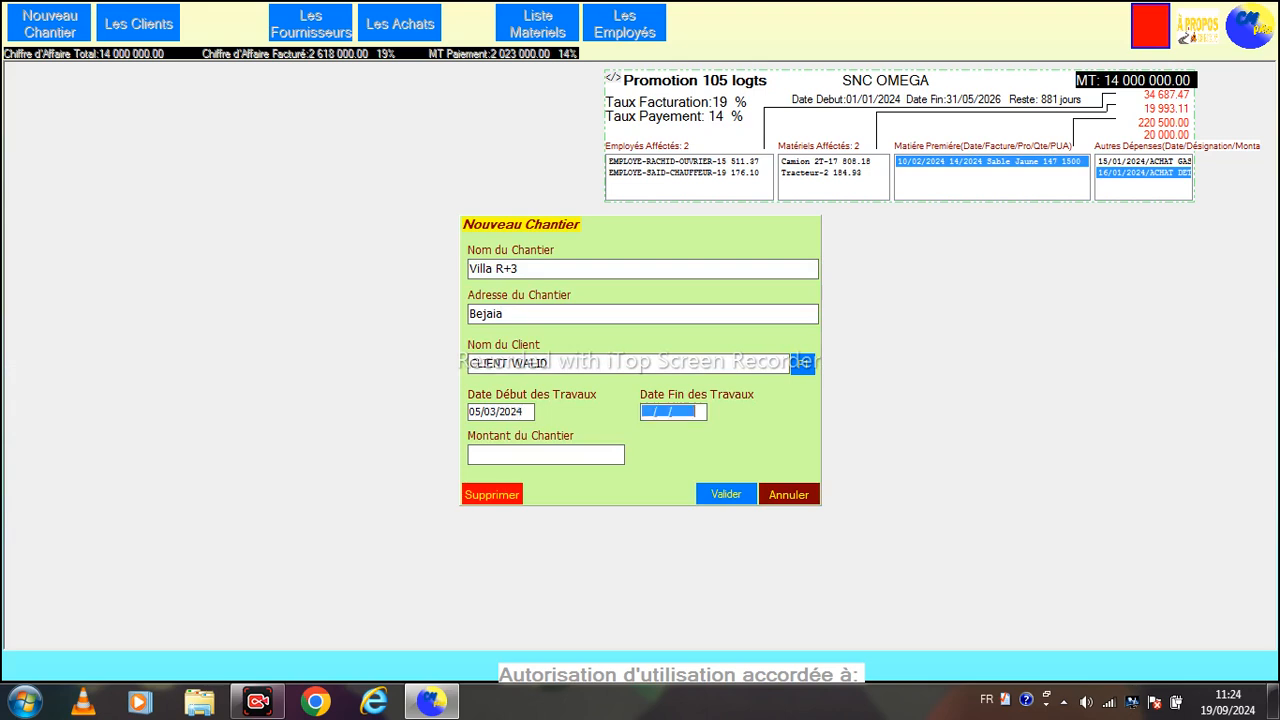
{"action": "type", "text": "31122024"}
{"action": "key", "text": "Return"}
{"action": "type", "text": "800000"}
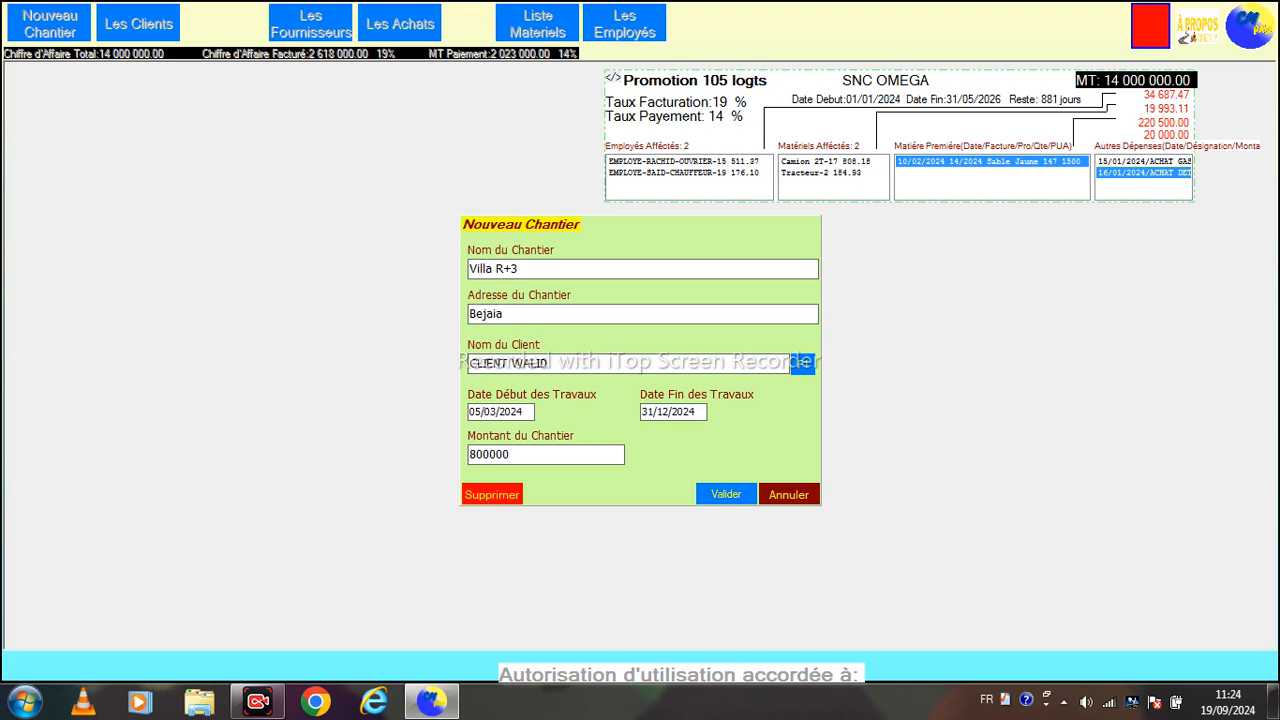
{"action": "type", "text": "0"}
{"action": "left_click", "coordinate": [726, 494]}
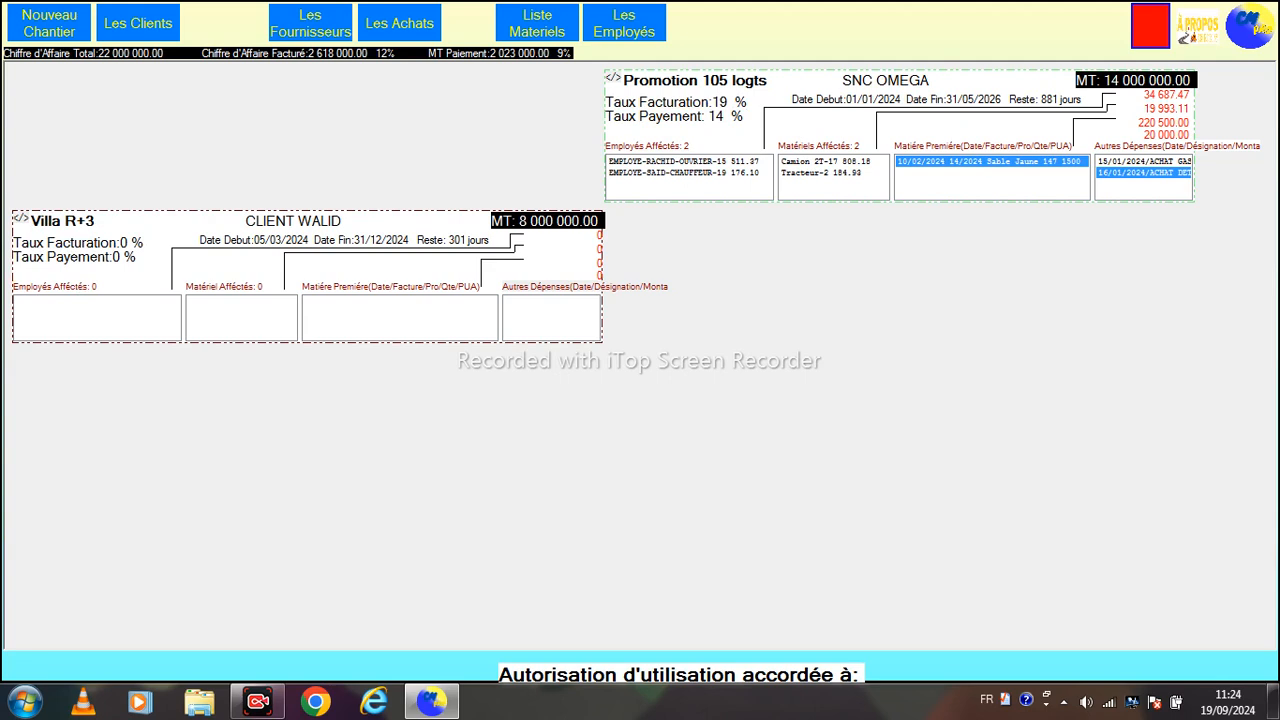
Check the GARDIEN employee's attendance sheet from the Villa R+3 site and return to the employee list
{"action": "left_click", "coordinate": [55, 286]}
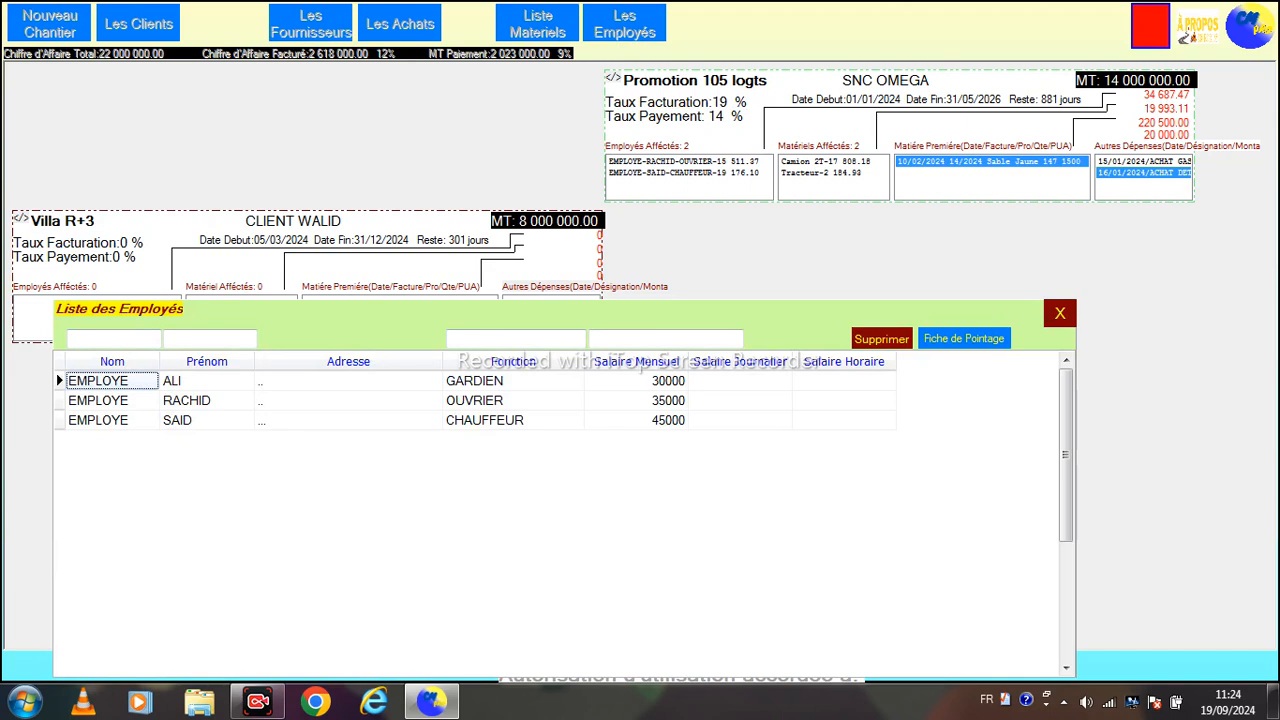
{"action": "left_click", "coordinate": [112, 401]}
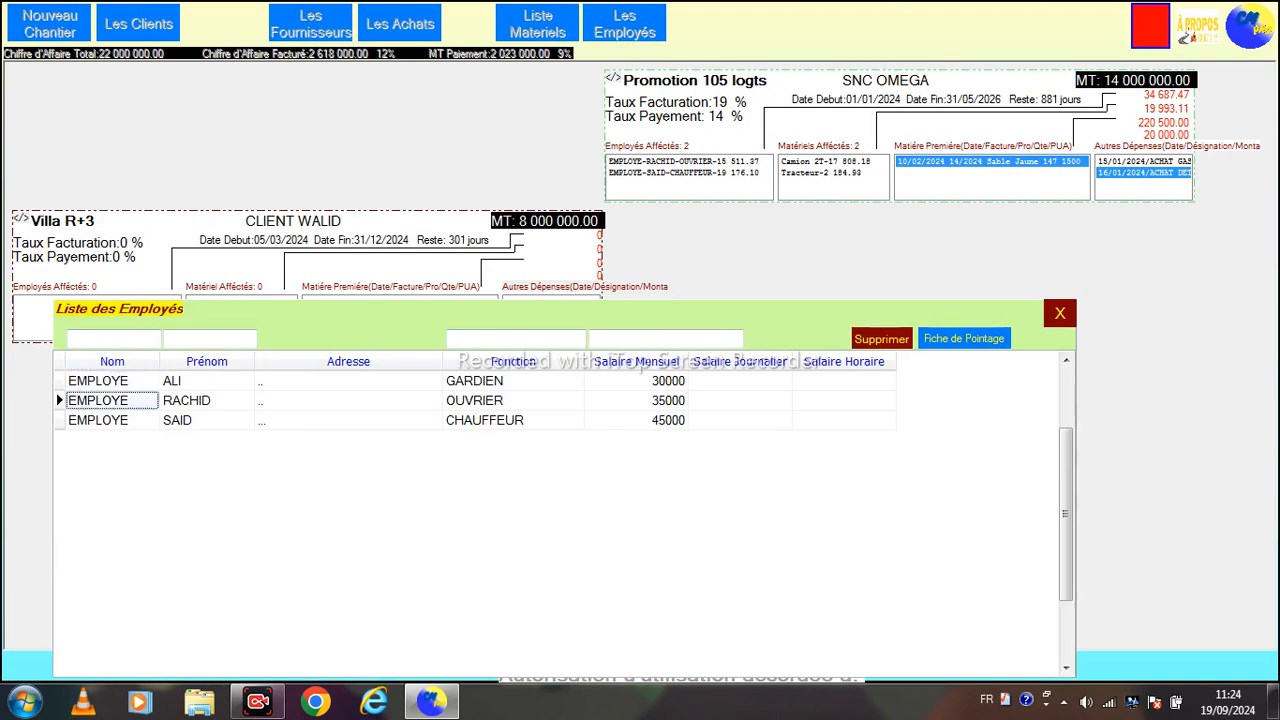
{"action": "left_click", "coordinate": [112, 381]}
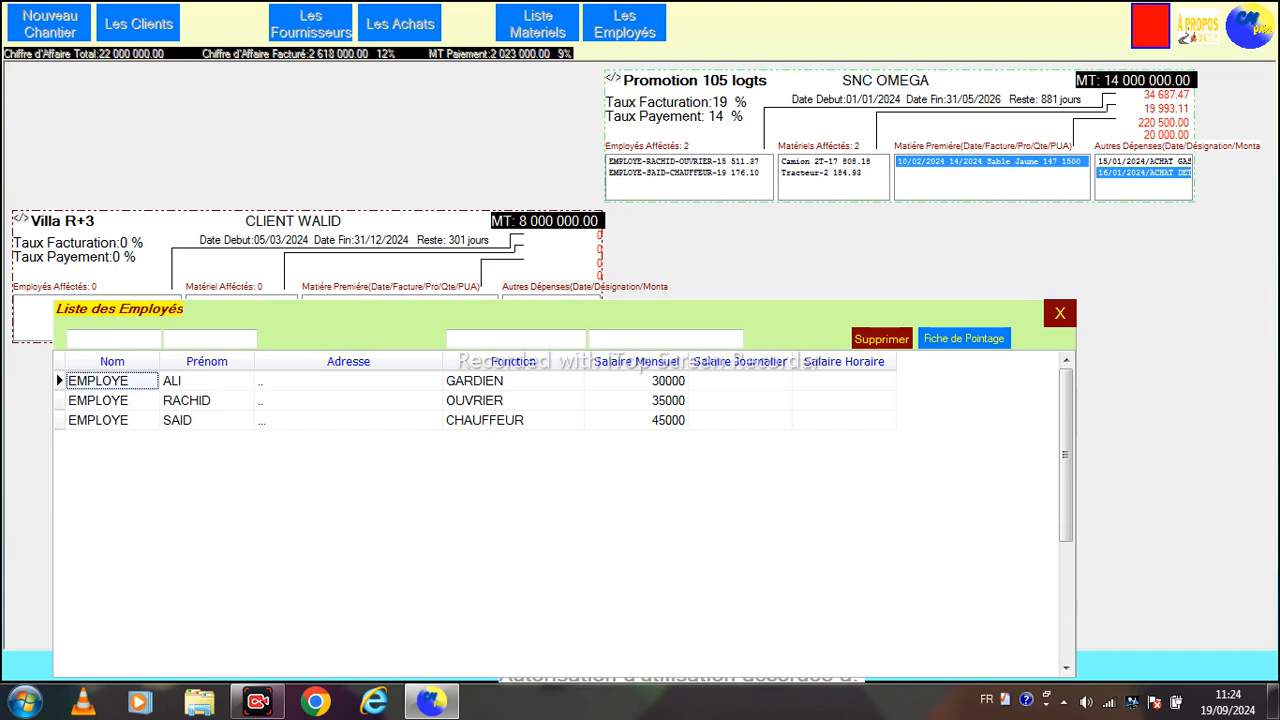
{"action": "left_click", "coordinate": [964, 339]}
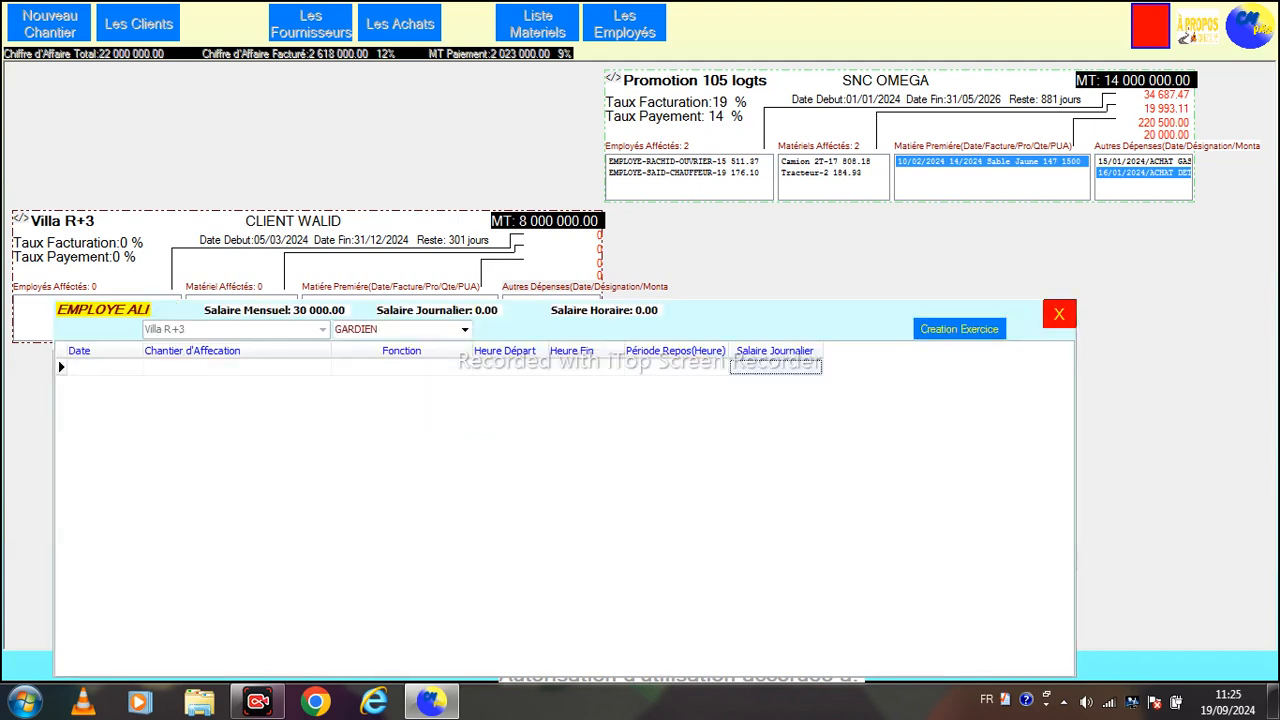
{"action": "left_click", "coordinate": [1059, 314]}
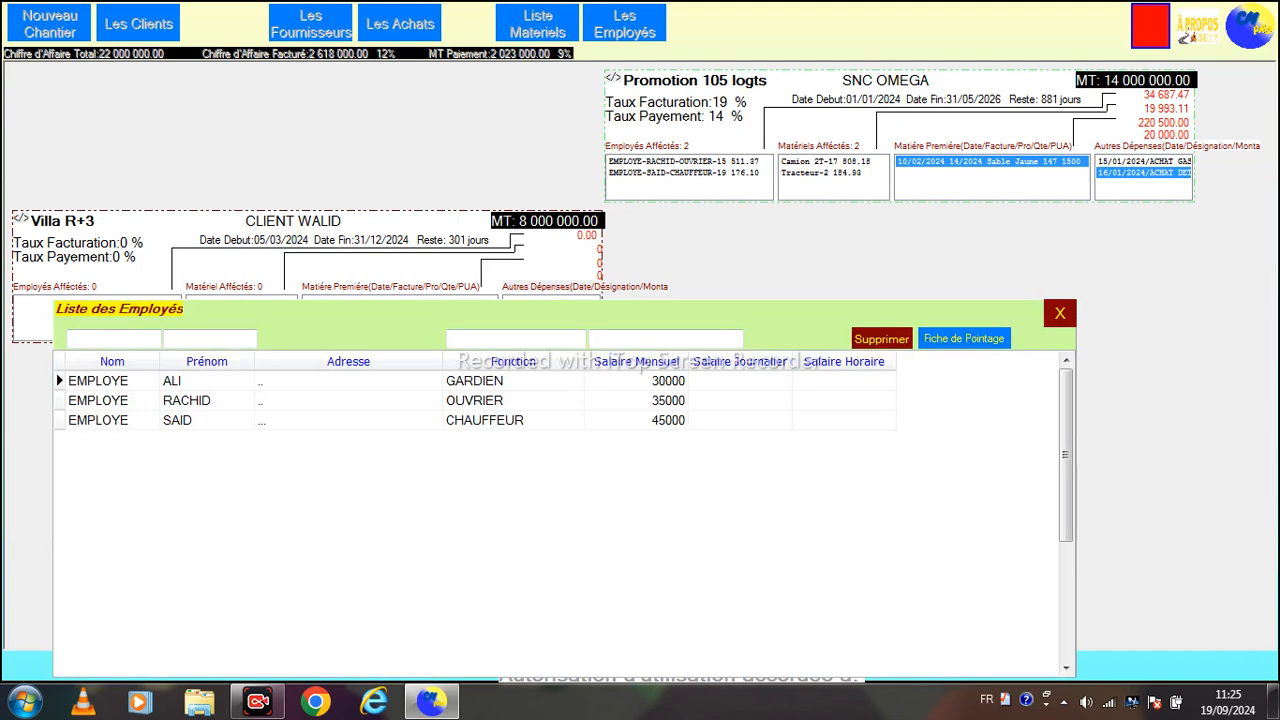
Open the OUVRIER employee's attendance sheet for Villa R+3 and go to the unassigned row of 13/01/2024
{"action": "left_click", "coordinate": [187, 401]}
{"action": "left_click", "coordinate": [964, 339]}
{"action": "left_click", "coordinate": [236, 384]}
{"action": "key", "text": "Up"}
{"action": "key", "text": "Up"}
{"action": "key", "text": "Up"}
{"action": "key", "text": "Up"}
{"action": "key", "text": "Up"}
{"action": "key", "text": "Up"}
{"action": "key", "text": "Up"}
{"action": "key", "text": "Up"}
{"action": "key", "text": "Up"}
{"action": "key", "text": "Up"}
{"action": "key", "text": "Up"}
{"action": "key", "text": "Up"}
{"action": "key", "text": "Up"}
{"action": "key", "text": "Up"}
{"action": "key", "text": "Up"}
{"action": "key", "text": "Up"}
{"action": "key", "text": "Up"}
{"action": "key", "text": "Up"}
{"action": "key", "text": "Up"}
{"action": "key", "text": "Up"}
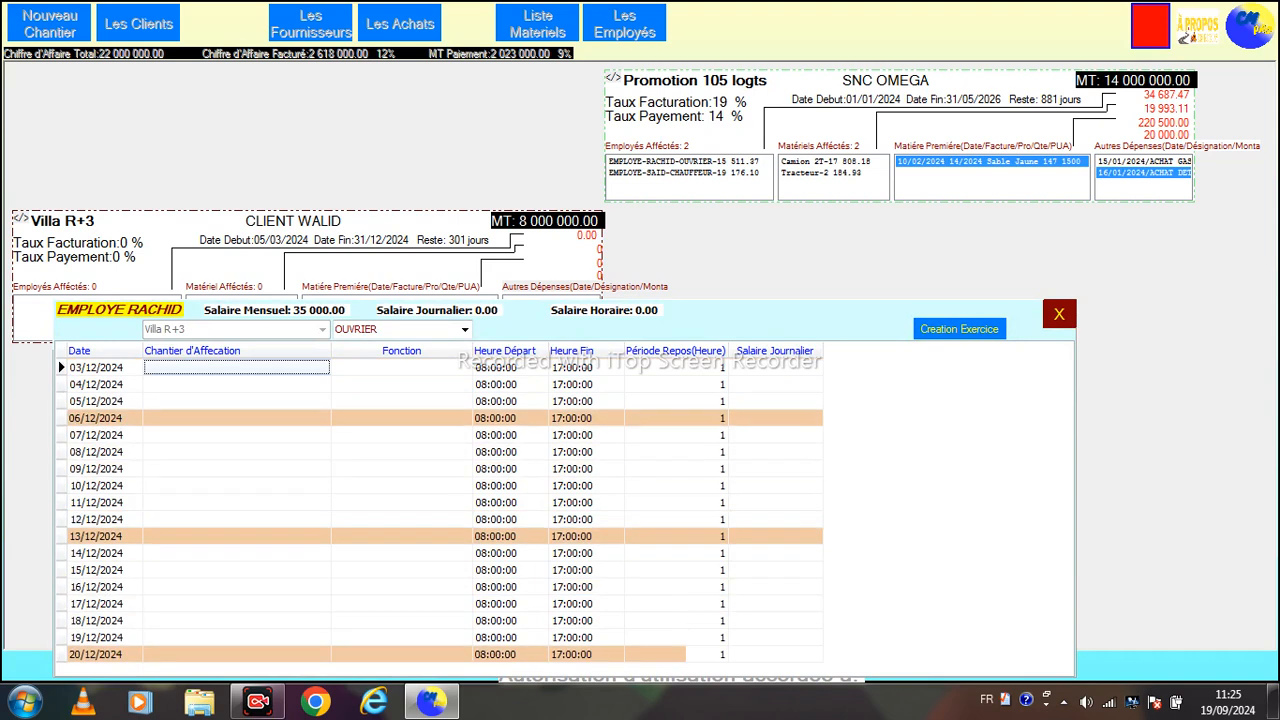
{"action": "key", "text": "Page_Up"}
{"action": "key", "text": "Page_Up"}
{"action": "key", "text": "Page_Up"}
{"action": "key", "text": "Page_Up"}
{"action": "key", "text": "Page_Up"}
{"action": "key", "text": "Page_Up"}
{"action": "key", "text": "Page_Up"}
{"action": "key", "text": "Page_Up"}
{"action": "key", "text": "Page_Up"}
{"action": "key", "text": "Page_Up"}
{"action": "key", "text": "Page_Up"}
{"action": "key", "text": "Page_Up"}
{"action": "key", "text": "Page_Up"}
{"action": "key", "text": "Page_Up"}
{"action": "key", "text": "Page_Up"}
{"action": "key", "text": "Page_Up"}
{"action": "key", "text": "Page_Up"}
{"action": "key", "text": "Page_Up"}
{"action": "key", "text": "Page_Up"}
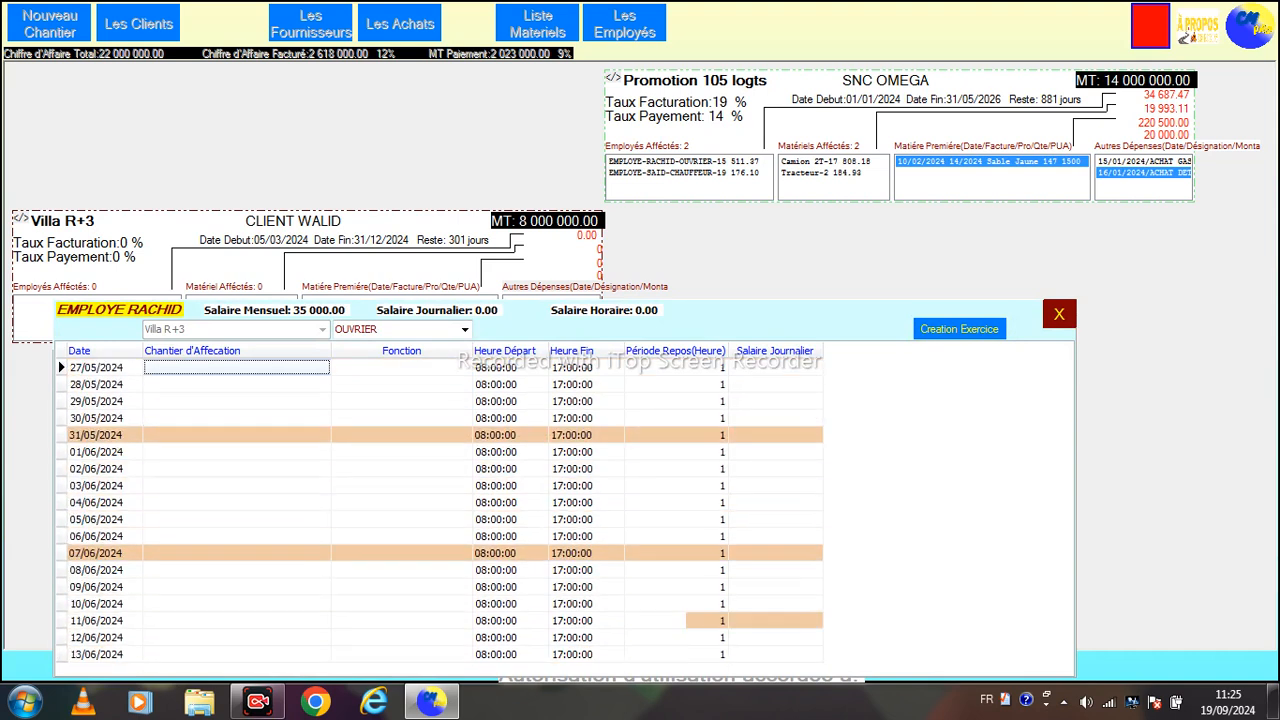
{"action": "key", "text": "Down"}
{"action": "key", "text": "Down"}
{"action": "key", "text": "Up"}
{"action": "key", "text": "Up"}
{"action": "key", "text": "Down"}
{"action": "key", "text": "Down"}
{"action": "key", "text": "Down"}
{"action": "key", "text": "Down"}
{"action": "key", "text": "Down"}
{"action": "key", "text": "Down"}
{"action": "key", "text": "Down"}
{"action": "key", "text": "Down"}
{"action": "key", "text": "Down"}
{"action": "key", "text": "Down"}
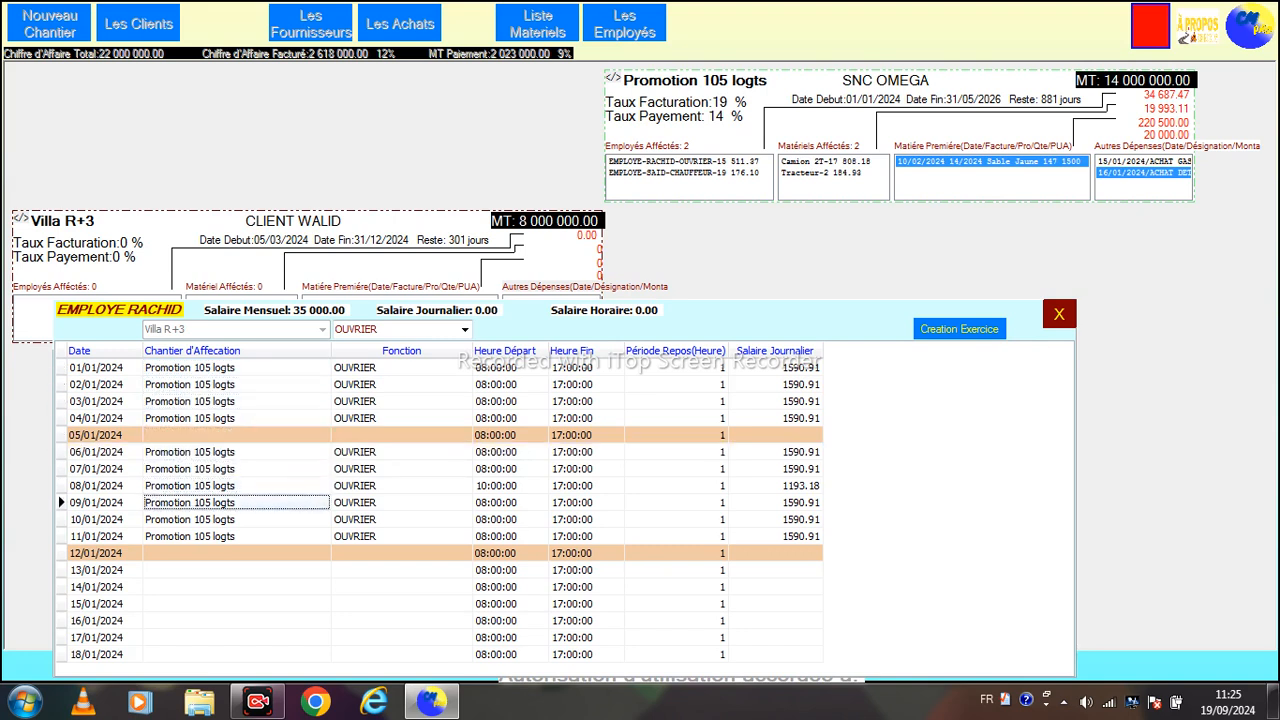
{"action": "key", "text": "Down"}
{"action": "key", "text": "Down"}
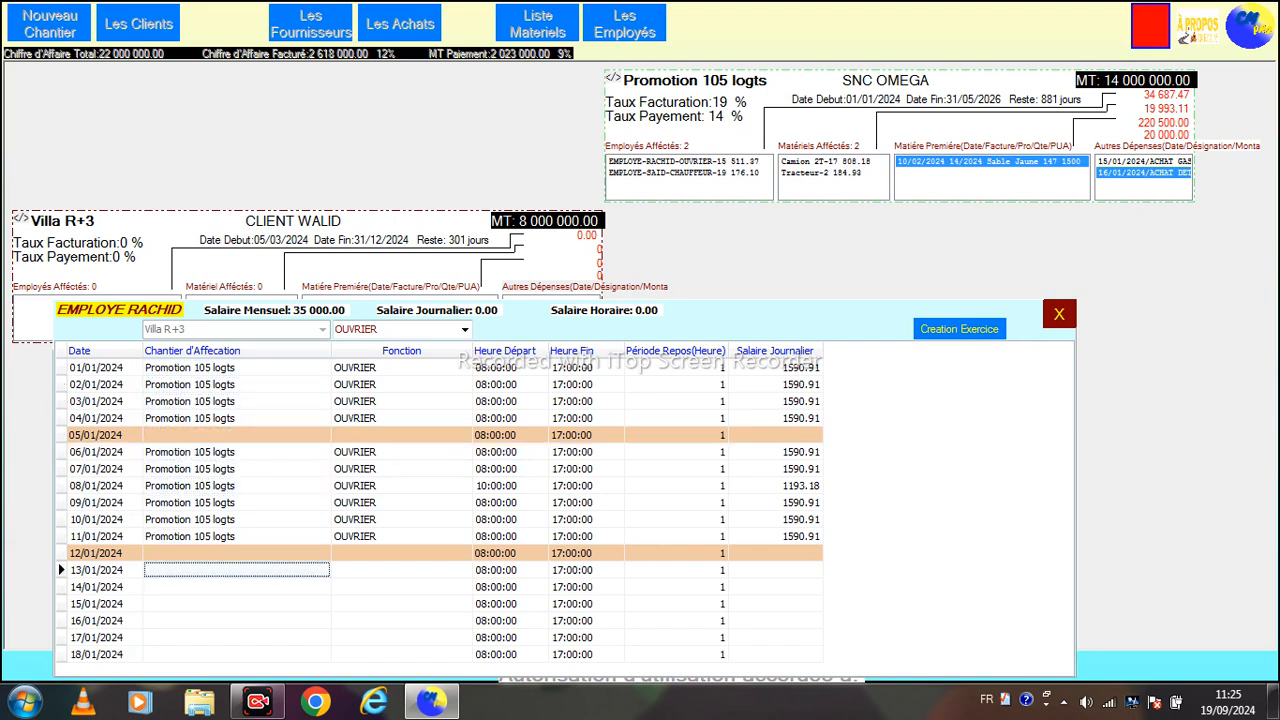
Try to assign the Villa R+3 site to the OUVRIER employee's days from 13/01/2024 to 18/01/2024
{"action": "key", "text": "Down"}
{"action": "key", "text": "Down"}
{"action": "key", "text": "Down"}
{"action": "key", "text": "Down"}
{"action": "key", "text": "Down"}
{"action": "key", "text": "Down"}
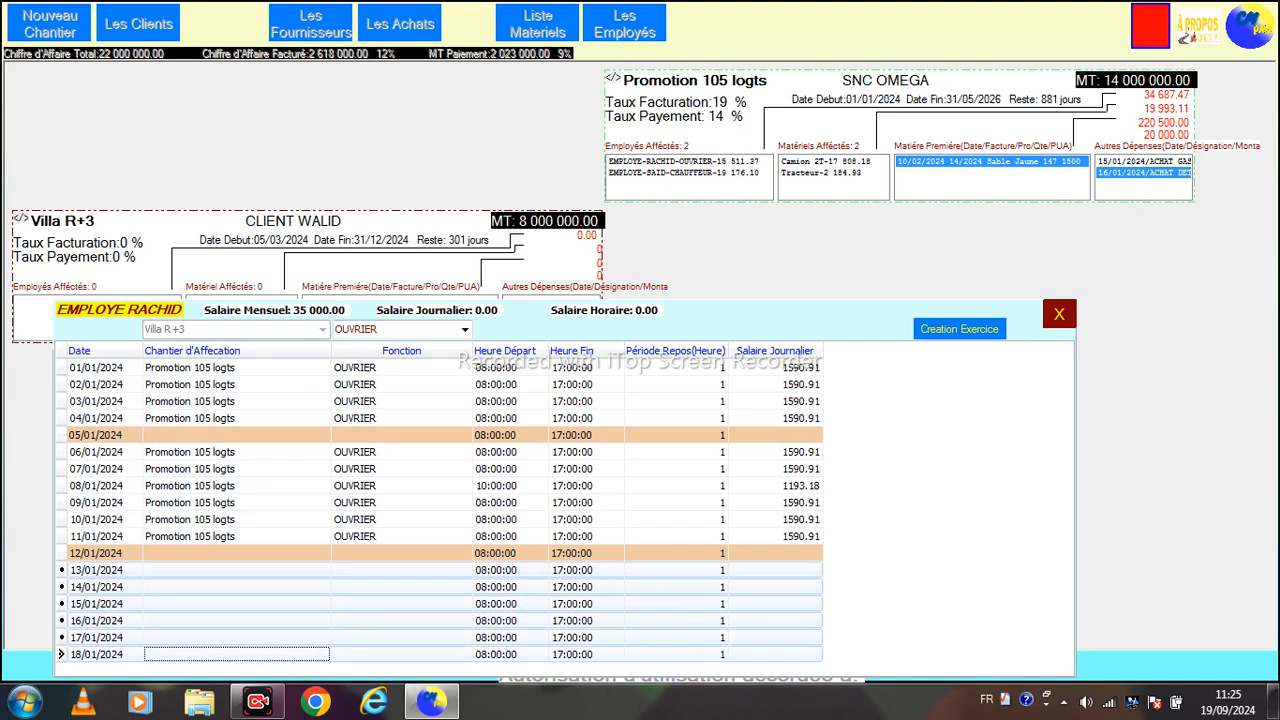
{"action": "key", "text": "Up"}
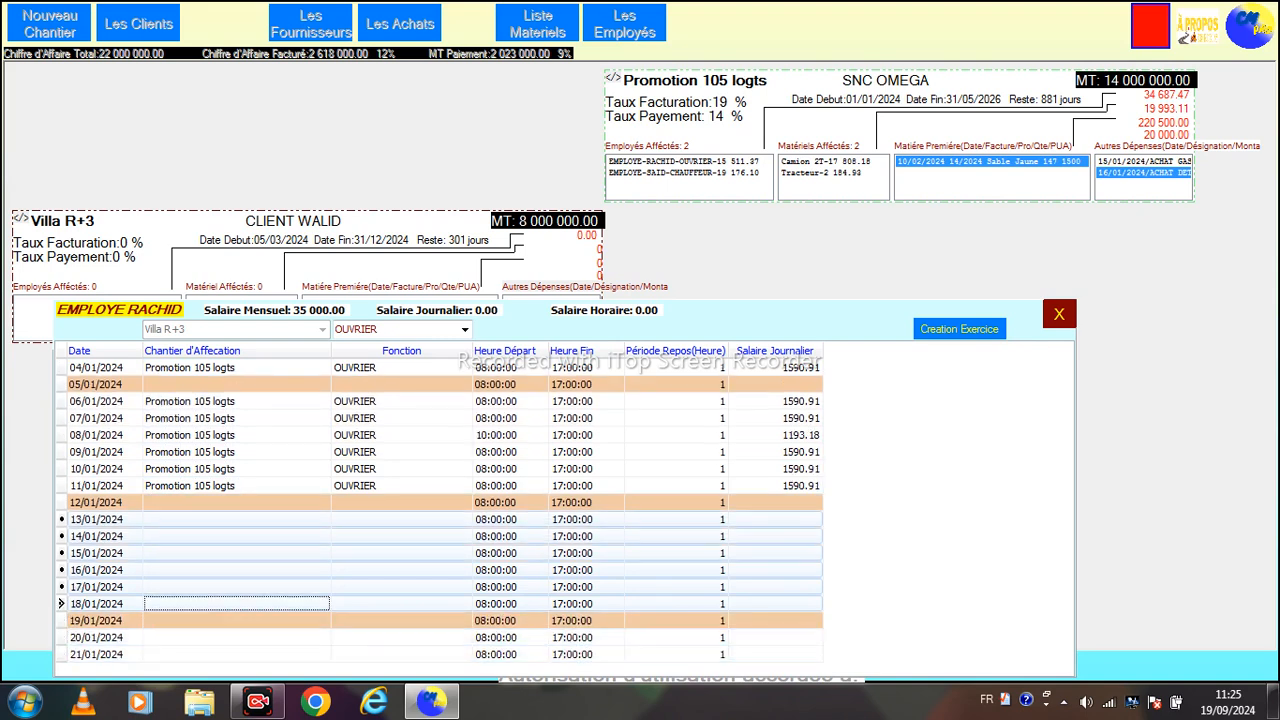
{"action": "right_click", "coordinate": [173, 556]}
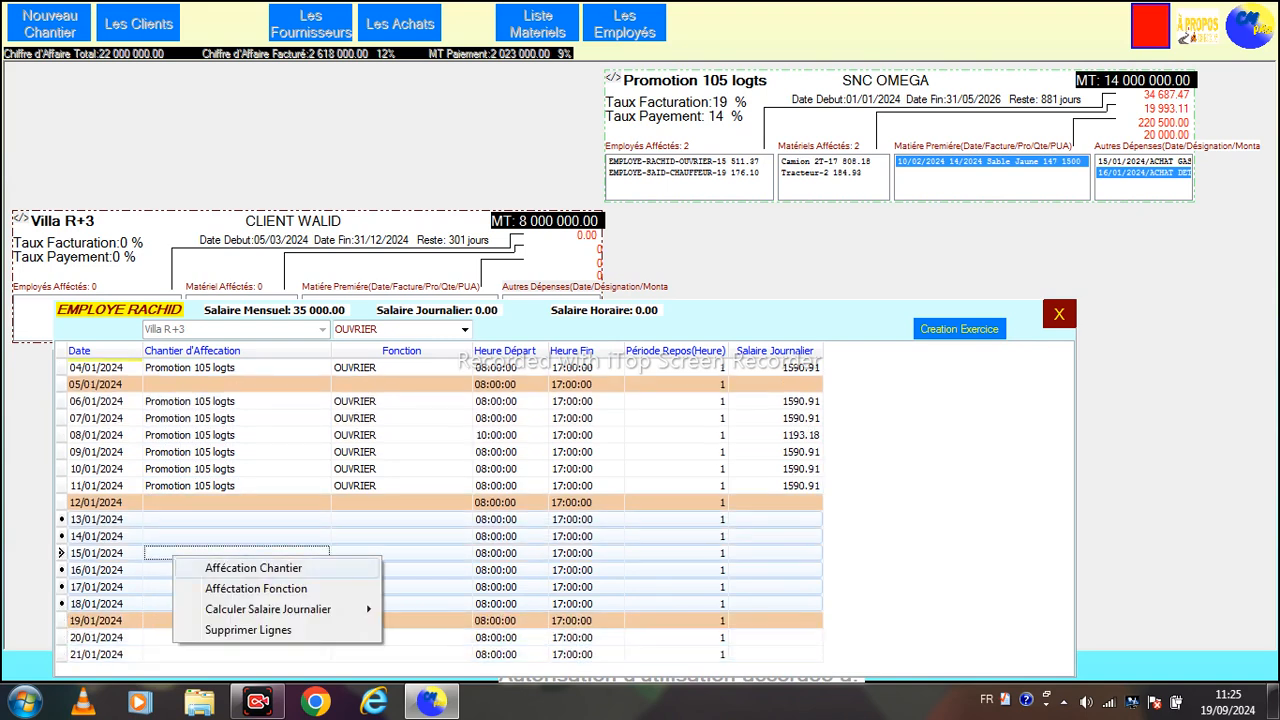
{"action": "left_click", "coordinate": [253, 568]}
{"action": "right_click", "coordinate": [232, 435]}
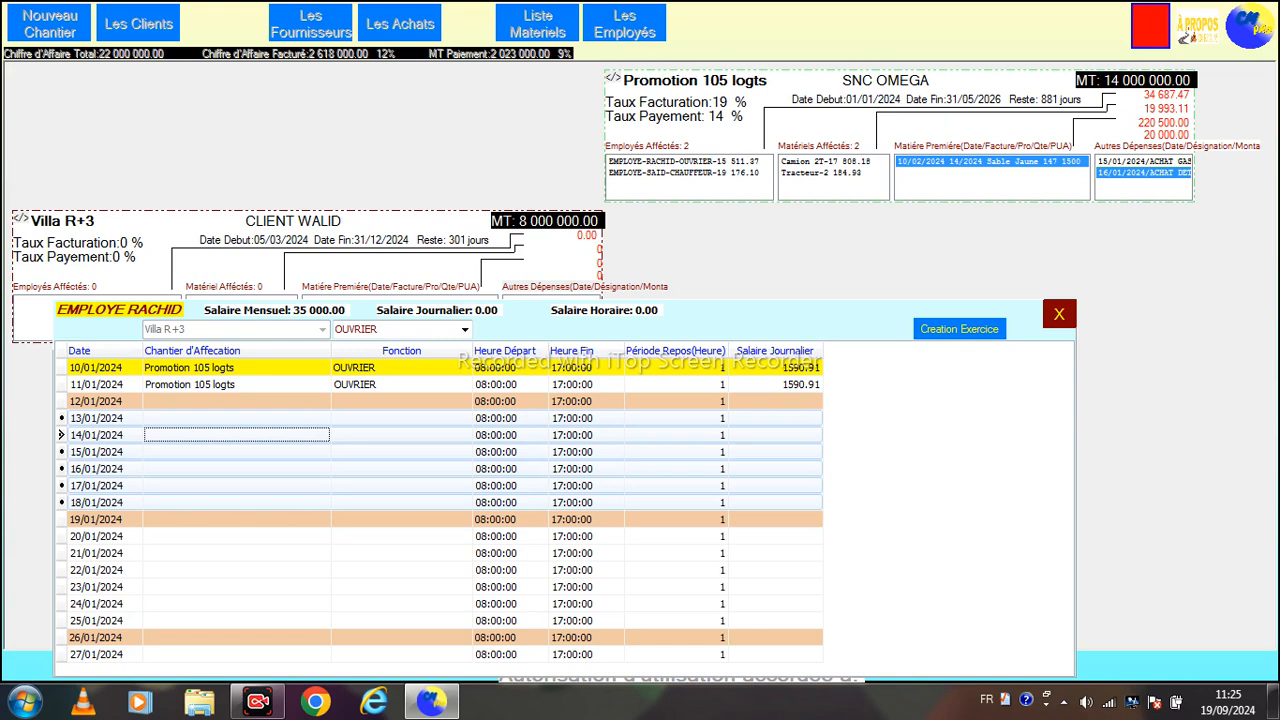
{"action": "left_click", "coordinate": [236, 452]}
Assign the Villa R+3 site to the OUVRIER employee's days from 16/03/2024 to 21/03/2024
{"action": "left_click", "coordinate": [236, 553]}
{"action": "key", "text": "Down"}
{"action": "key", "text": "Down"}
{"action": "key", "text": "Down"}
{"action": "key", "text": "Down"}
{"action": "key", "text": "Down"}
{"action": "key", "text": "Down"}
{"action": "key", "text": "Down"}
{"action": "key", "text": "Down"}
{"action": "key", "text": "Down"}
{"action": "key", "text": "Down"}
{"action": "key", "text": "Down"}
{"action": "key", "text": "Down"}
{"action": "key", "text": "Down"}
{"action": "key", "text": "Down"}
{"action": "key", "text": "Down"}
{"action": "key", "text": "Down"}
{"action": "key", "text": "Down"}
{"action": "key", "text": "Down"}
{"action": "key", "text": "Down"}
{"action": "key", "text": "Down"}
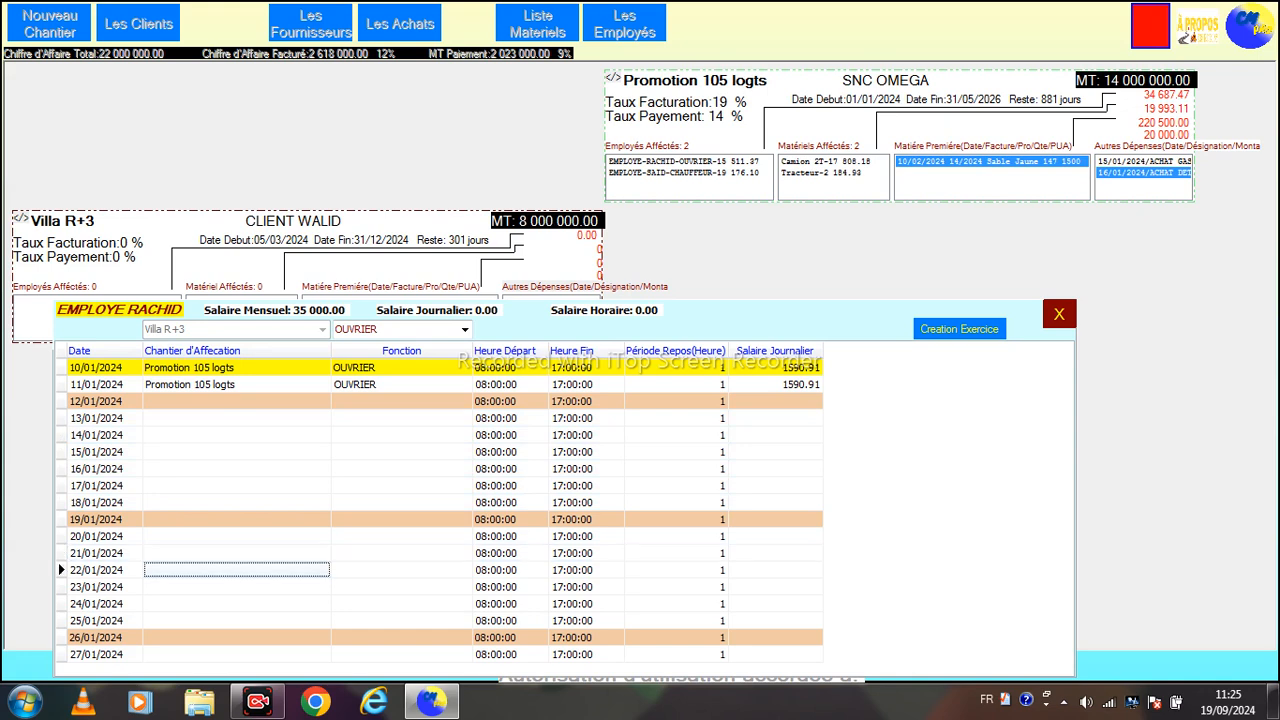
{"action": "key", "text": "Down"}
{"action": "key", "text": "Down"}
{"action": "key", "text": "Down"}
{"action": "key", "text": "Down"}
{"action": "key", "text": "Down"}
{"action": "key", "text": "Down"}
{"action": "key", "text": "Down"}
{"action": "key", "text": "Down"}
{"action": "key", "text": "Down"}
{"action": "key", "text": "Down"}
{"action": "key", "text": "Down"}
{"action": "key", "text": "Down"}
{"action": "key", "text": "Down"}
{"action": "key", "text": "Down"}
{"action": "key", "text": "Down"}
{"action": "key", "text": "Down"}
{"action": "key", "text": "Down"}
{"action": "key", "text": "Down"}
{"action": "key", "text": "Down"}
{"action": "key", "text": "Down"}
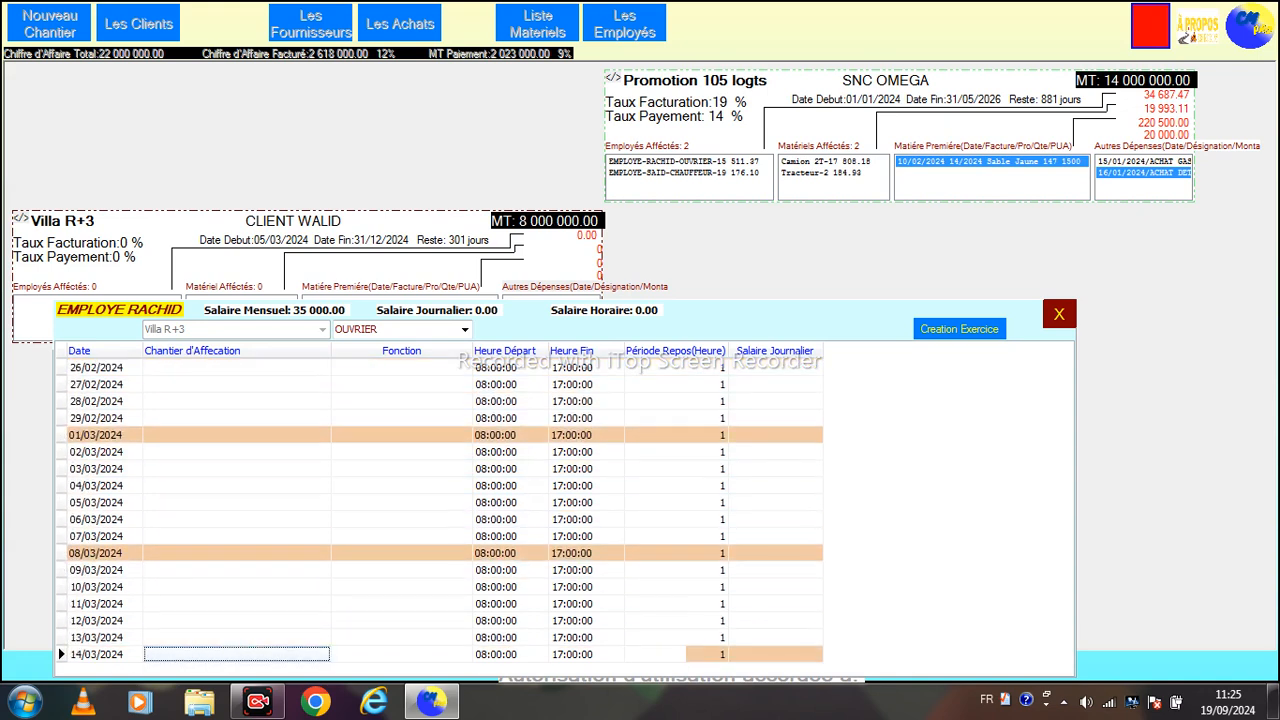
{"action": "key", "text": "Up"}
{"action": "key", "text": "Up"}
{"action": "key", "text": "Up"}
{"action": "key", "text": "Up"}
{"action": "key", "text": "Up"}
{"action": "key", "text": "Up"}
{"action": "key", "text": "Up"}
{"action": "key", "text": "Up"}
{"action": "key", "text": "Down"}
{"action": "key", "text": "Down"}
{"action": "key", "text": "Down"}
{"action": "key", "text": "Down"}
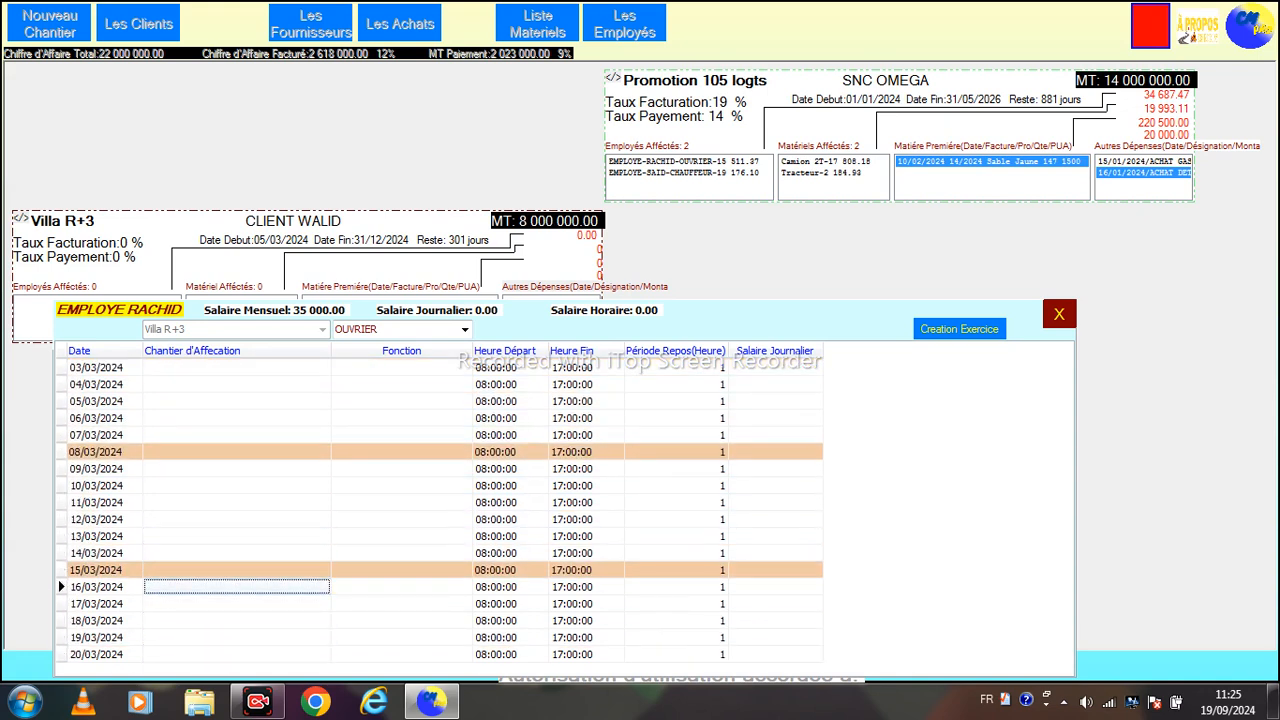
{"action": "key", "text": "shift+Down"}
{"action": "key", "text": "shift+Down"}
{"action": "key", "text": "shift+Down"}
{"action": "key", "text": "shift+Down"}
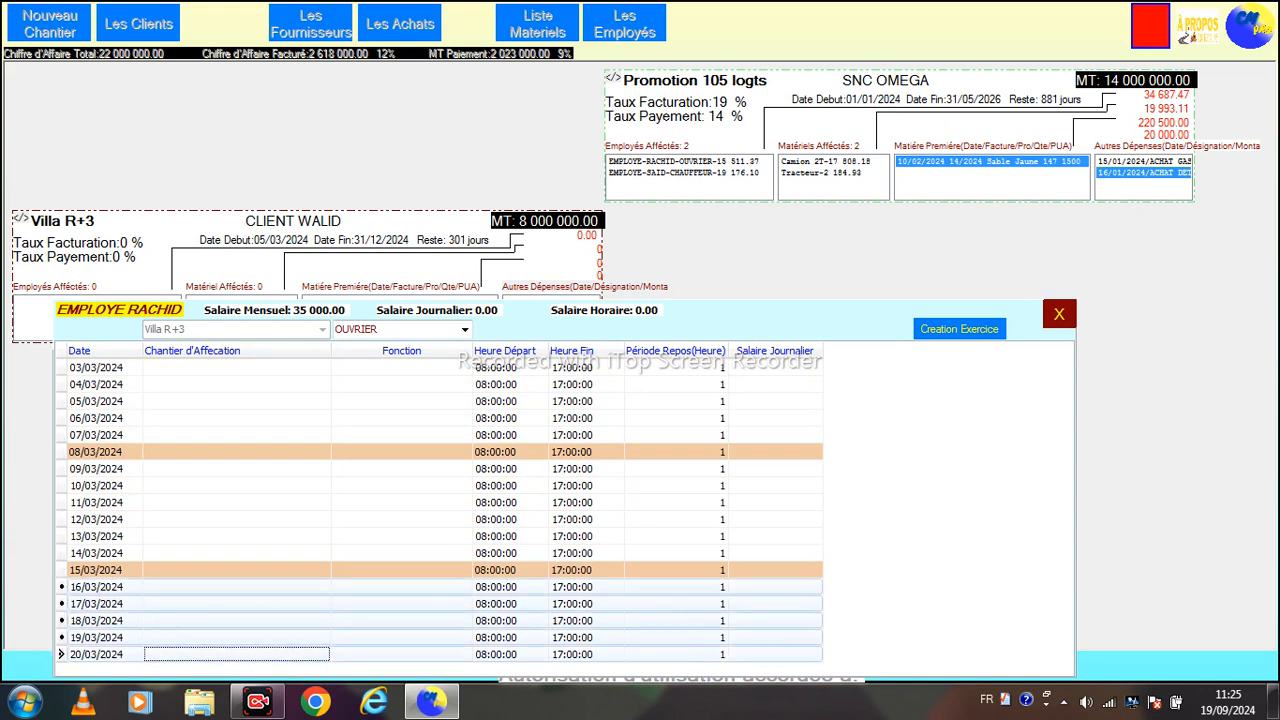
{"action": "key", "text": "shift+Down"}
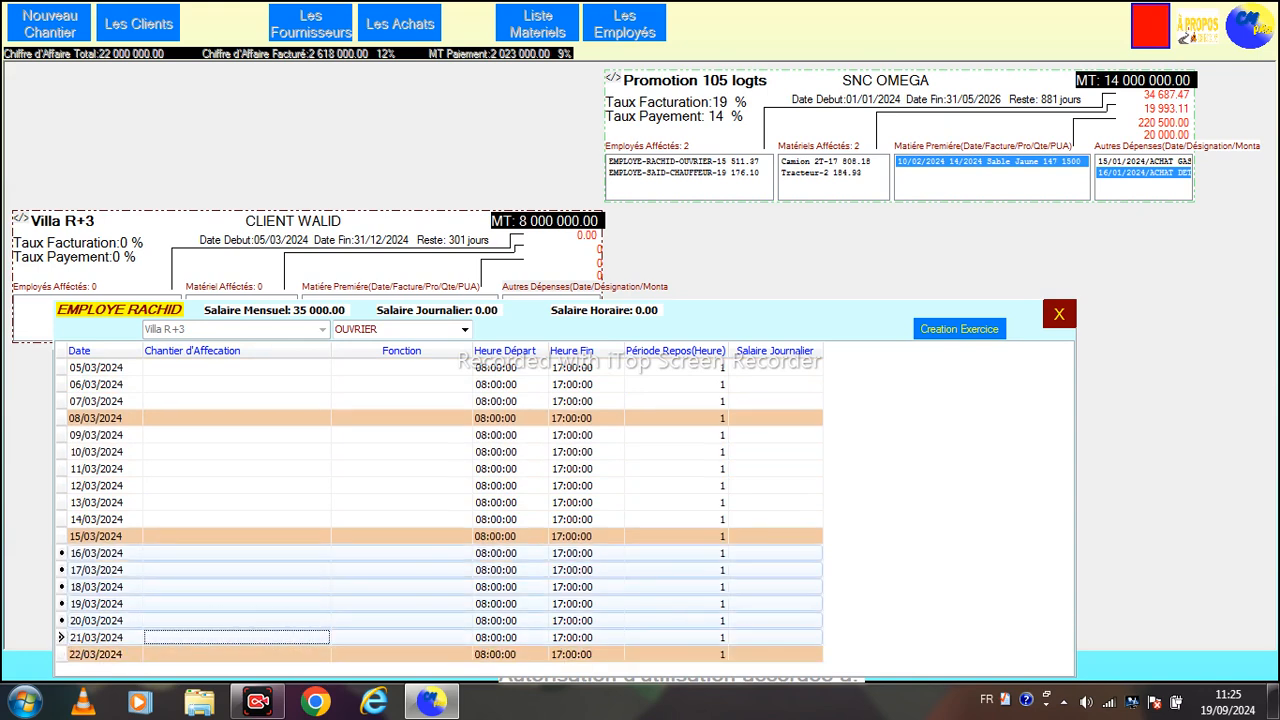
{"action": "right_click", "coordinate": [219, 567]}
{"action": "left_click", "coordinate": [300, 579]}
Assign the OUVRIER function to the employee's Villa R+3 days from 16/03/2024 to 21/03/2024
{"action": "right_click", "coordinate": [256, 578]}
{"action": "left_click", "coordinate": [248, 452]}
{"action": "right_click", "coordinate": [248, 457]}
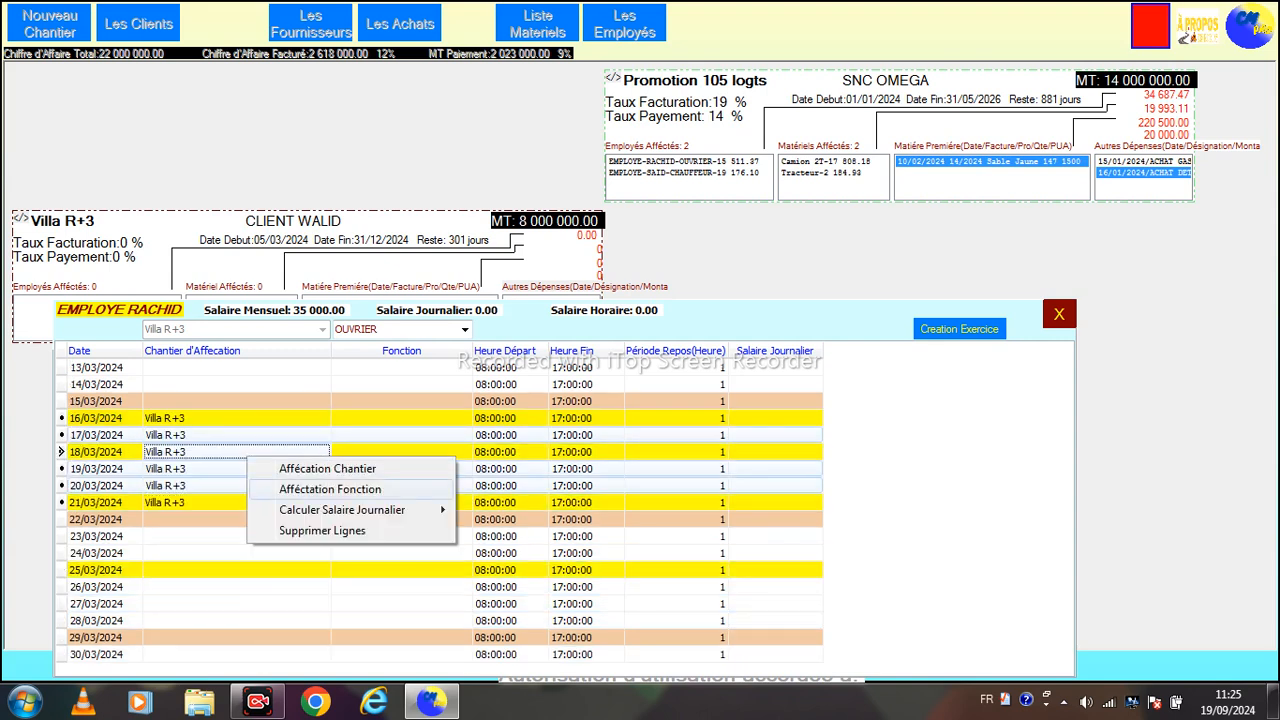
{"action": "left_click", "coordinate": [330, 489]}
Calculate the daily wages of the OUVRIER employee's Villa R+3 days from the monthly salary and return to the employee list
{"action": "right_click", "coordinate": [409, 451]}
{"action": "mouse_move", "coordinate": [540, 501]}
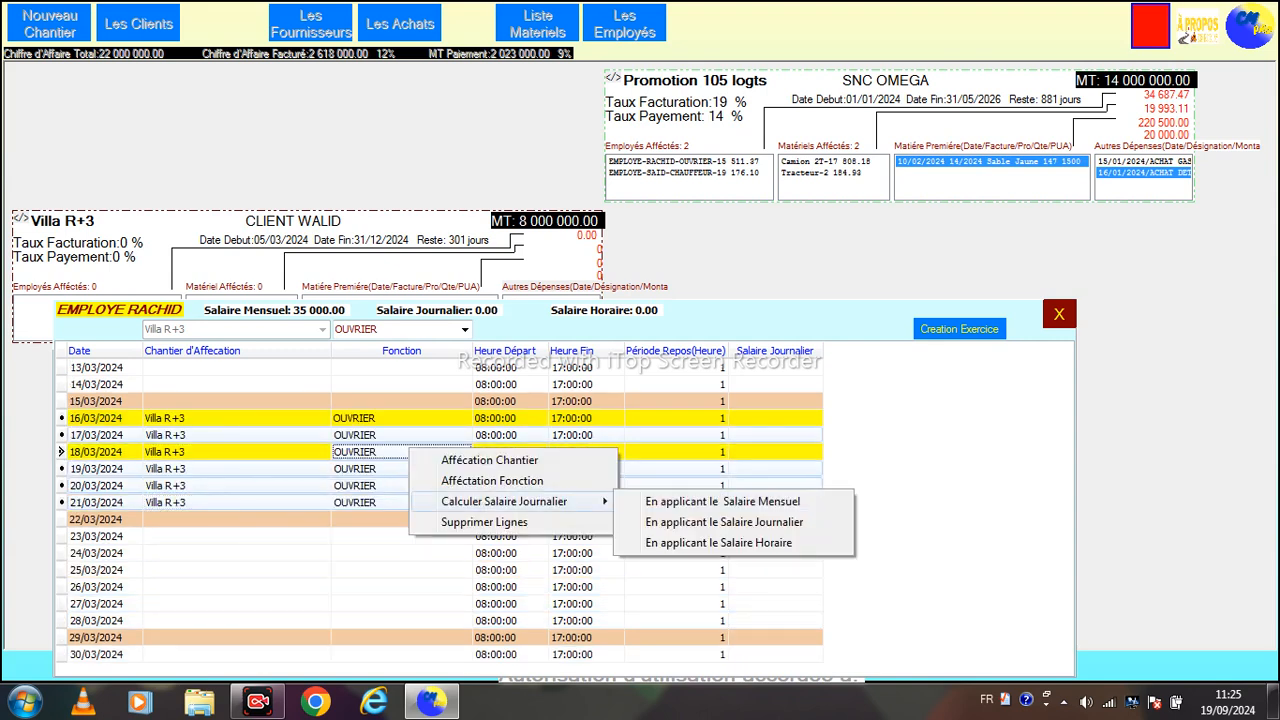
{"action": "left_click", "coordinate": [722, 501]}
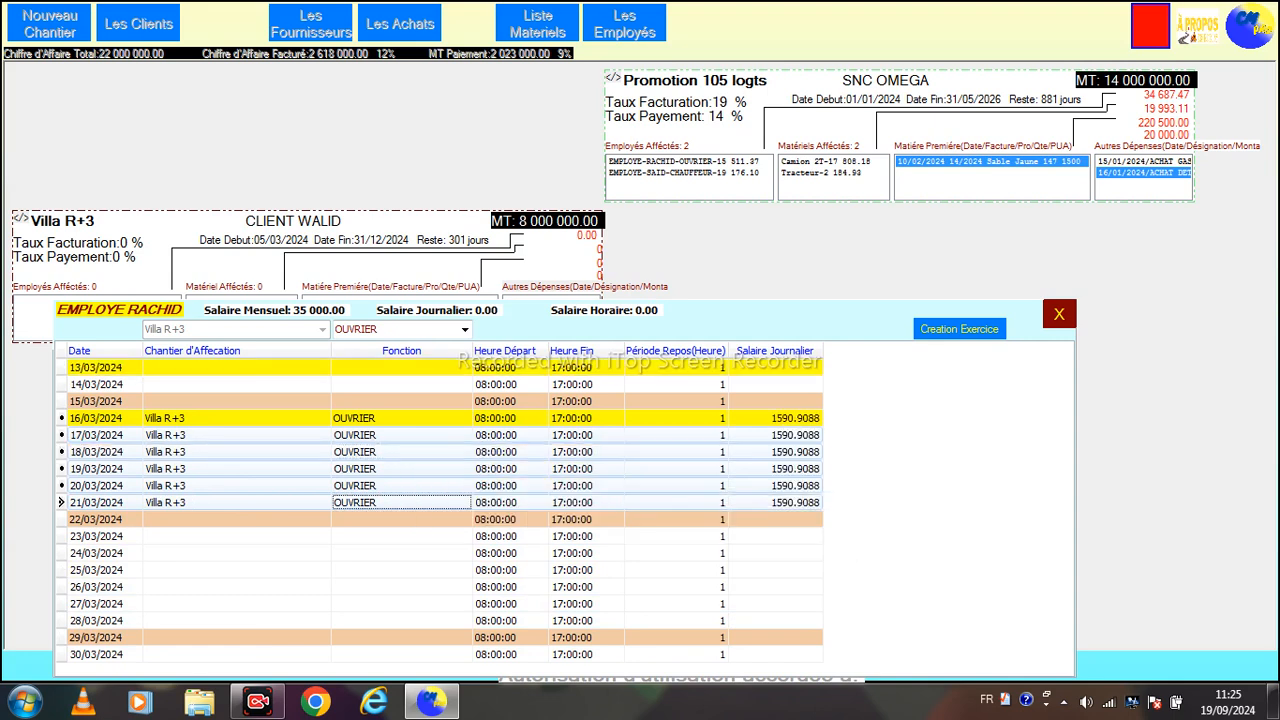
{"action": "left_click", "coordinate": [1059, 314]}
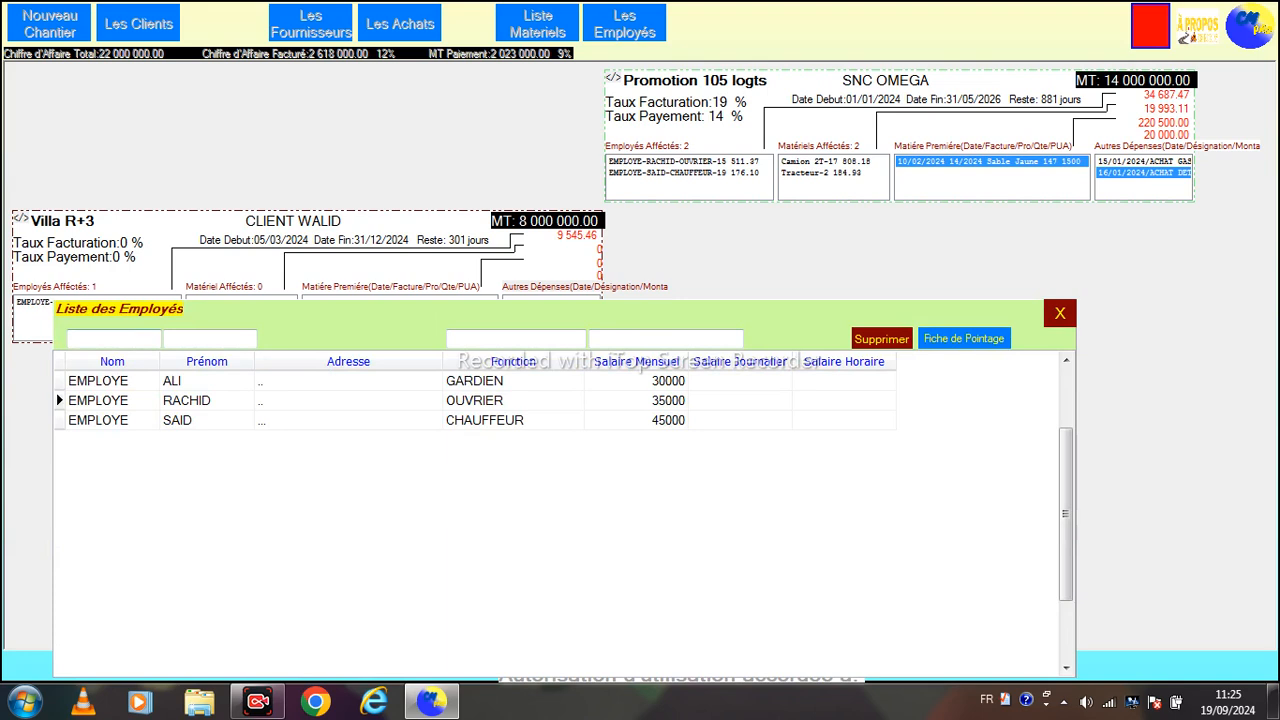
Open the GARDIEN employee's attendance sheet and create the 2024 exercise
{"action": "double_click", "coordinate": [172, 381]}
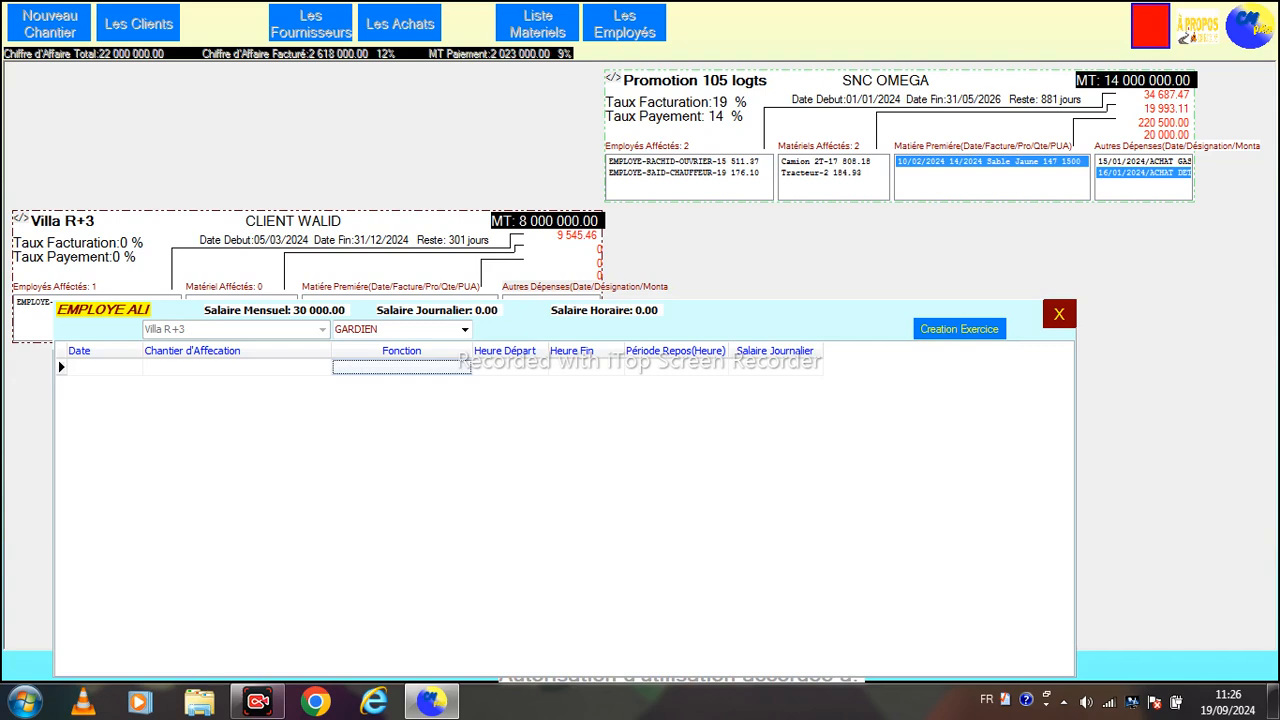
{"action": "left_click", "coordinate": [959, 329]}
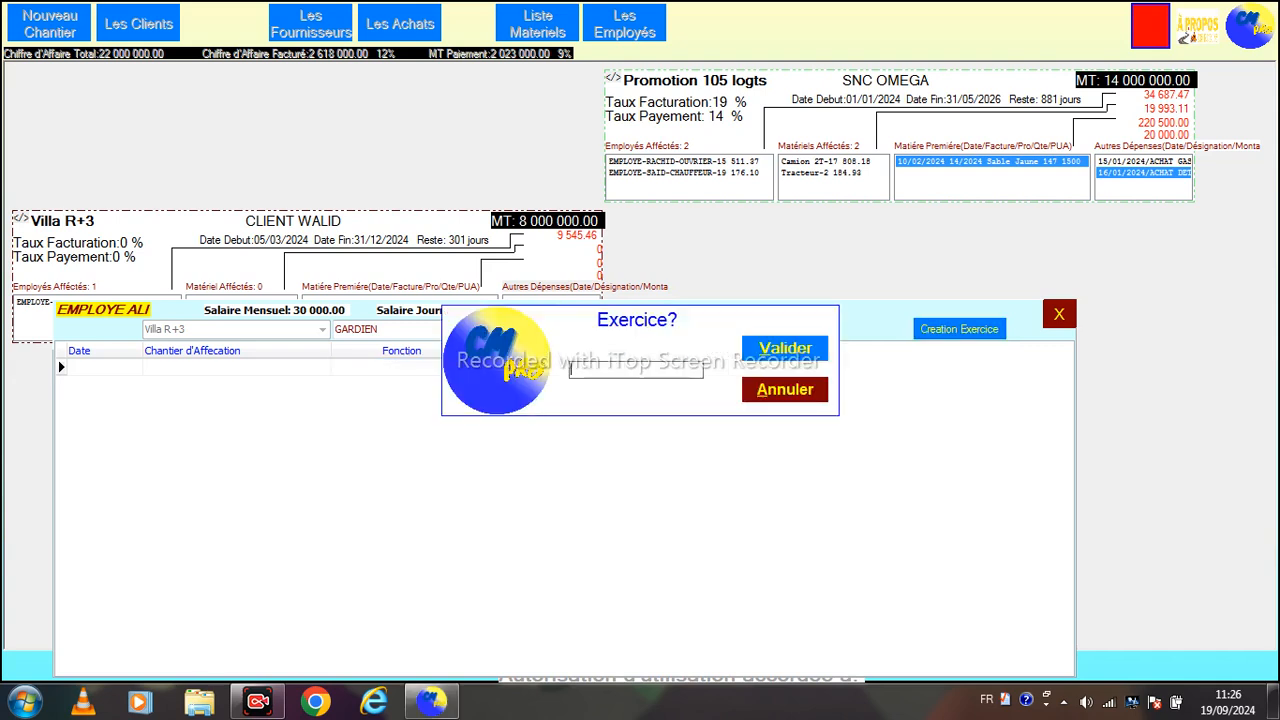
{"action": "type", "text": "2024"}
Assign the Villa R+3 site and the GARDIEN function to the employee's days from 16/03/2024 to 21/03/2024
{"action": "left_click", "coordinate": [104, 502]}
{"action": "scroll", "coordinate": [441, 510], "scroll_direction": "down", "scroll_amount": 9}
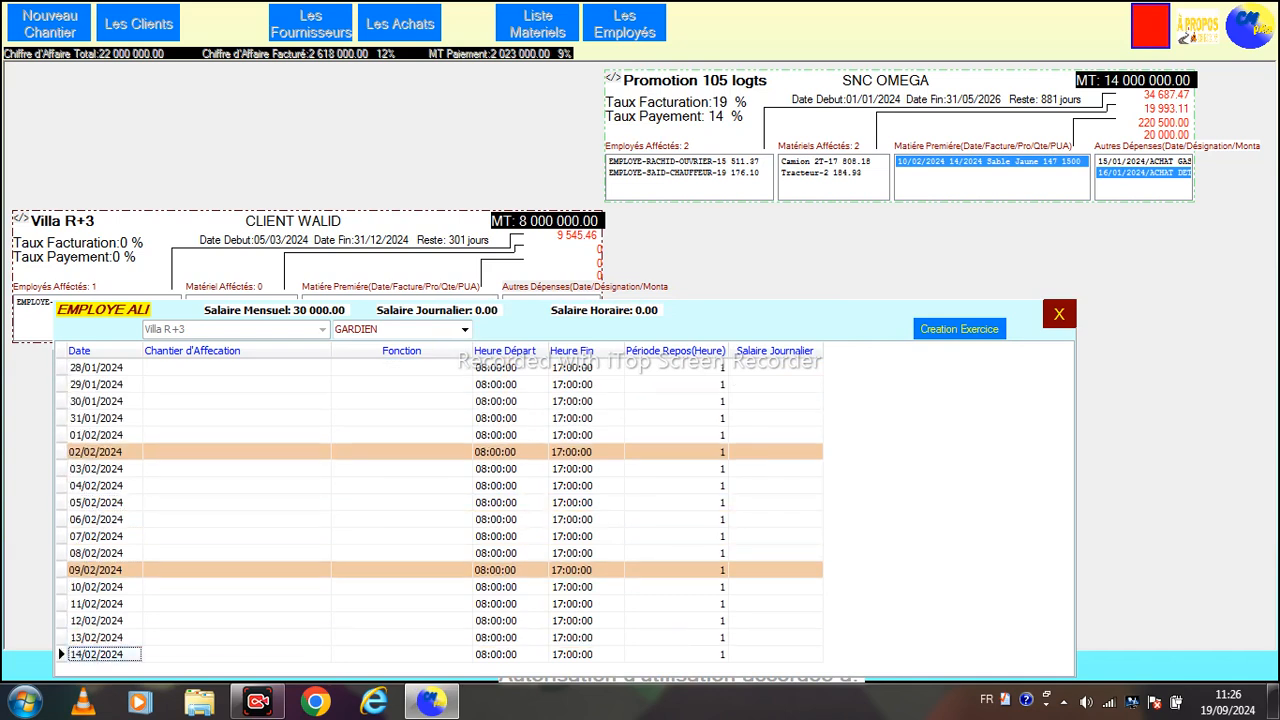
{"action": "scroll", "coordinate": [441, 510], "scroll_direction": "up", "scroll_amount": 3}
{"action": "key", "text": "Page_Up"}
{"action": "key", "text": "Page_Up"}
{"action": "key", "text": "Page_Up"}
{"action": "key", "text": "Down"}
{"action": "key", "text": "Down"}
{"action": "key", "text": "Down"}
{"action": "key", "text": "Down"}
{"action": "key", "text": "Down"}
{"action": "key", "text": "Down"}
{"action": "key", "text": "Right"}
{"action": "key", "text": "Down"}
{"action": "key", "text": "Down"}
{"action": "key", "text": "Down"}
{"action": "key", "text": "Down"}
{"action": "key", "text": "Down"}
{"action": "key", "text": "Down"}
{"action": "key", "text": "Down"}
{"action": "key", "text": "shift+Down"}
{"action": "key", "text": "shift+Down"}
{"action": "key", "text": "shift+Down"}
{"action": "key", "text": "shift+Down"}
{"action": "key", "text": "shift+Down"}
{"action": "key", "text": "shift+Down"}
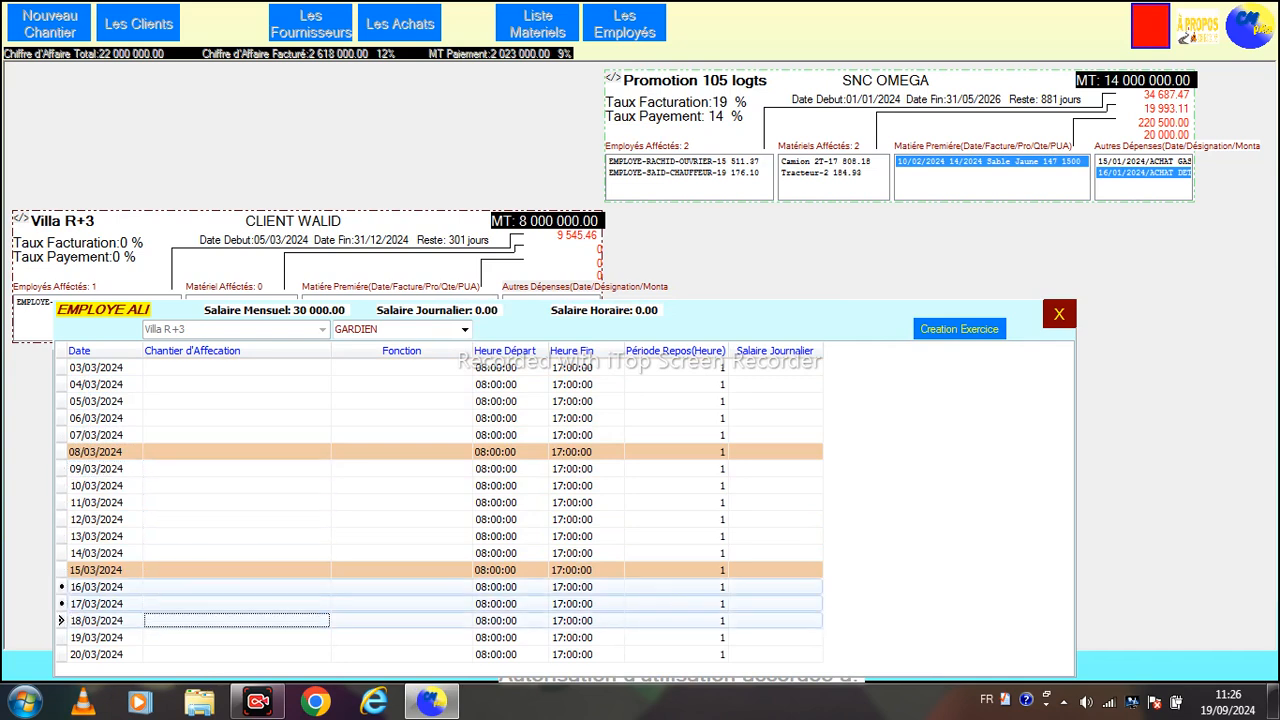
{"action": "key", "text": "shift+Up"}
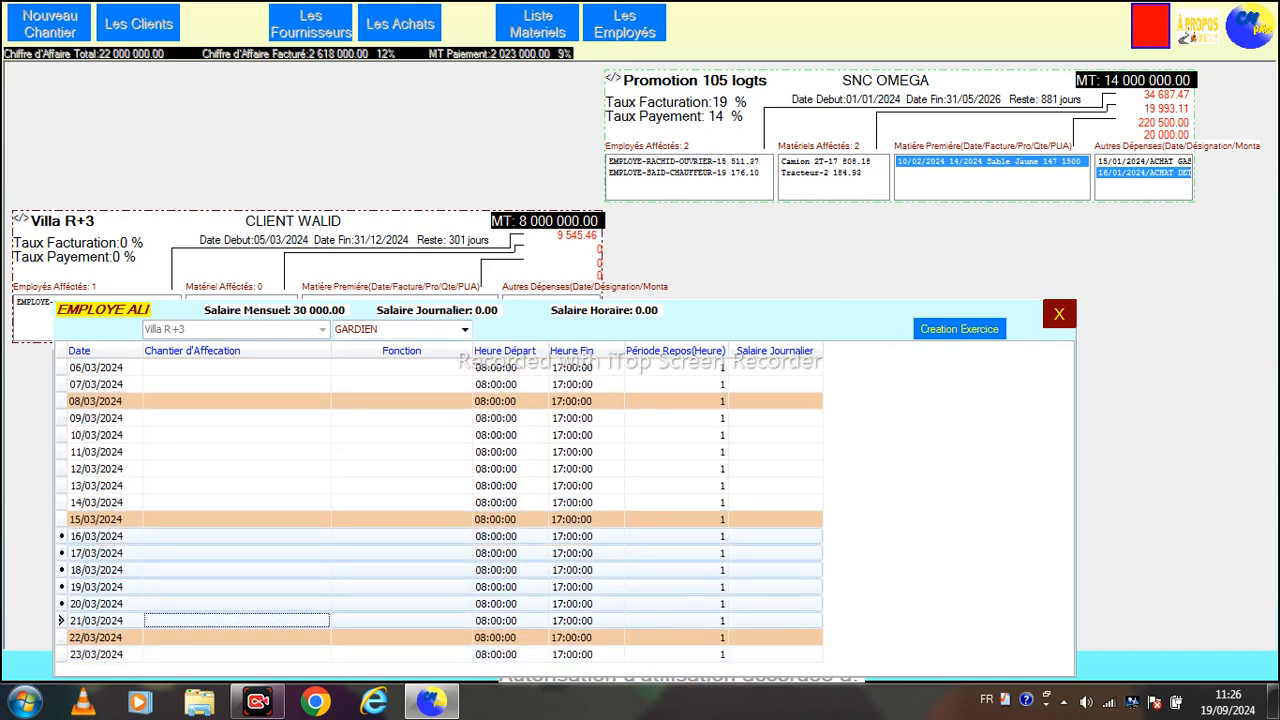
{"action": "right_click", "coordinate": [277, 587]}
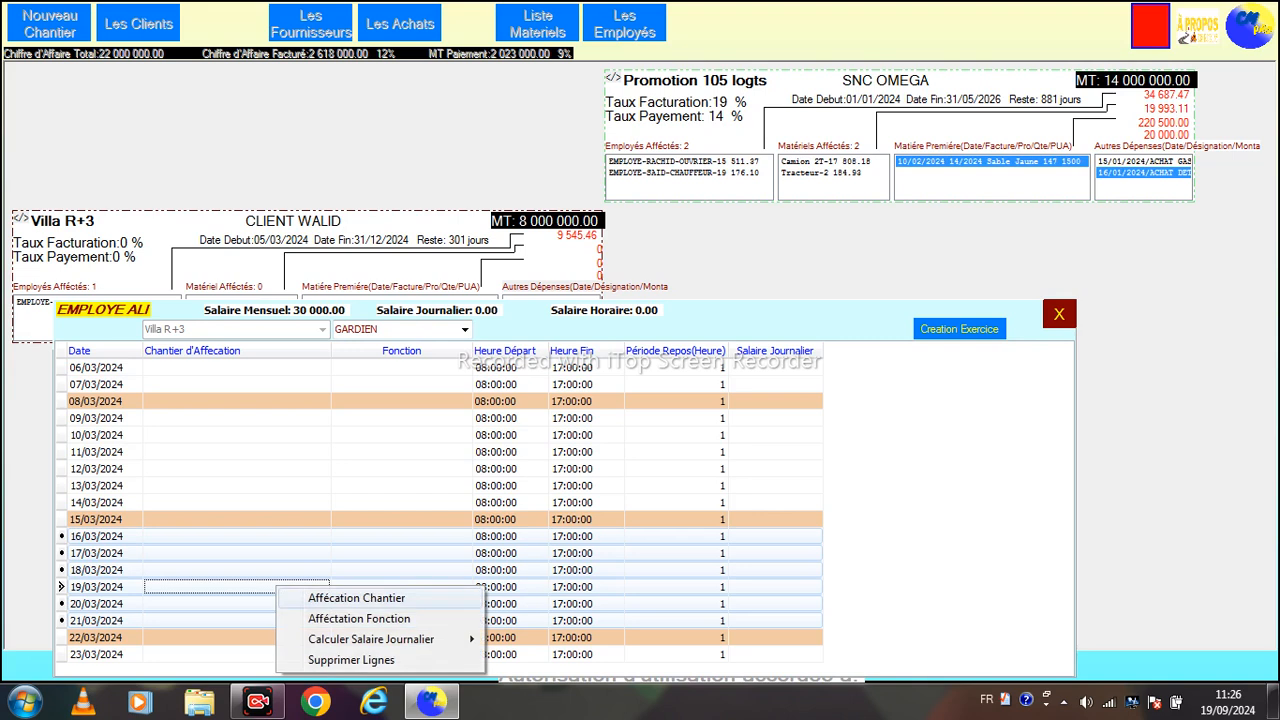
{"action": "left_click", "coordinate": [340, 598]}
{"action": "right_click", "coordinate": [271, 436]}
{"action": "left_click", "coordinate": [340, 471]}
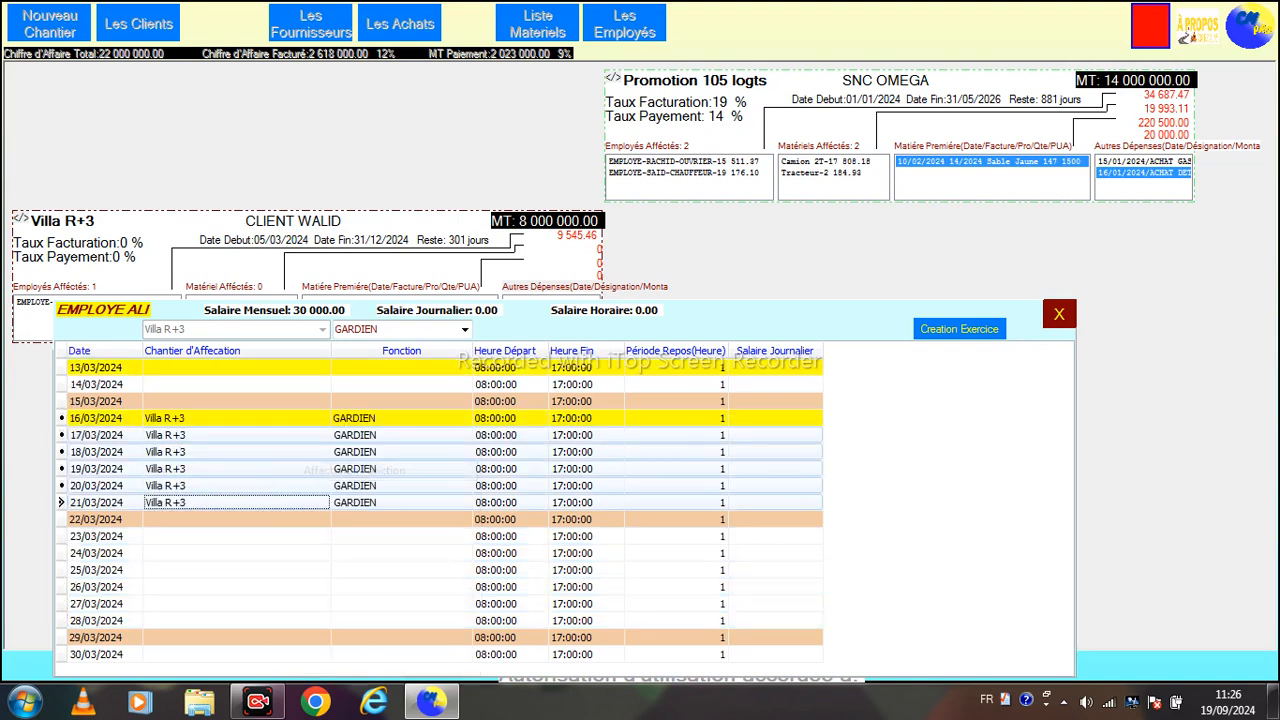
Calculate the daily wages of the GARDIEN employee's Villa R+3 days from the monthly salary and close the sheet and employee list
{"action": "right_click", "coordinate": [297, 453]}
{"action": "mouse_move", "coordinate": [400, 505]}
{"action": "left_click", "coordinate": [609, 505]}
{"action": "left_click", "coordinate": [510, 469]}
{"action": "left_click", "coordinate": [776, 435]}
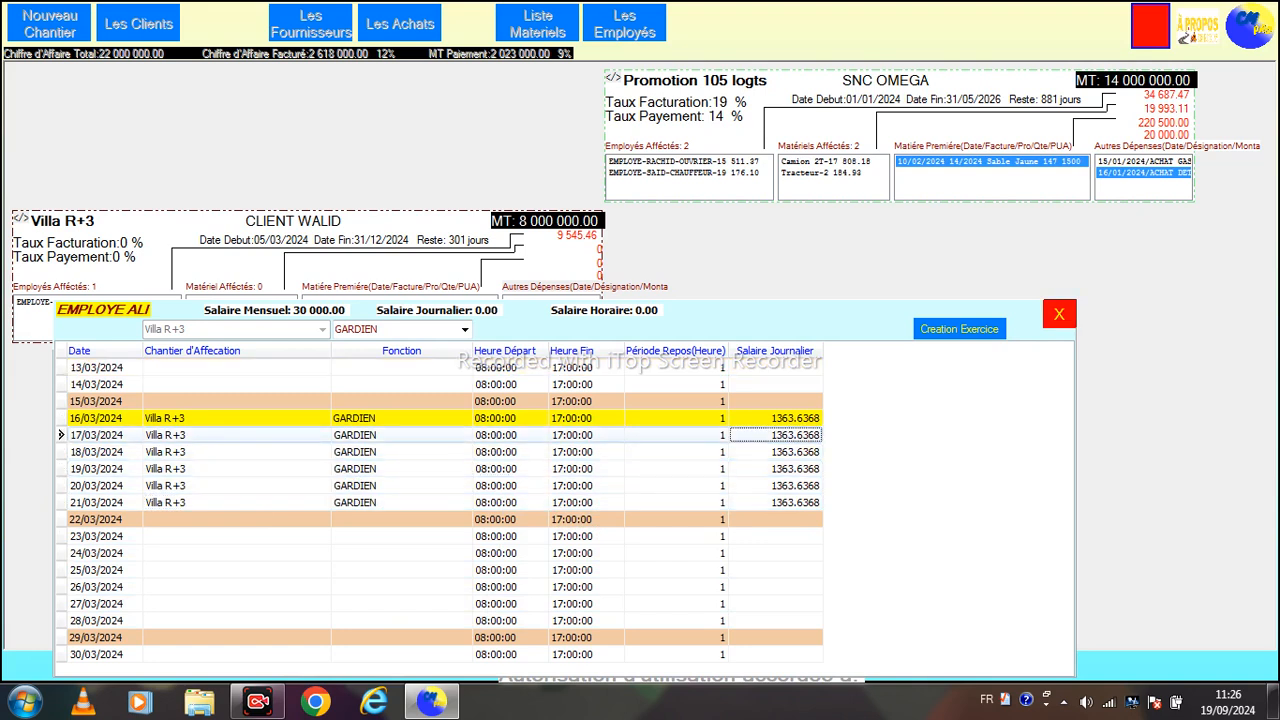
{"action": "left_click", "coordinate": [1059, 314]}
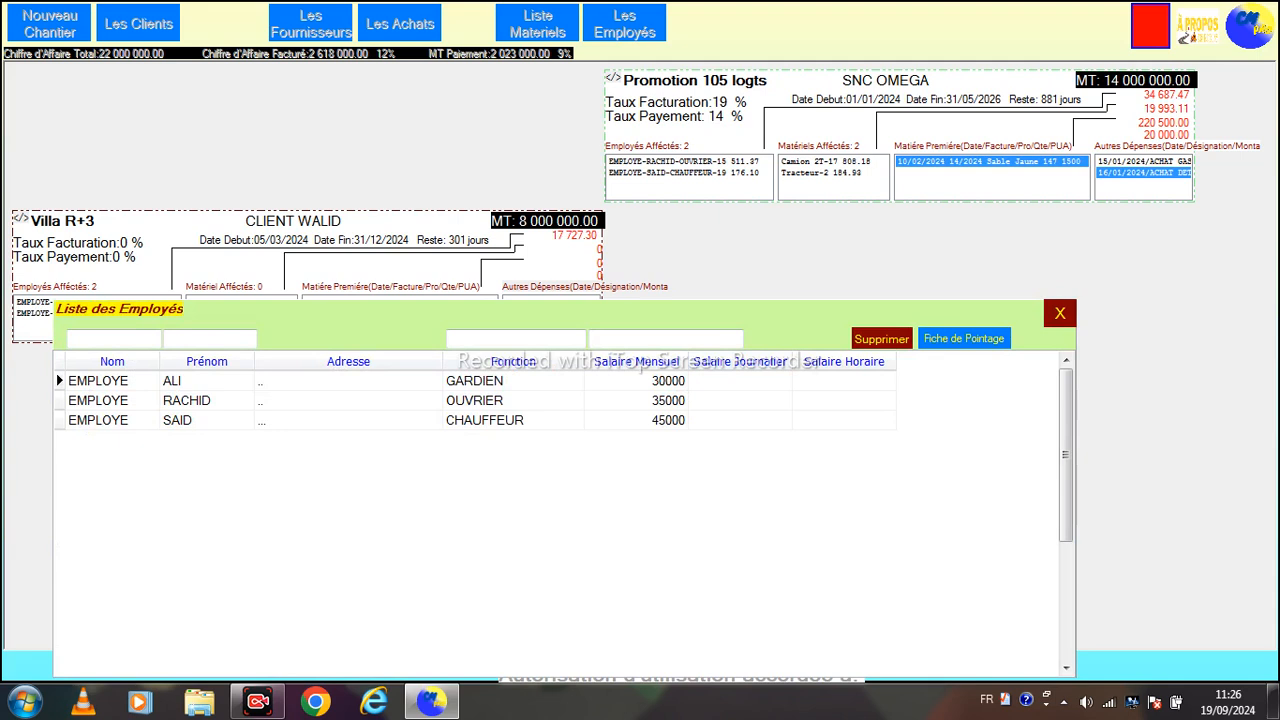
{"action": "left_click", "coordinate": [1060, 314]}
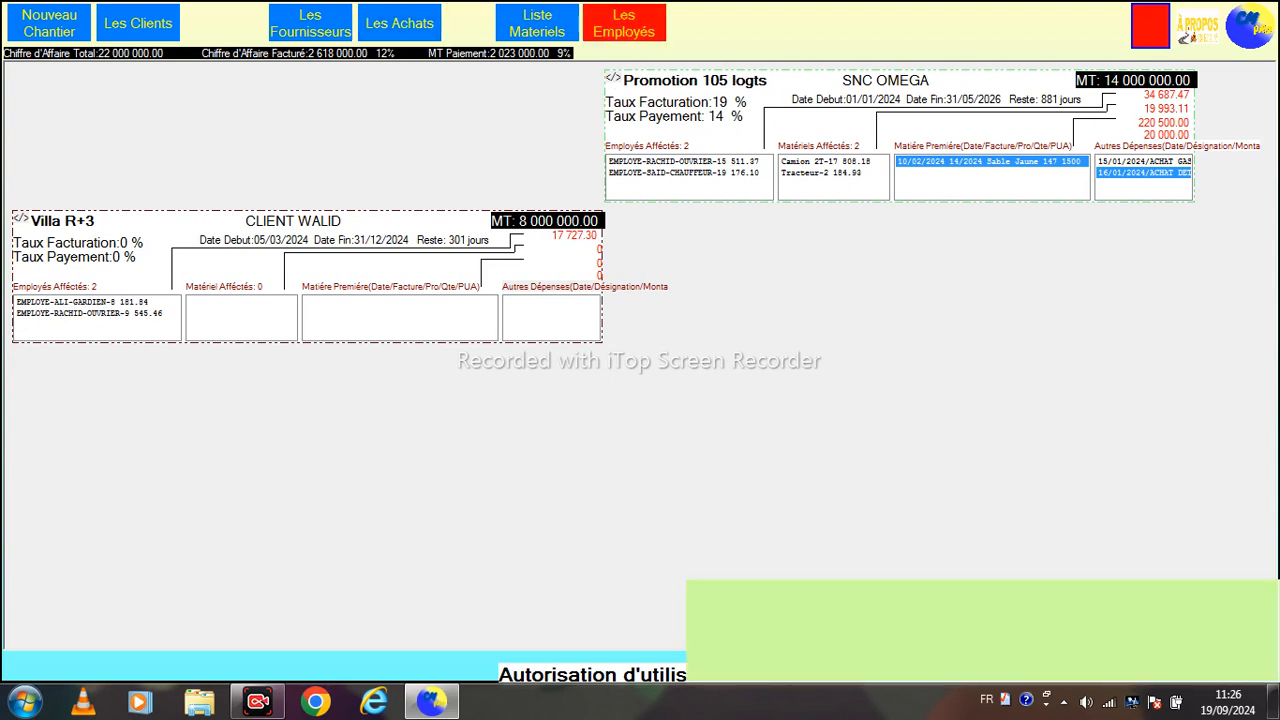
Check the OUVRIER employee's Villa R+3 days in the attendance sheet from the full employee list and return to the sites overview
{"action": "left_click", "coordinate": [624, 23]}
{"action": "double_click", "coordinate": [62, 101]}
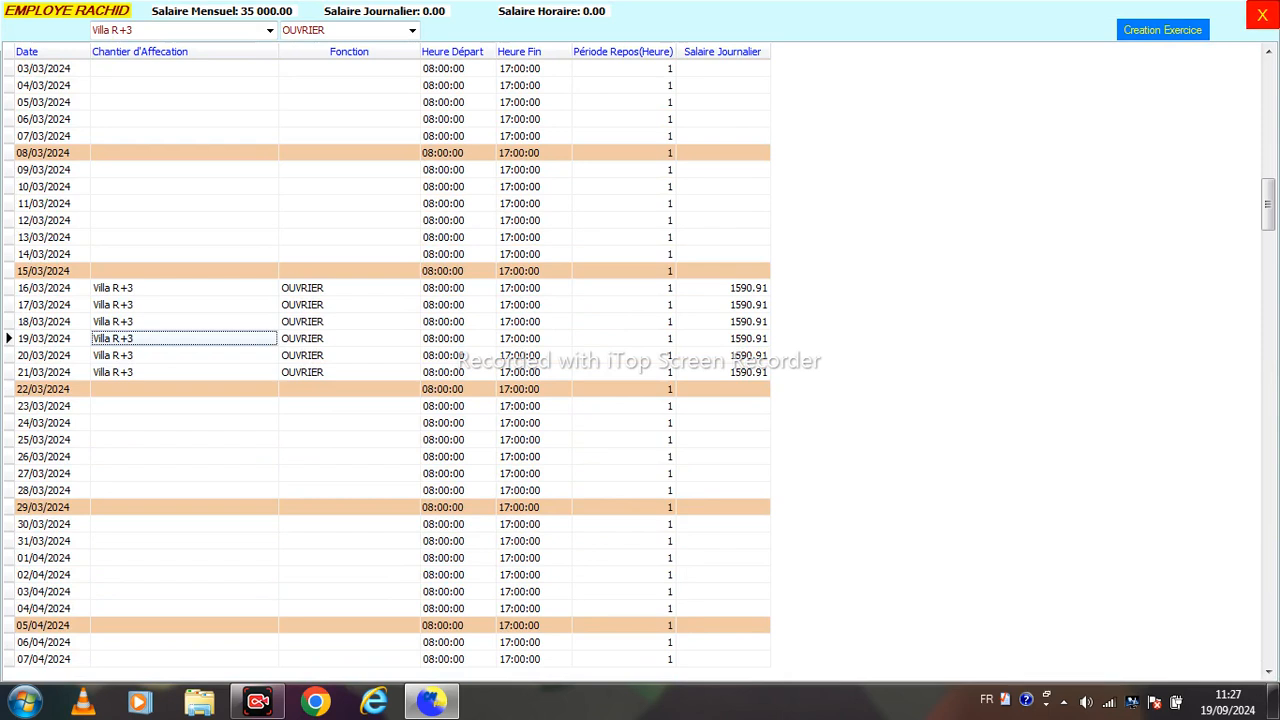
{"action": "left_click", "coordinate": [1262, 15]}
{"action": "left_click", "coordinate": [1262, 14]}
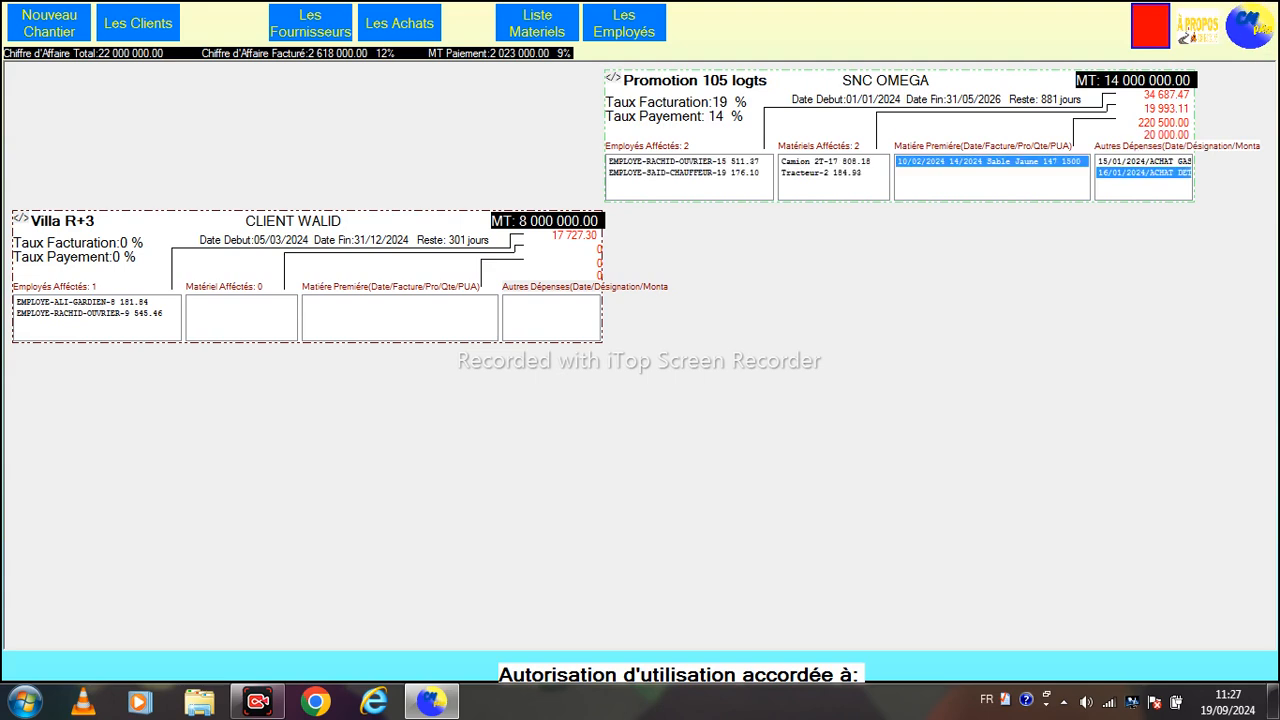
Open the Tracteur's assignment sheet from the Villa R+3 site's equipment and go to its mid-March 2024 days
{"action": "left_click", "coordinate": [223, 286]}
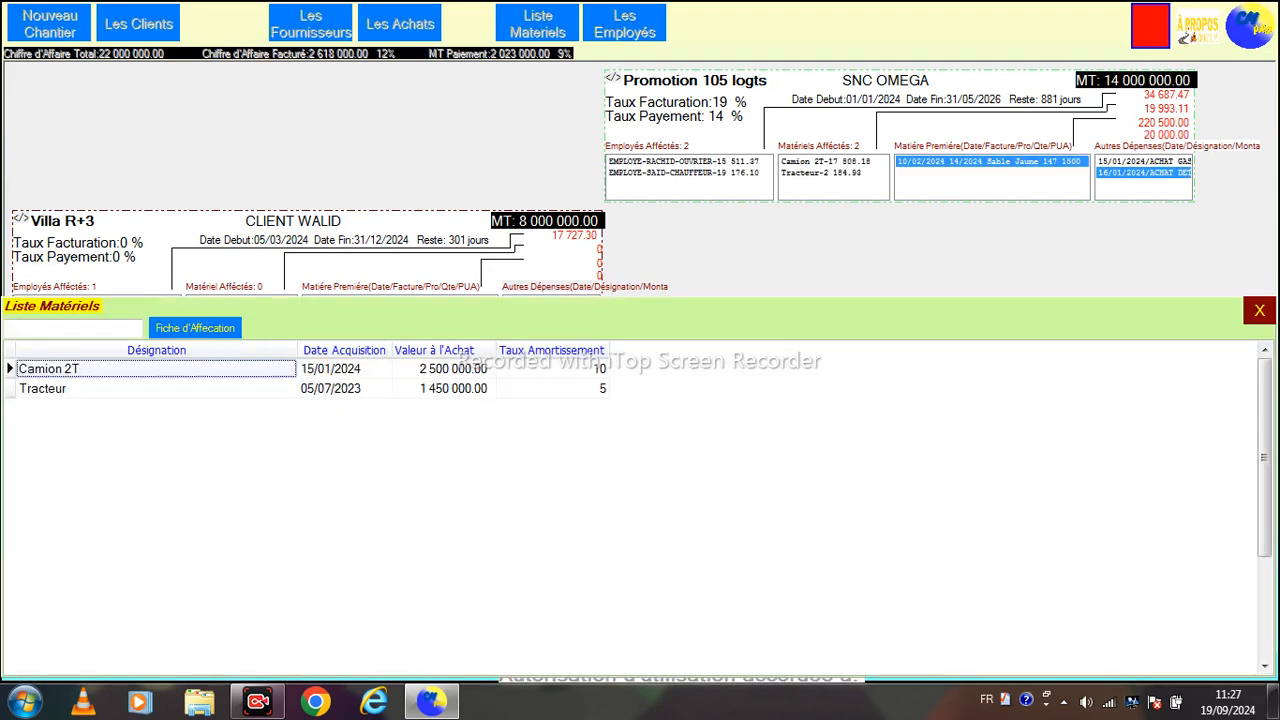
{"action": "double_click", "coordinate": [156, 388]}
{"action": "left_click_drag", "start_coordinate": [1264, 651], "coordinate": [1264, 491]}
{"action": "key", "text": "Up"}
{"action": "key", "text": "Up"}
{"action": "key", "text": "Up"}
{"action": "key", "text": "Up"}
{"action": "key", "text": "Up"}
{"action": "key", "text": "Up"}
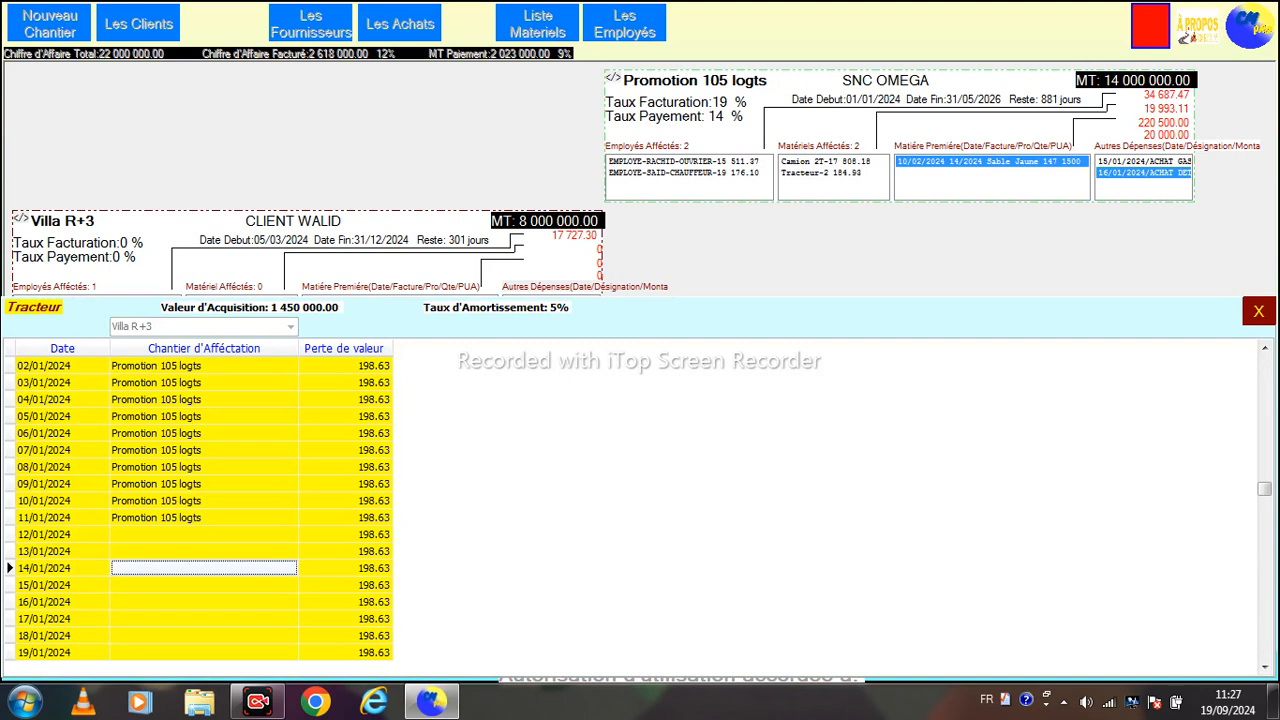
{"action": "key", "text": "Down"}
{"action": "key", "text": "Down"}
{"action": "key", "text": "Down"}
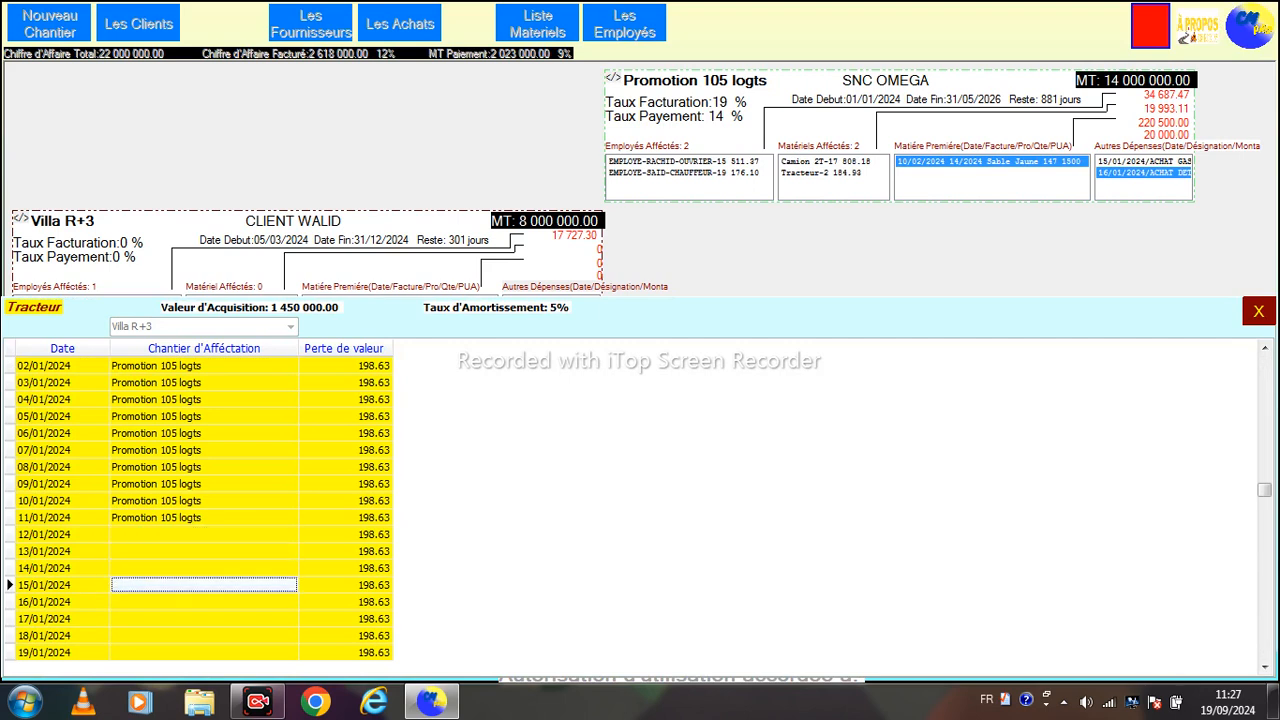
{"action": "key", "text": "Page_Down"}
{"action": "key", "text": "Page_Down"}
{"action": "key", "text": "Page_Down"}
{"action": "key", "text": "Page_Down"}
{"action": "key", "text": "Page_Down"}
{"action": "key", "text": "Up"}
{"action": "key", "text": "Up"}
{"action": "key", "text": "Up"}
{"action": "key", "text": "Up"}
{"action": "key", "text": "Up"}
{"action": "key", "text": "Up"}
{"action": "key", "text": "Up"}
{"action": "key", "text": "Up"}
{"action": "key", "text": "Up"}
{"action": "key", "text": "Up"}
{"action": "key", "text": "Up"}
{"action": "key", "text": "Up"}
{"action": "key", "text": "Up"}
{"action": "key", "text": "Up"}
{"action": "key", "text": "Up"}
{"action": "key", "text": "Up"}
{"action": "key", "text": "Up"}
{"action": "key", "text": "Up"}
{"action": "key", "text": "Up"}
{"action": "key", "text": "Up"}
{"action": "key", "text": "Up"}
{"action": "key", "text": "Up"}
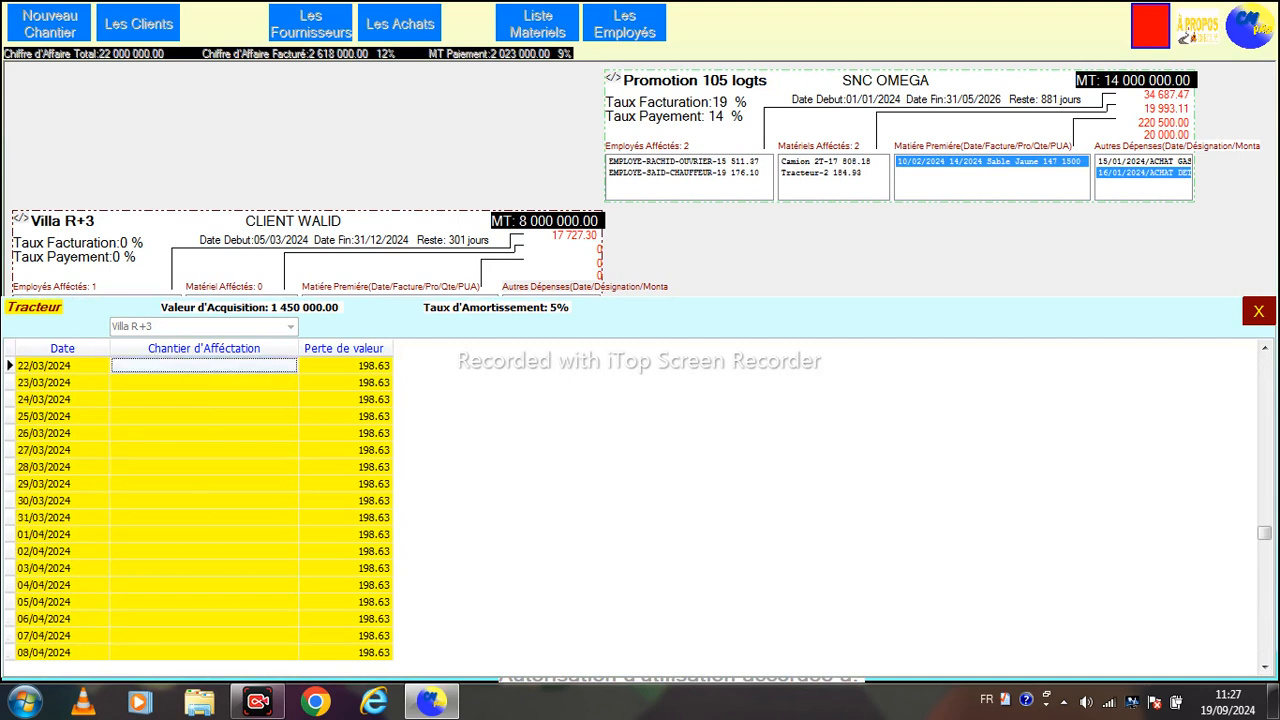
{"action": "key", "text": "Up"}
{"action": "key", "text": "Up"}
{"action": "key", "text": "Up"}
{"action": "key", "text": "Up"}
{"action": "key", "text": "Up"}
{"action": "key", "text": "Up"}
{"action": "key", "text": "Down"}
{"action": "key", "text": "Down"}
{"action": "key", "text": "Down"}
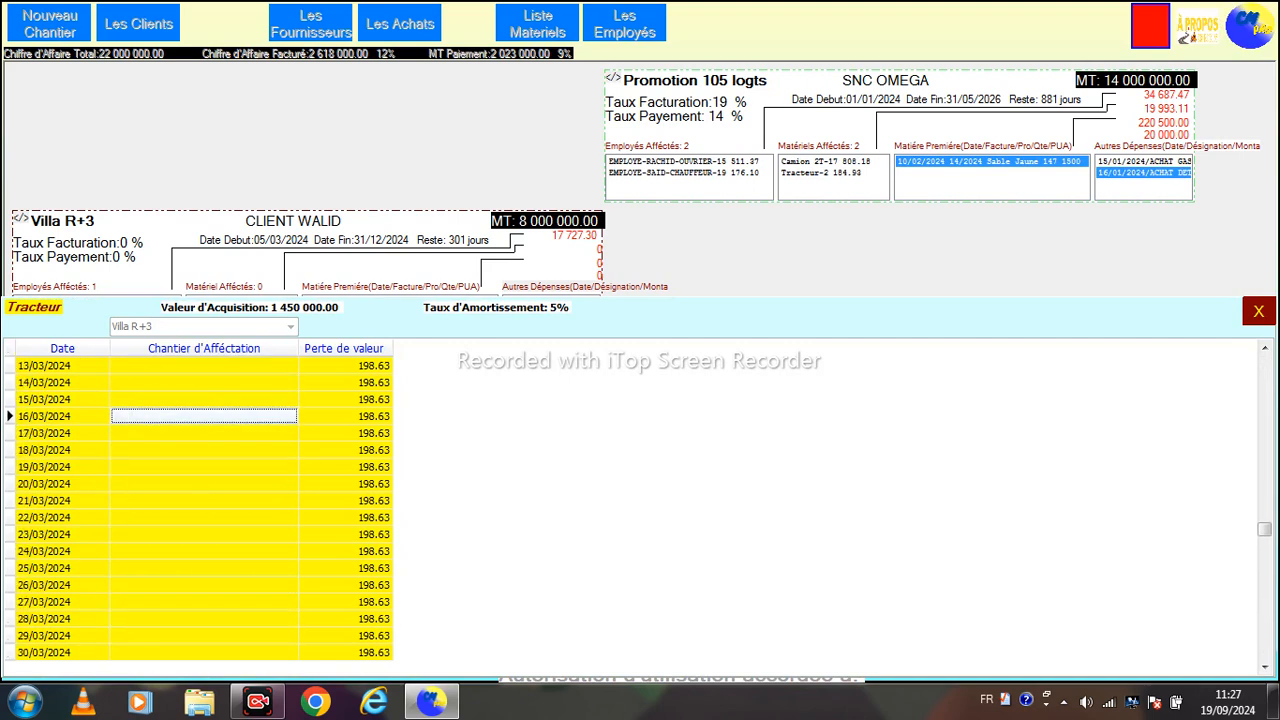
Assign the Tracteur to Villa R+3 for the days from 15/03/2024 to 04/04/2024 and return to the sites overview
{"action": "key", "text": "Down"}
{"action": "key", "text": "Down"}
{"action": "key", "text": "Down"}
{"action": "key", "text": "Down"}
{"action": "key", "text": "Down"}
{"action": "key", "text": "Down"}
{"action": "key", "text": "Down"}
{"action": "key", "text": "Down"}
{"action": "key", "text": "Down"}
{"action": "key", "text": "Down"}
{"action": "key", "text": "Down"}
{"action": "key", "text": "Down"}
{"action": "key", "text": "Down"}
{"action": "key", "text": "Down"}
{"action": "key", "text": "Down"}
{"action": "key", "text": "Down"}
{"action": "key", "text": "Down"}
{"action": "key", "text": "Down"}
{"action": "key", "text": "Down"}
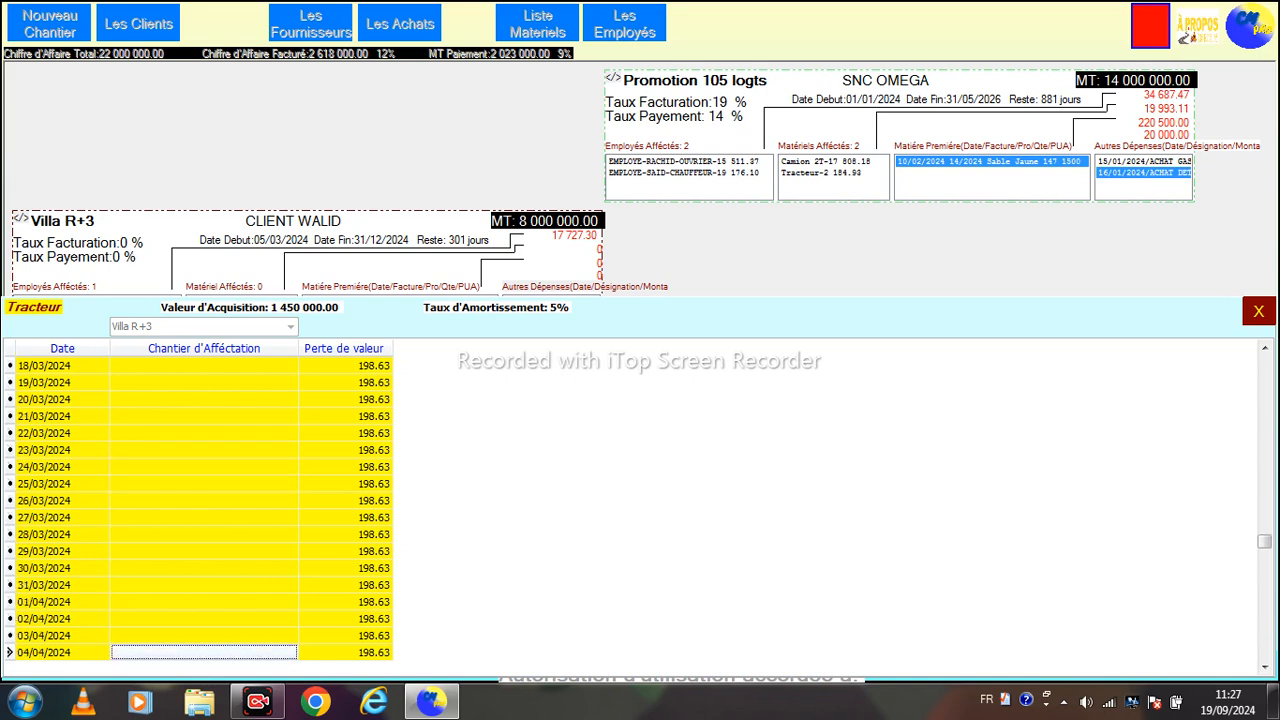
{"action": "right_click", "coordinate": [152, 434]}
{"action": "left_click", "coordinate": [200, 447]}
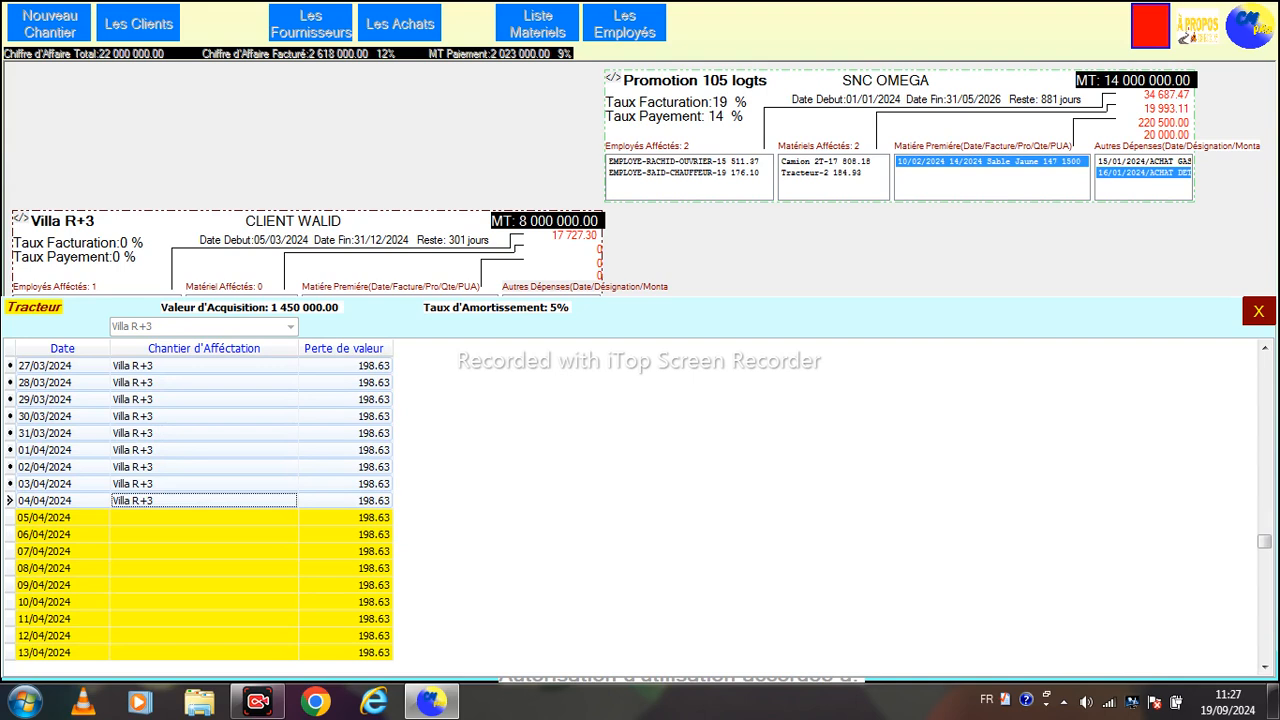
{"action": "left_click", "coordinate": [1258, 311]}
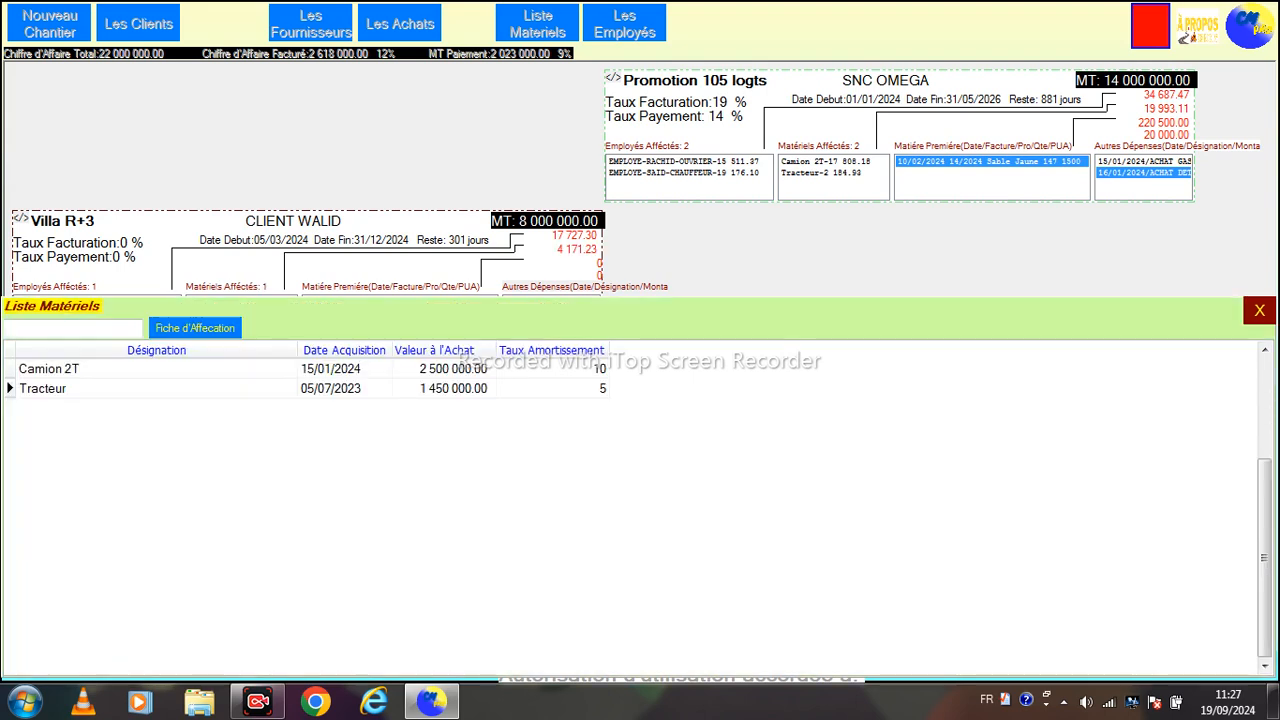
{"action": "left_click", "coordinate": [1259, 310]}
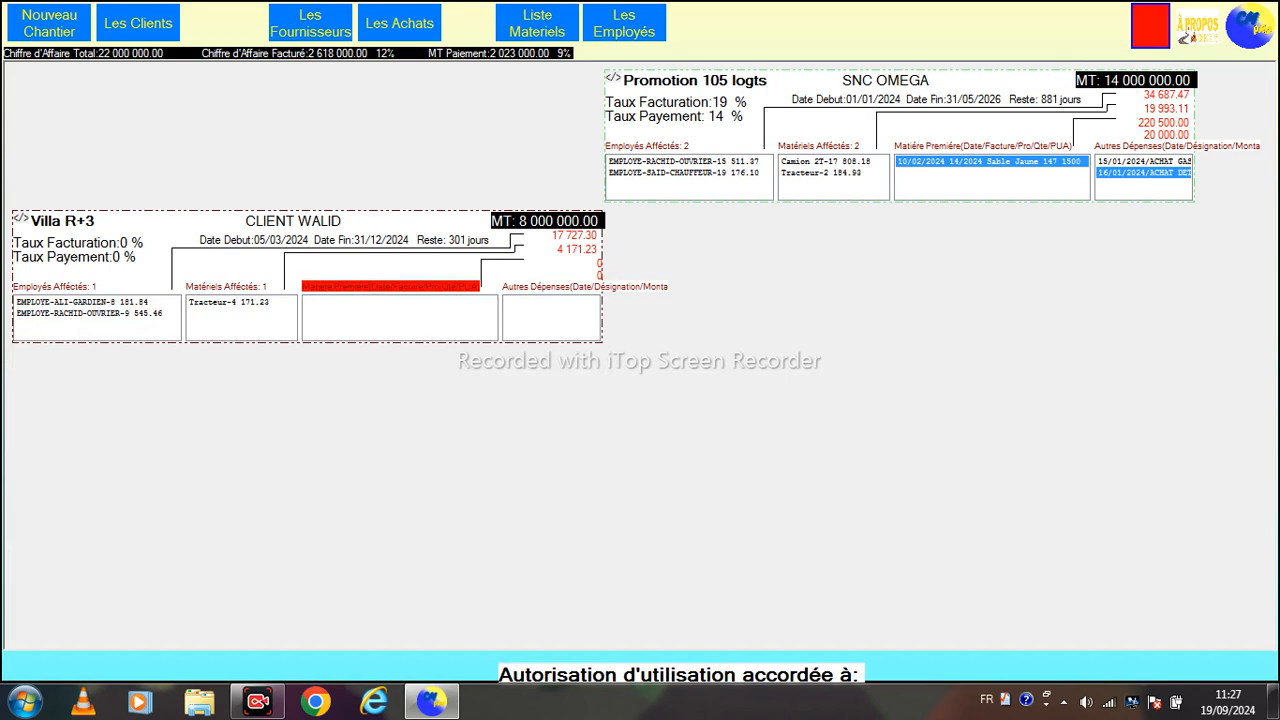
Start a new purchase from the Villa R+3 site's raw materials, entering the purchase number and the date 10/01/2024
{"action": "left_click", "coordinate": [390, 287]}
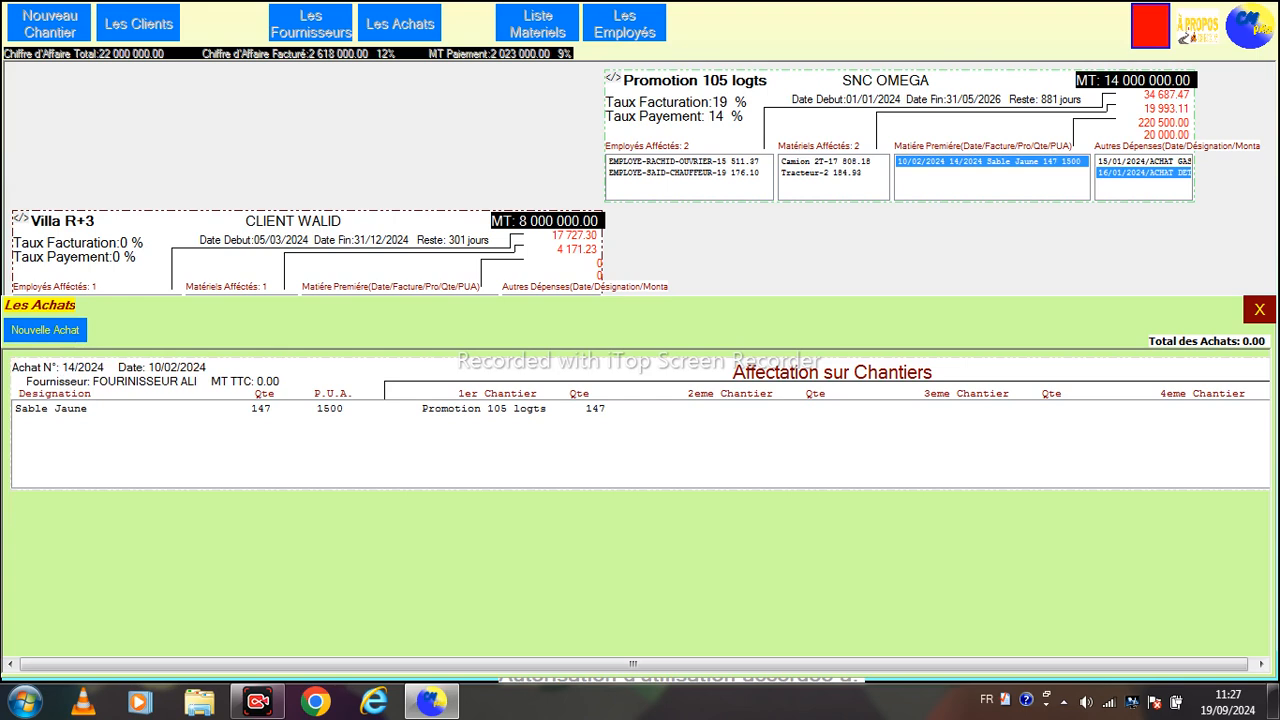
{"action": "left_click", "coordinate": [45, 330]}
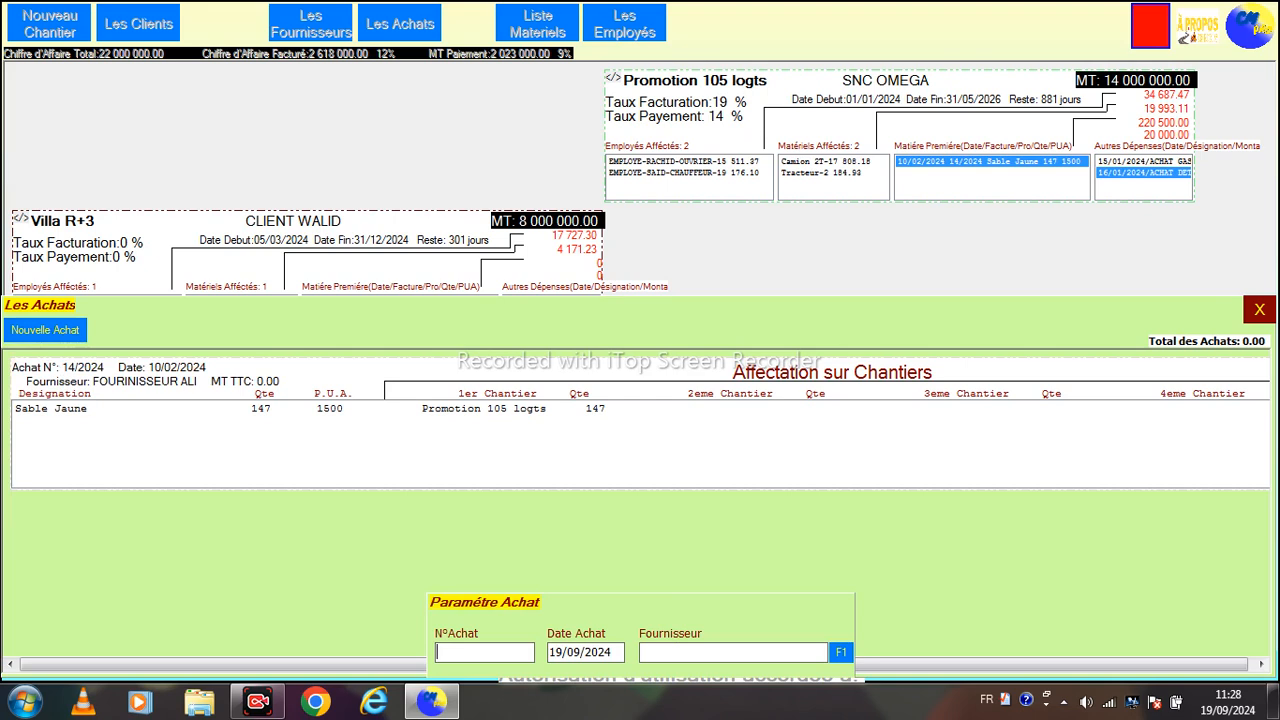
{"action": "type", "text": "11"}
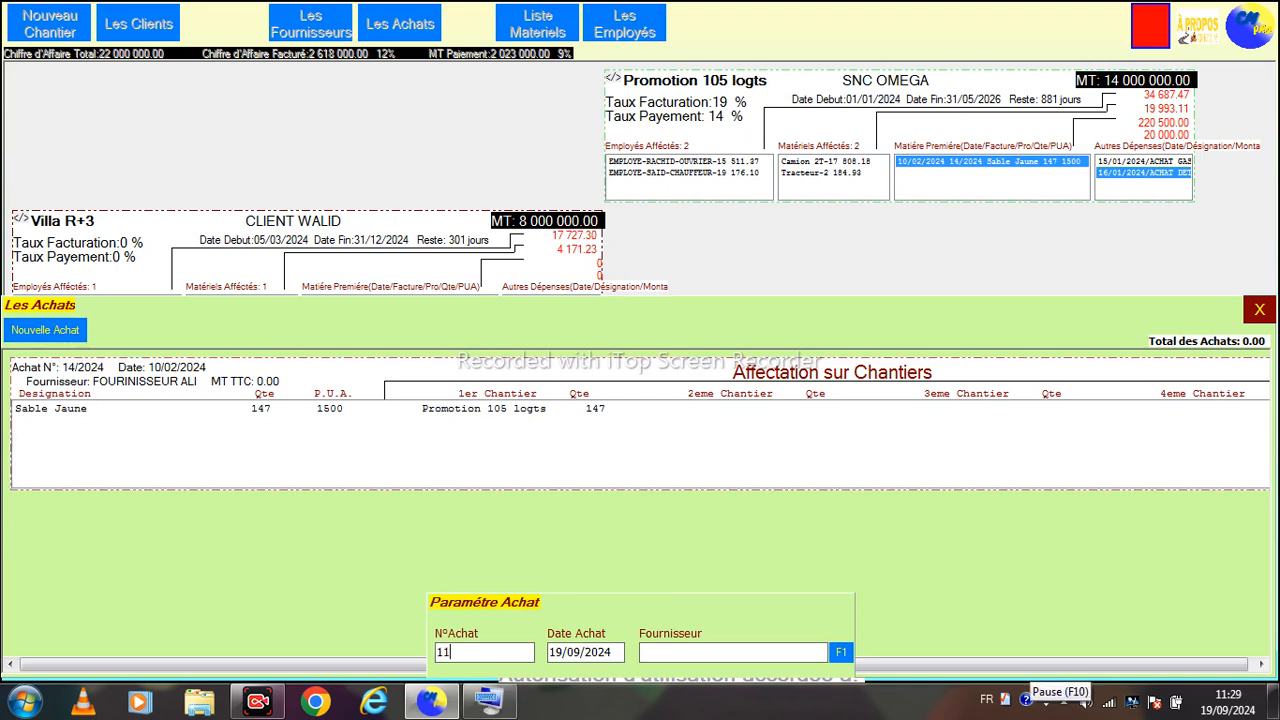
{"action": "type", "text": "/AS/"}
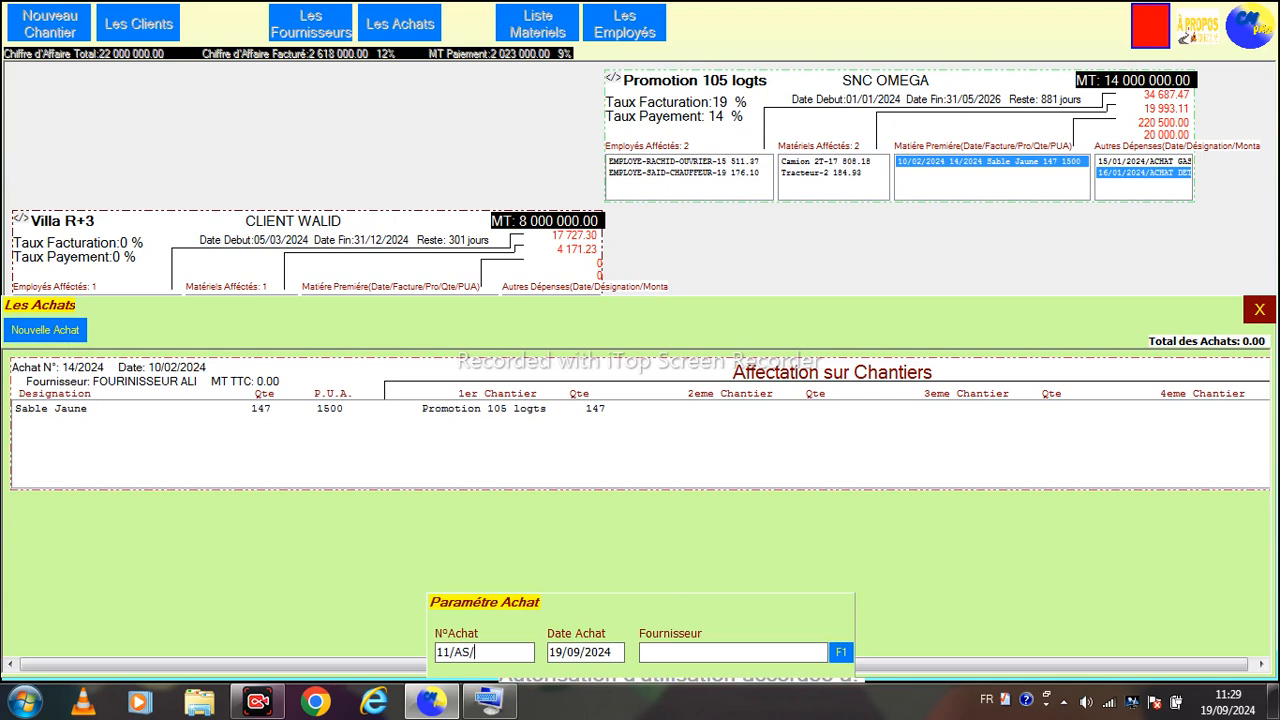
{"action": "type", "text": "20024"}
{"action": "key", "text": "Tab"}
{"action": "type", "text": "10/01"}
{"action": "key", "text": "Tab"}
Add a new supplier with its name to the supplier list and choose it for the purchase
{"action": "key", "text": "F1"}
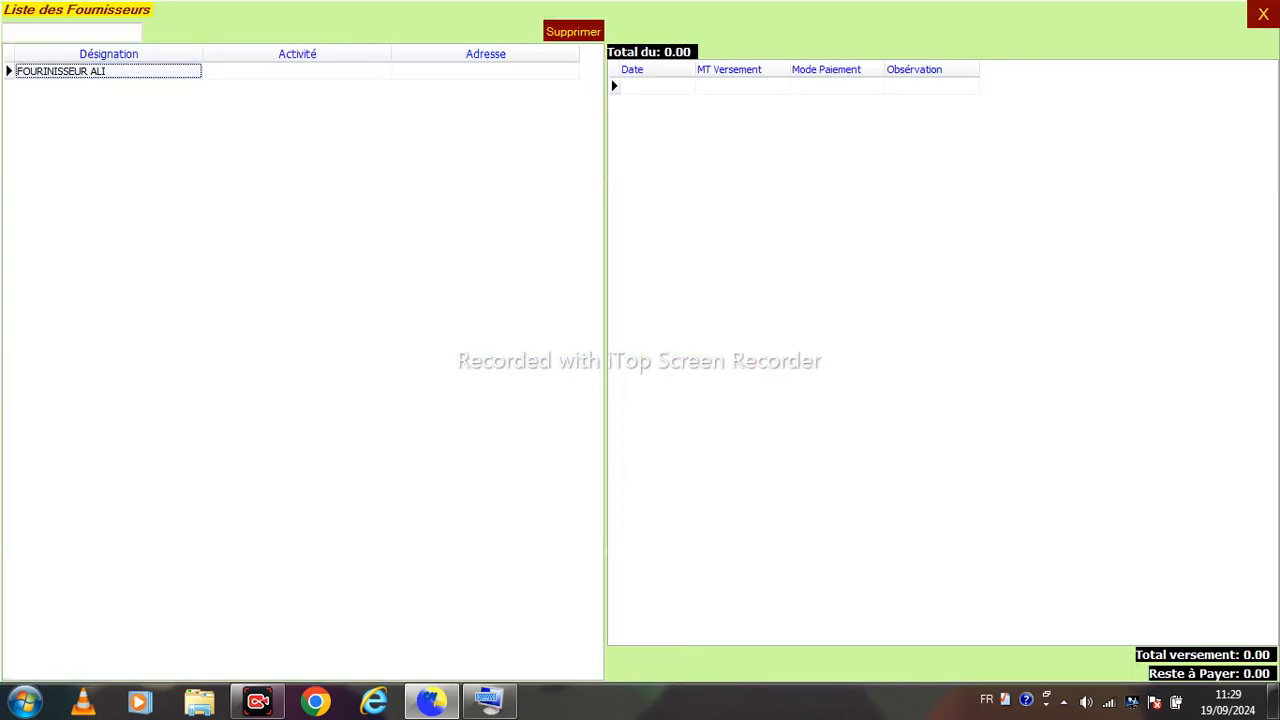
{"action": "key", "text": "Down"}
{"action": "type", "text": "FOURNIS"}
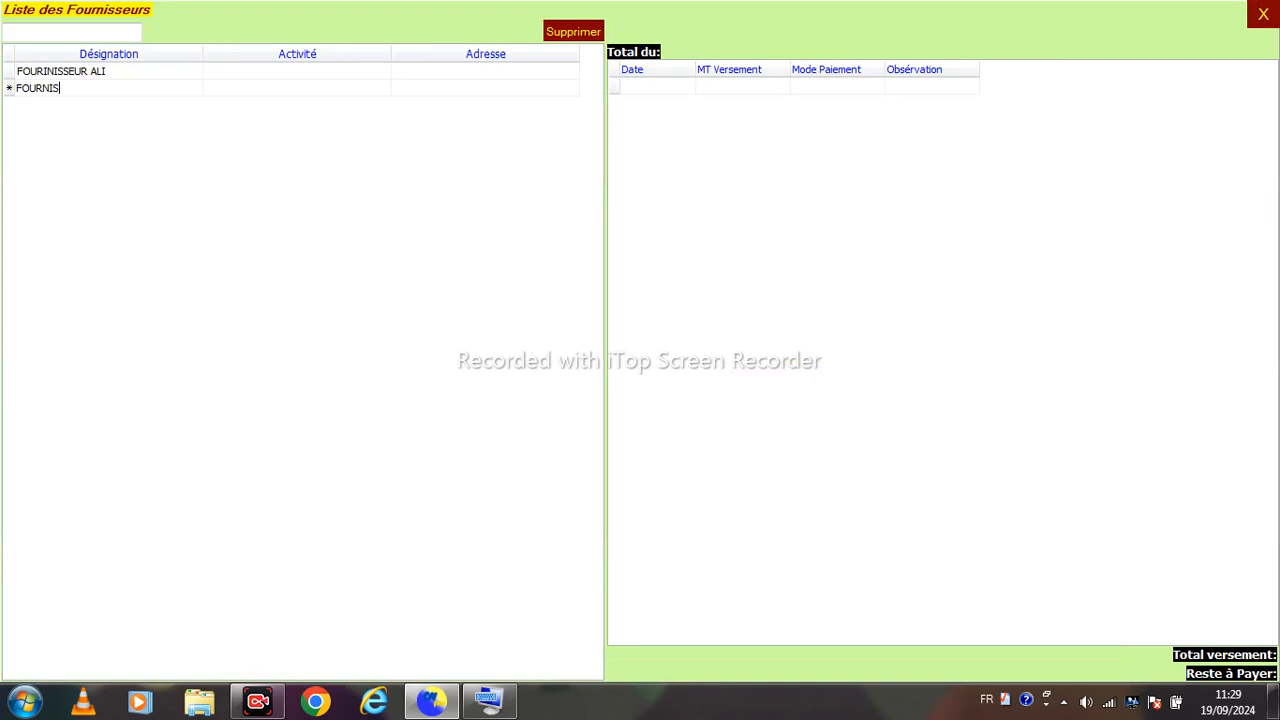
{"action": "type", "text": "SEUR SAMIR"}
{"action": "key", "text": "Return"}
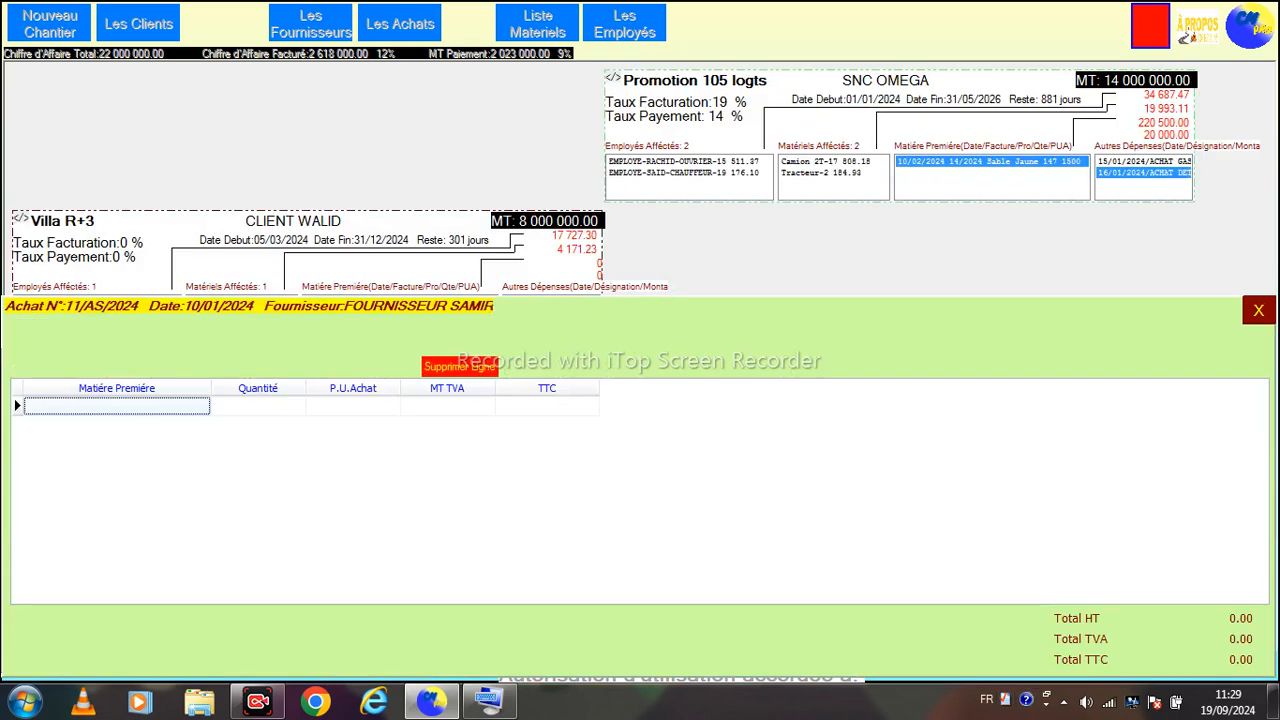
Enter a Gravier 12/25 purchase line with quantity 450, unit price 1500 and TVA amount 17000, and close the purchase
{"action": "left_click", "coordinate": [180, 406]}
{"action": "left_click", "coordinate": [202, 406]}
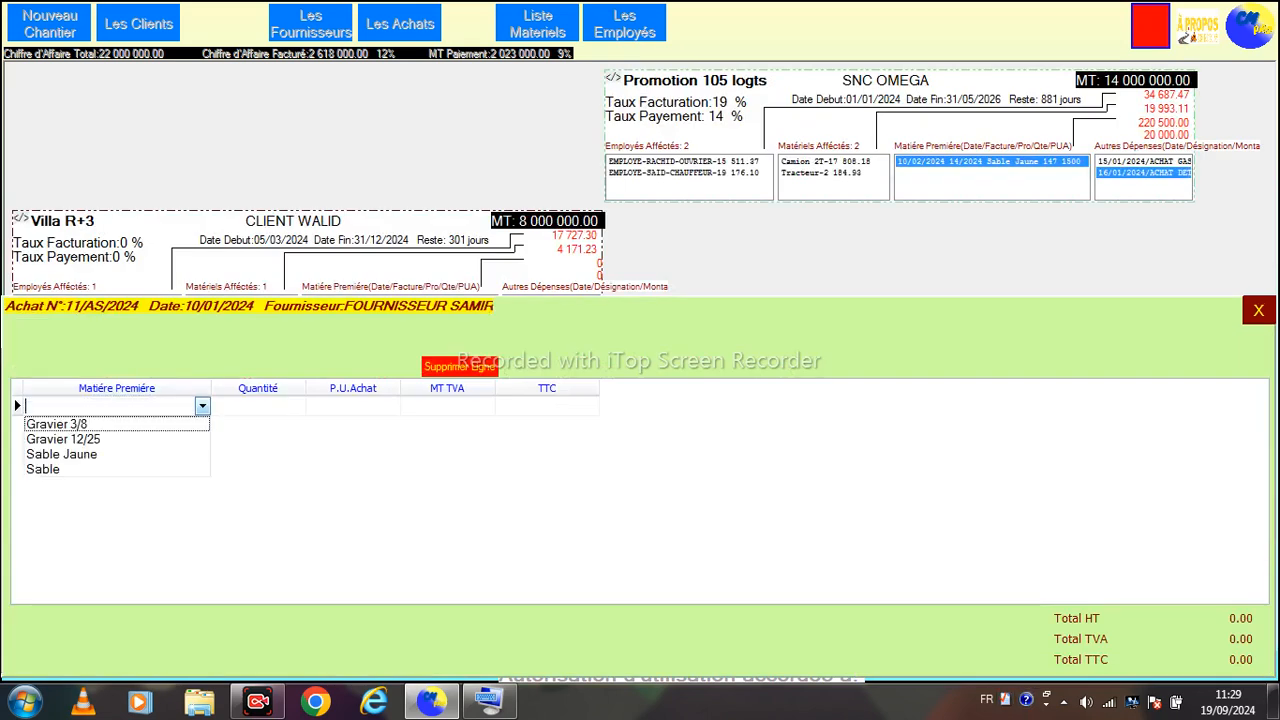
{"action": "key", "text": "Down"}
{"action": "key", "text": "Return"}
{"action": "key", "text": "Tab"}
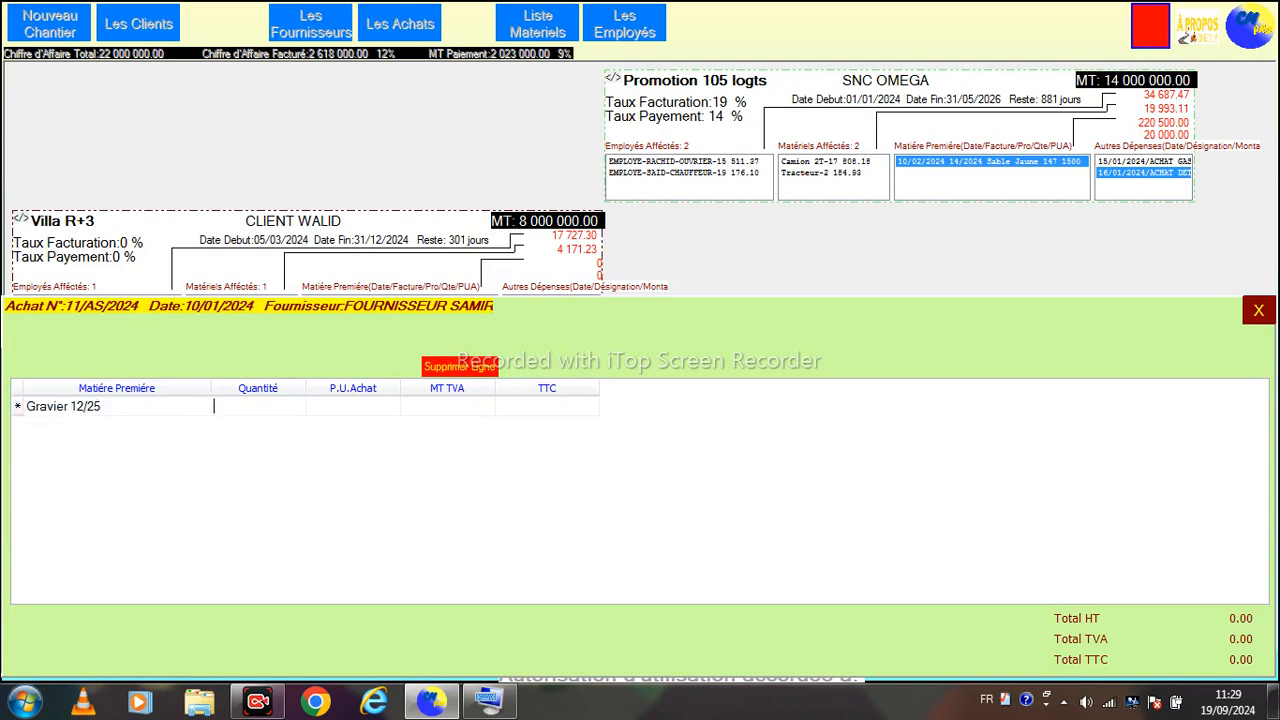
{"action": "type", "text": "450"}
{"action": "key", "text": "Tab"}
{"action": "type", "text": "1500"}
{"action": "key", "text": "Tab"}
{"action": "type", "text": "17000"}
{"action": "key", "text": "Tab"}
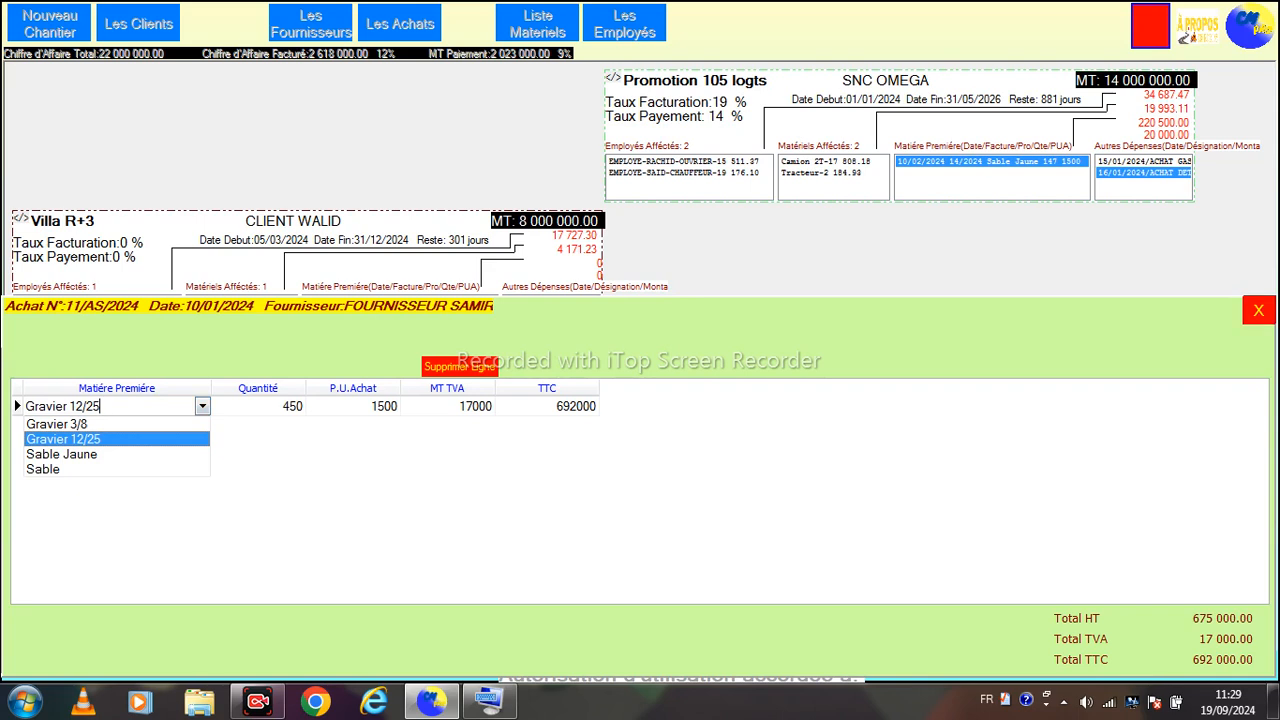
{"action": "left_click", "coordinate": [1258, 310]}
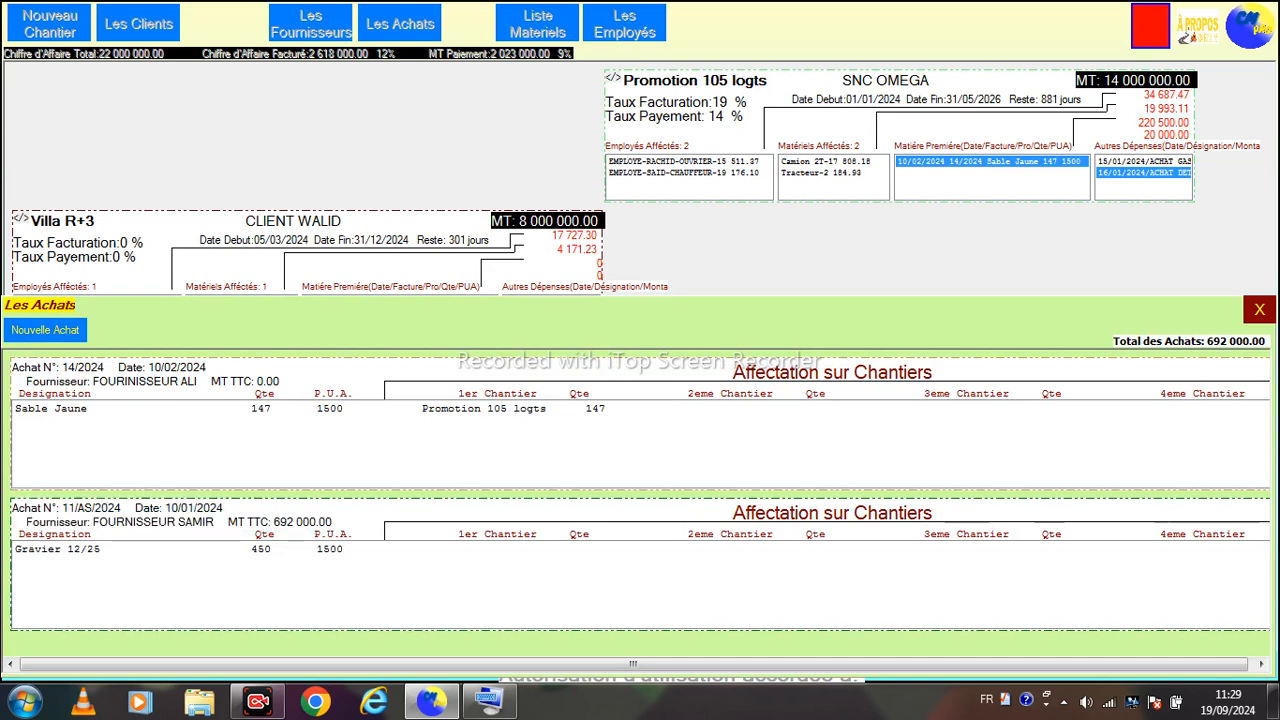
Open the site allocation of the purchased Gravier 12/25 and allocate 400 to Villa R+3
{"action": "left_click", "coordinate": [62, 549]}
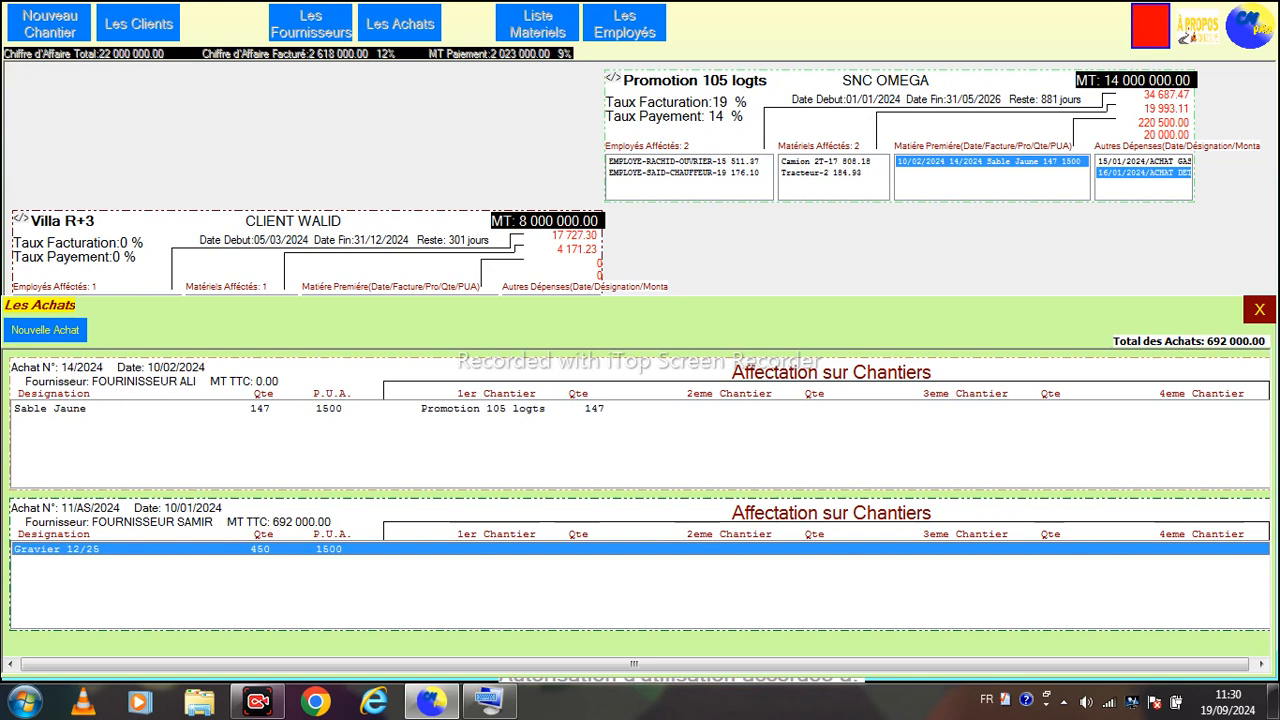
{"action": "double_click", "coordinate": [58, 549]}
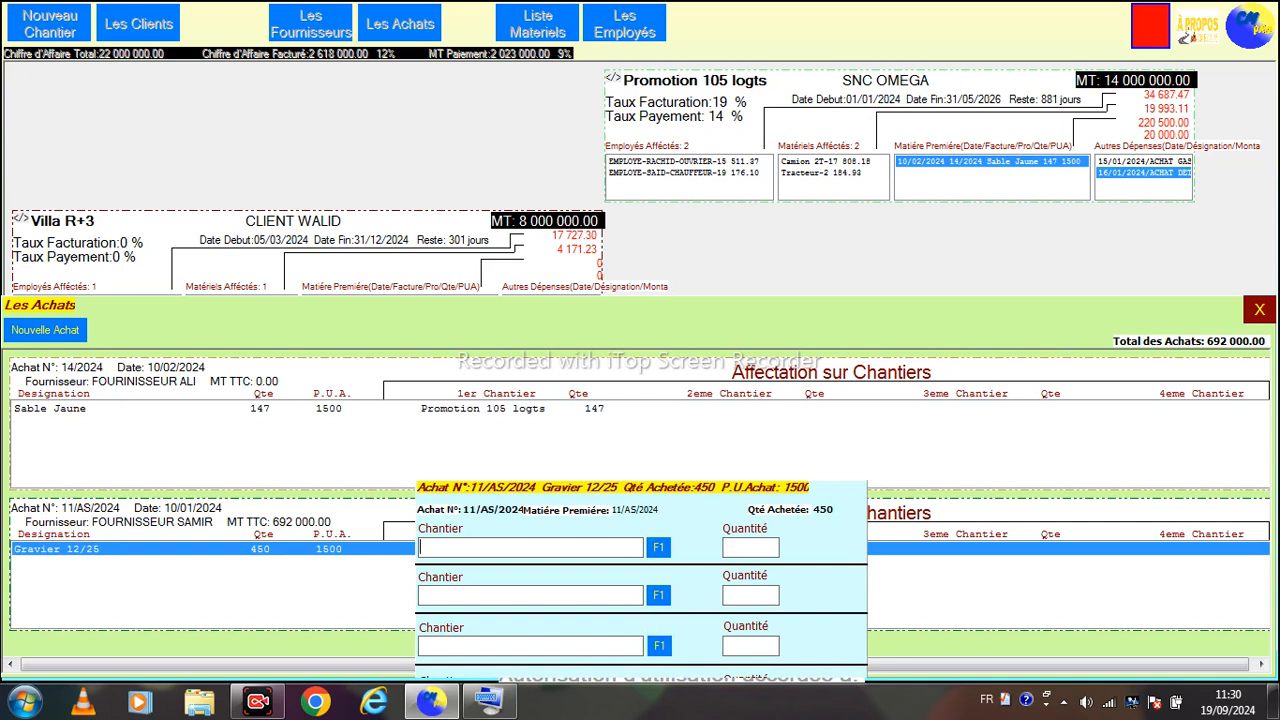
{"action": "key", "text": "super+Up"}
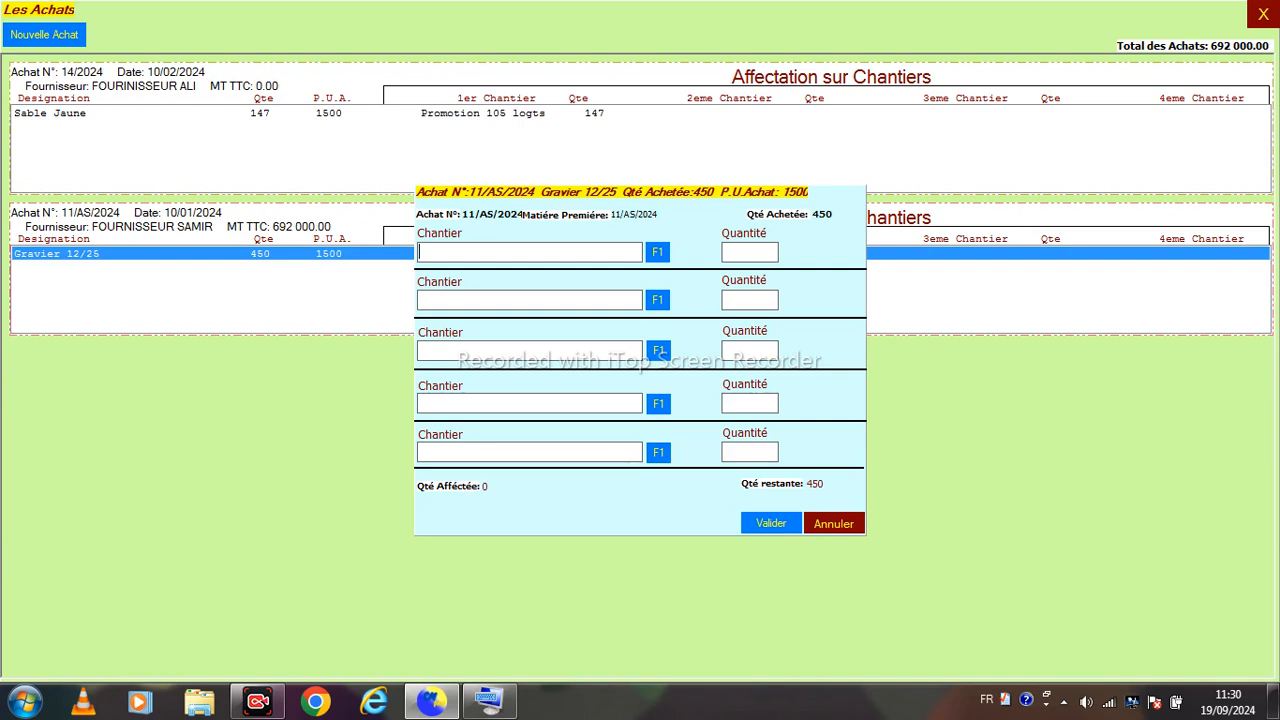
{"action": "key", "text": "F1"}
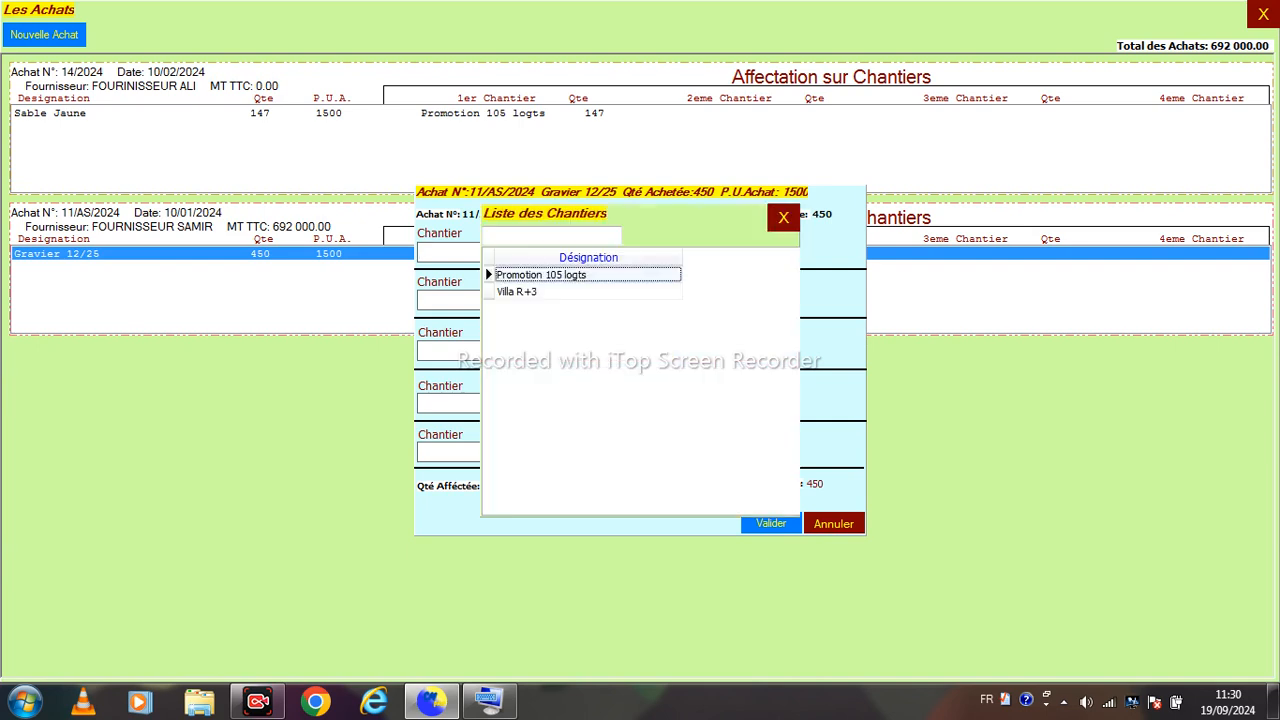
{"action": "key", "text": "Down"}
{"action": "key", "text": "Return"}
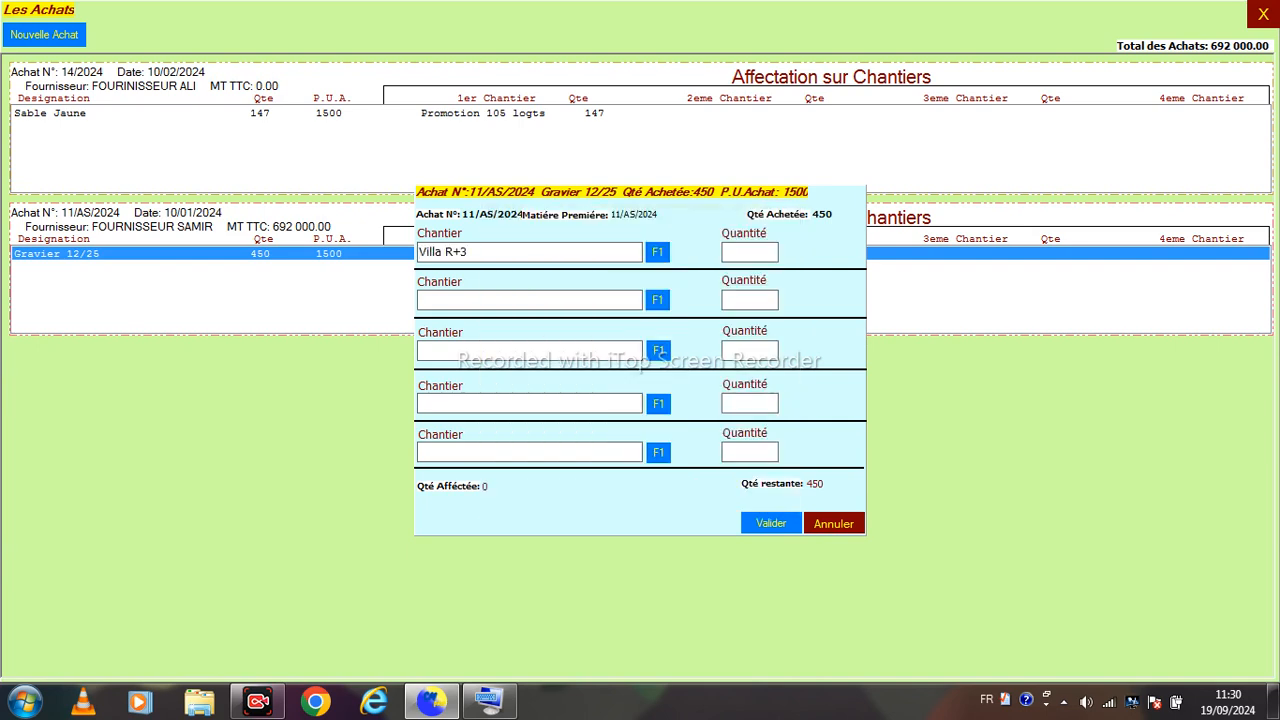
{"action": "type", "text": "4000"}
{"action": "key", "text": "BackSpace"}
{"action": "key", "text": "Tab"}
Allocate 50 of the Gravier 12/25 to Promotion 105 logts, validate the allocation and return to the sites overview
{"action": "key", "text": "F1"}
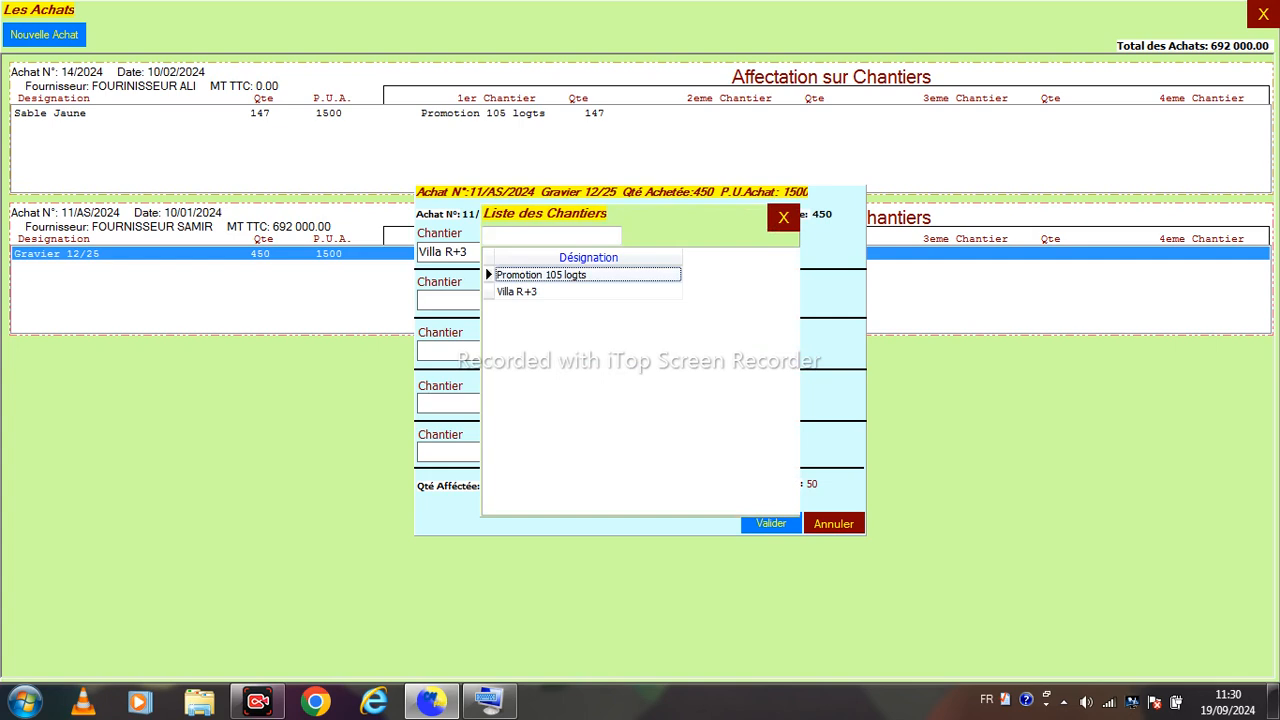
{"action": "key", "text": "Return"}
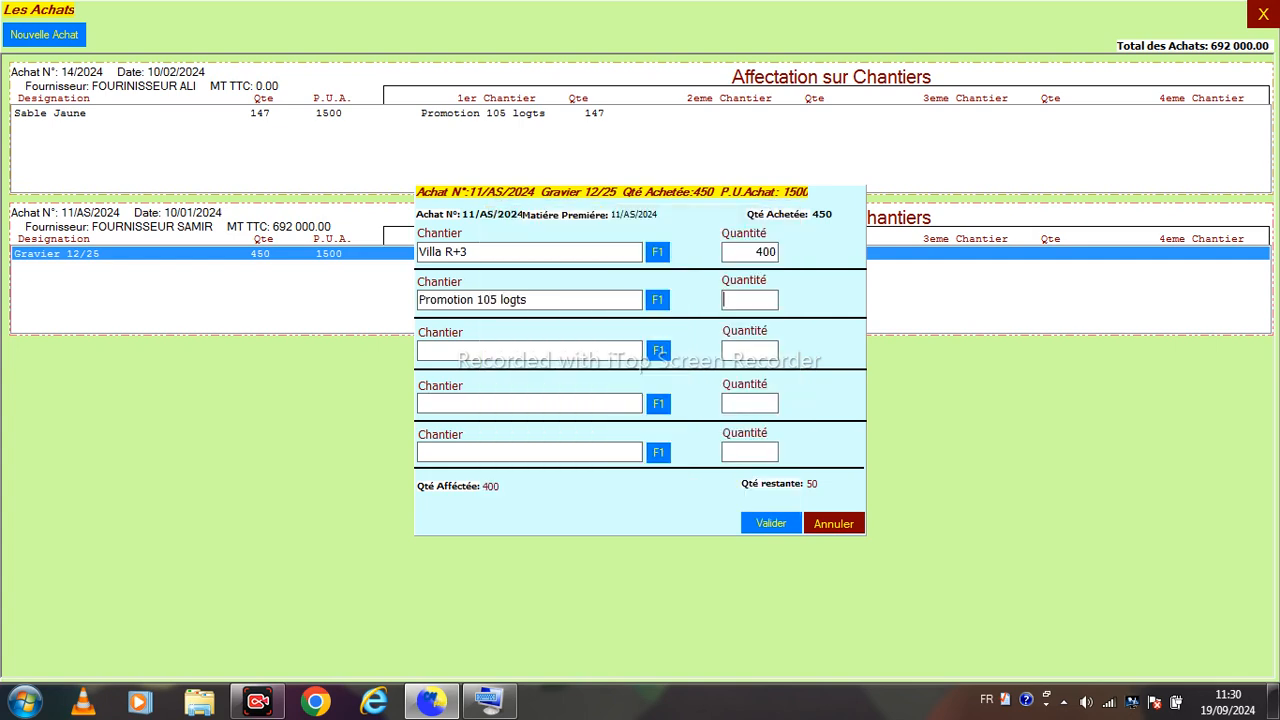
{"action": "type", "text": "50"}
{"action": "key", "text": "Return"}
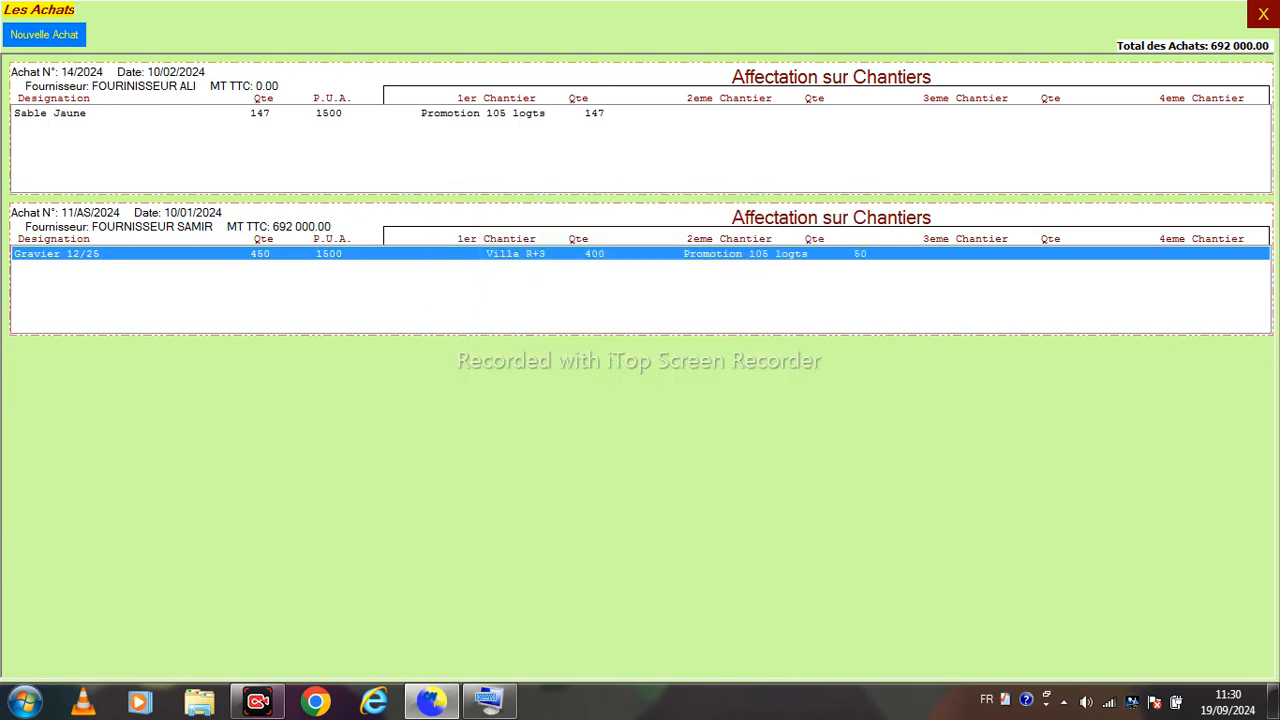
{"action": "left_click", "coordinate": [1263, 13]}
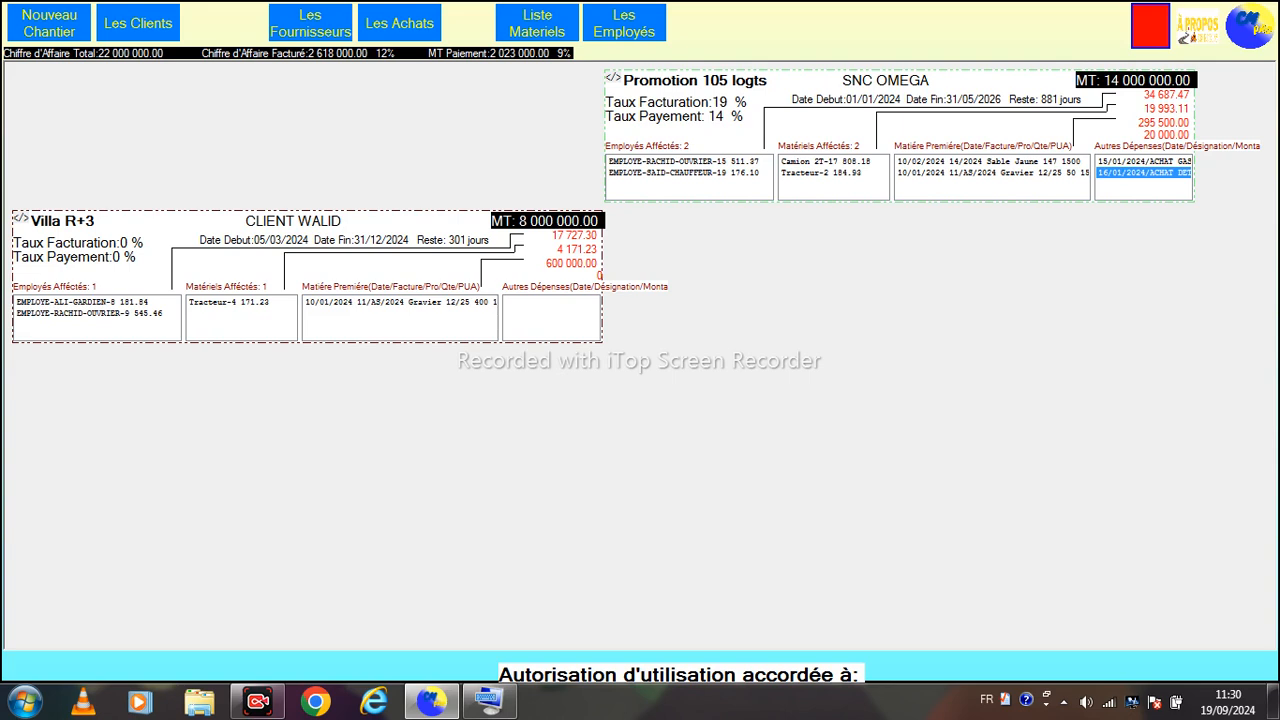